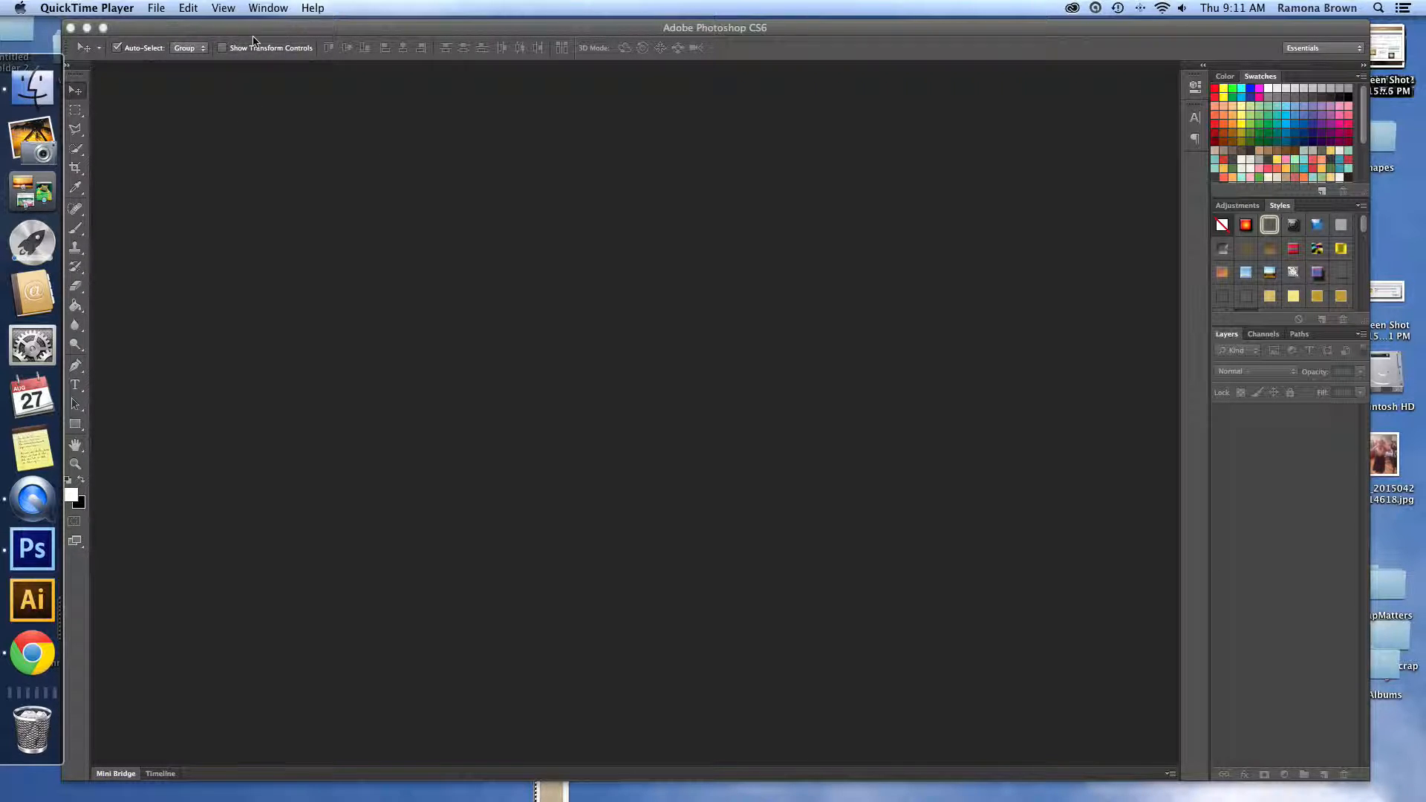
Open the template rbd_day2day_temp3.psd from the rbd_day2day_psd folder
{"action": "left_click", "coordinate": [156, 8]}
{"action": "left_click", "coordinate": [392, 83]}
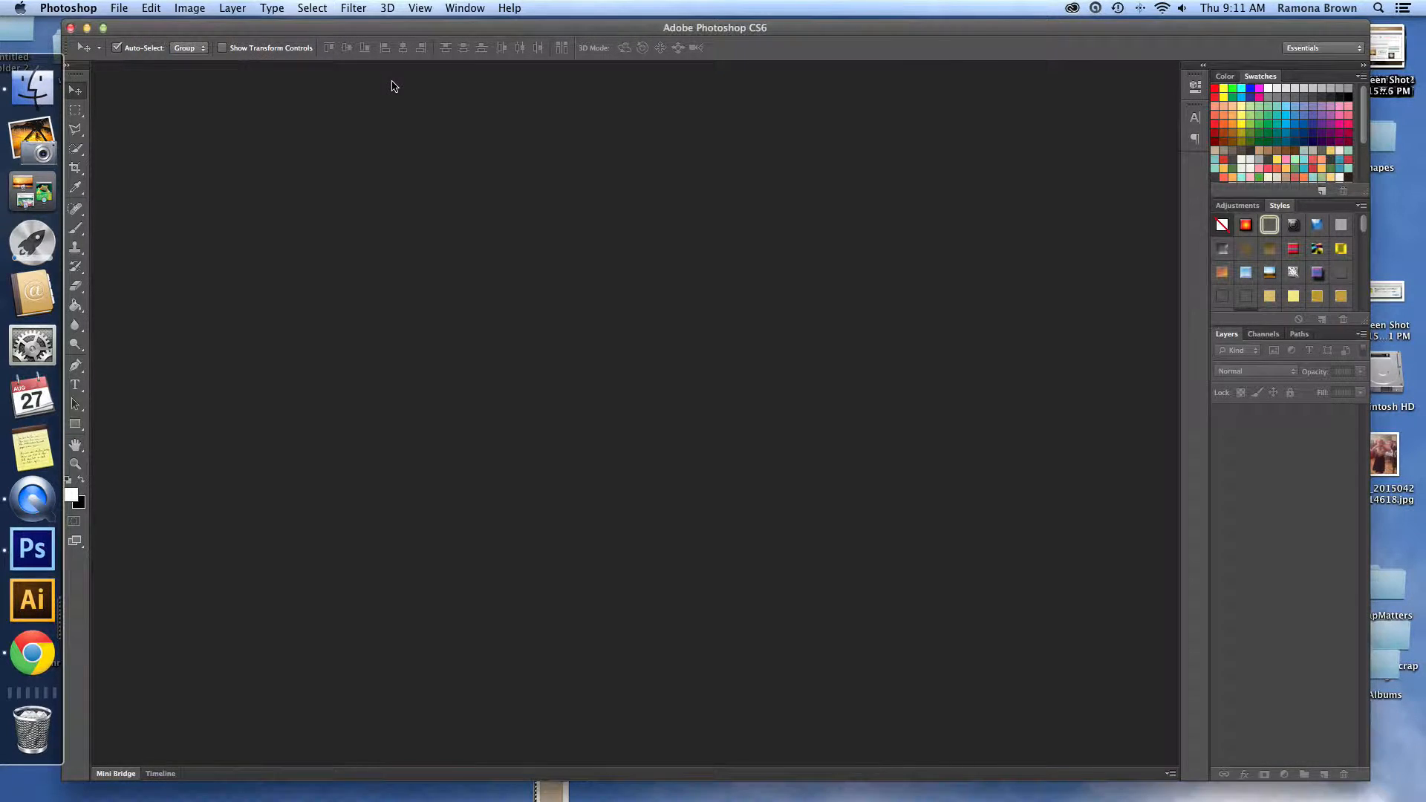
{"action": "left_click", "coordinate": [117, 8]}
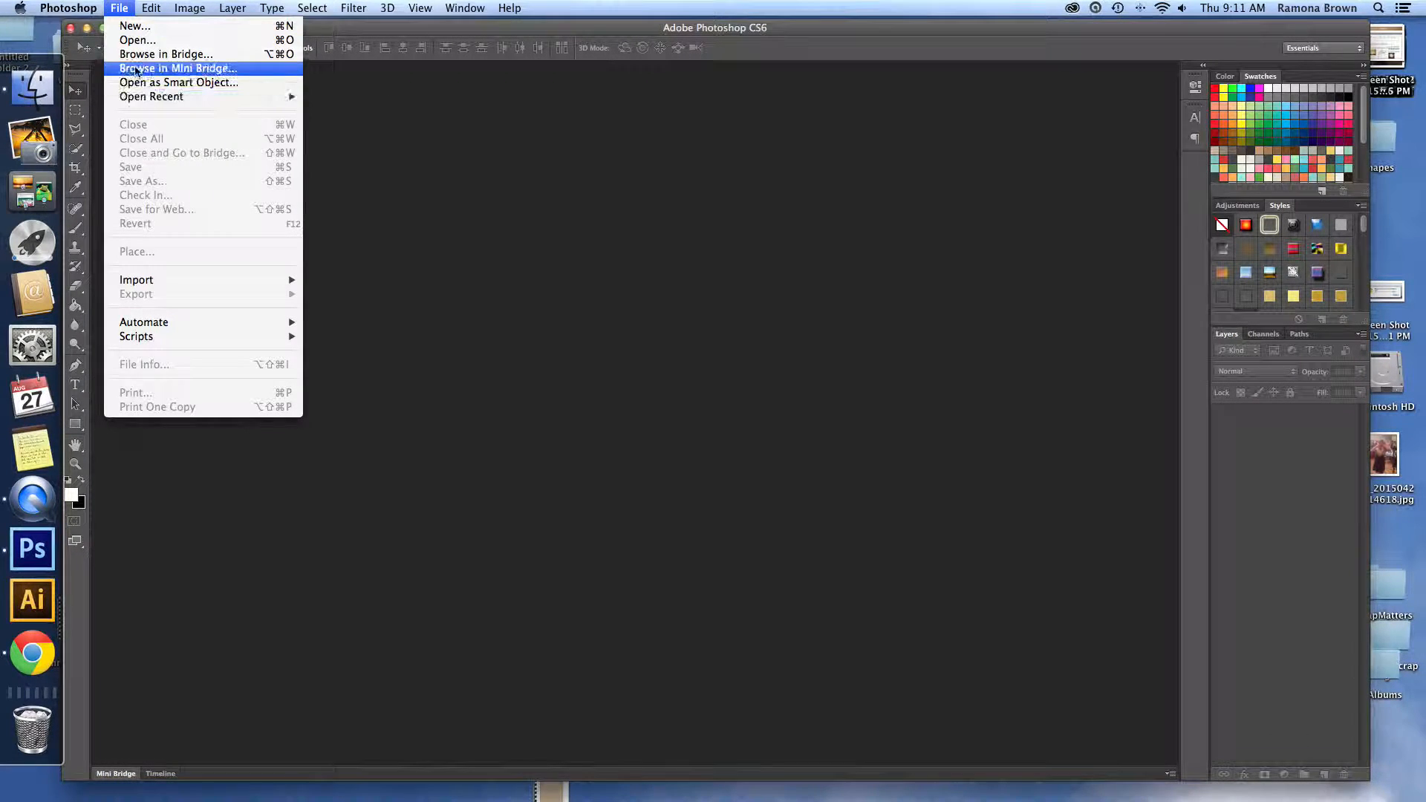
{"action": "left_click", "coordinate": [135, 42]}
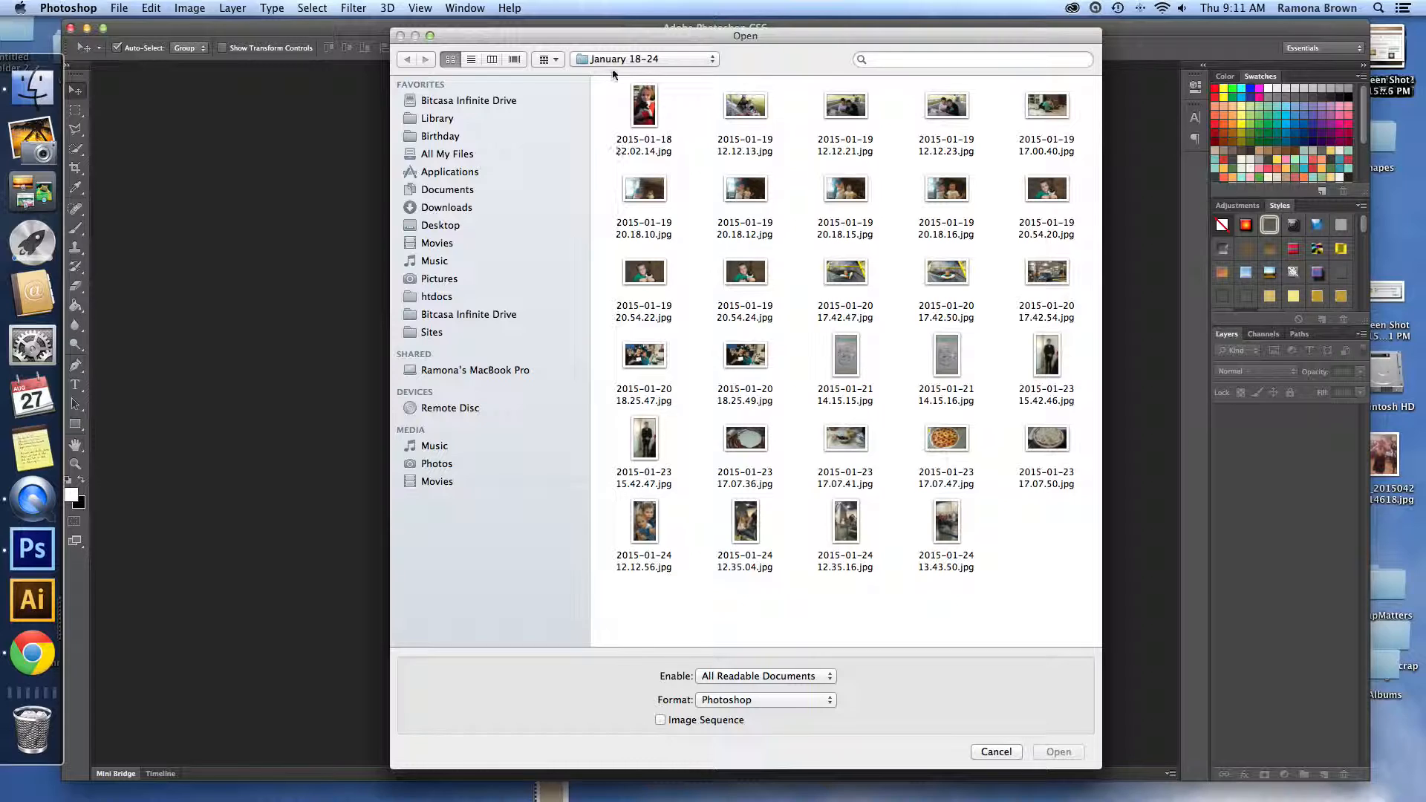
{"action": "left_click", "coordinate": [619, 59]}
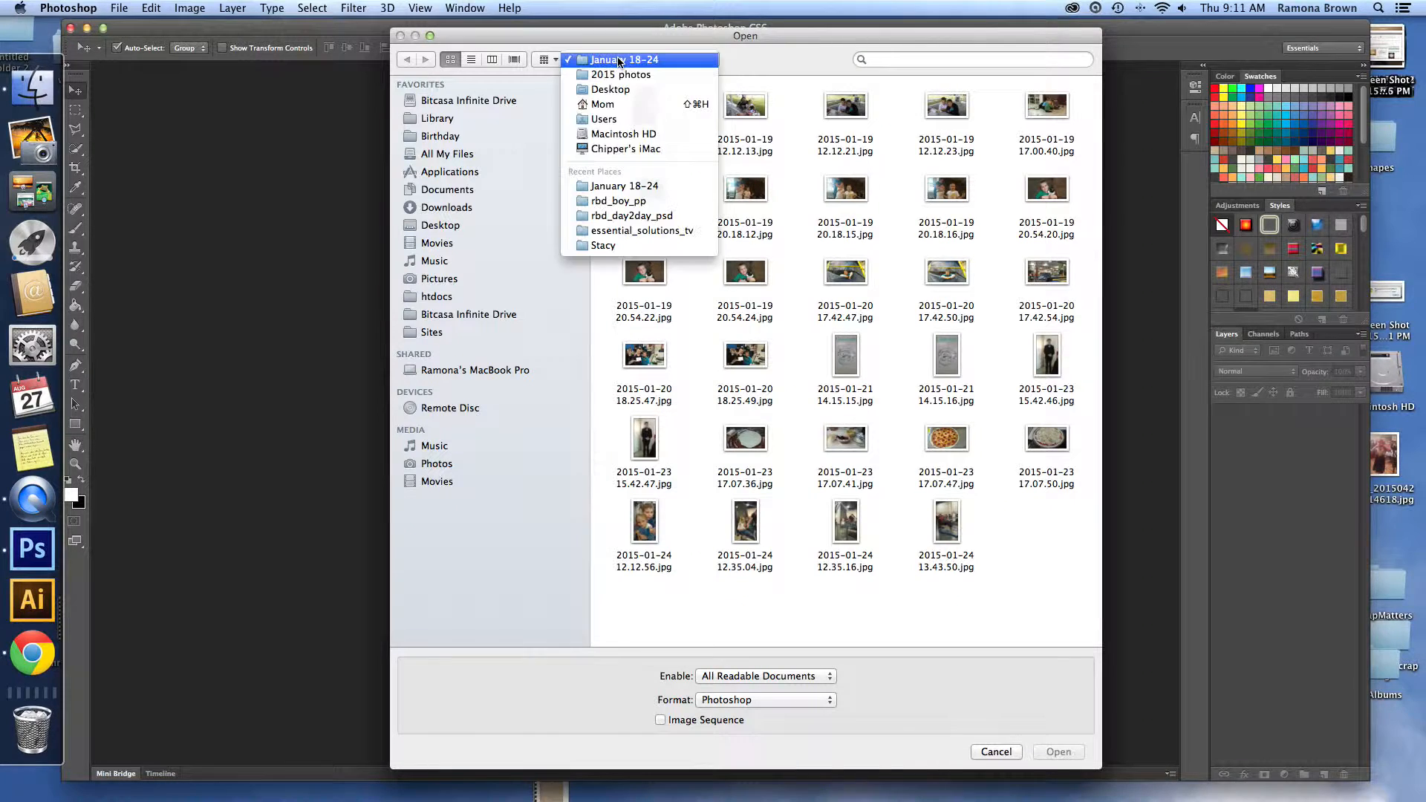
{"action": "left_click", "coordinate": [624, 216]}
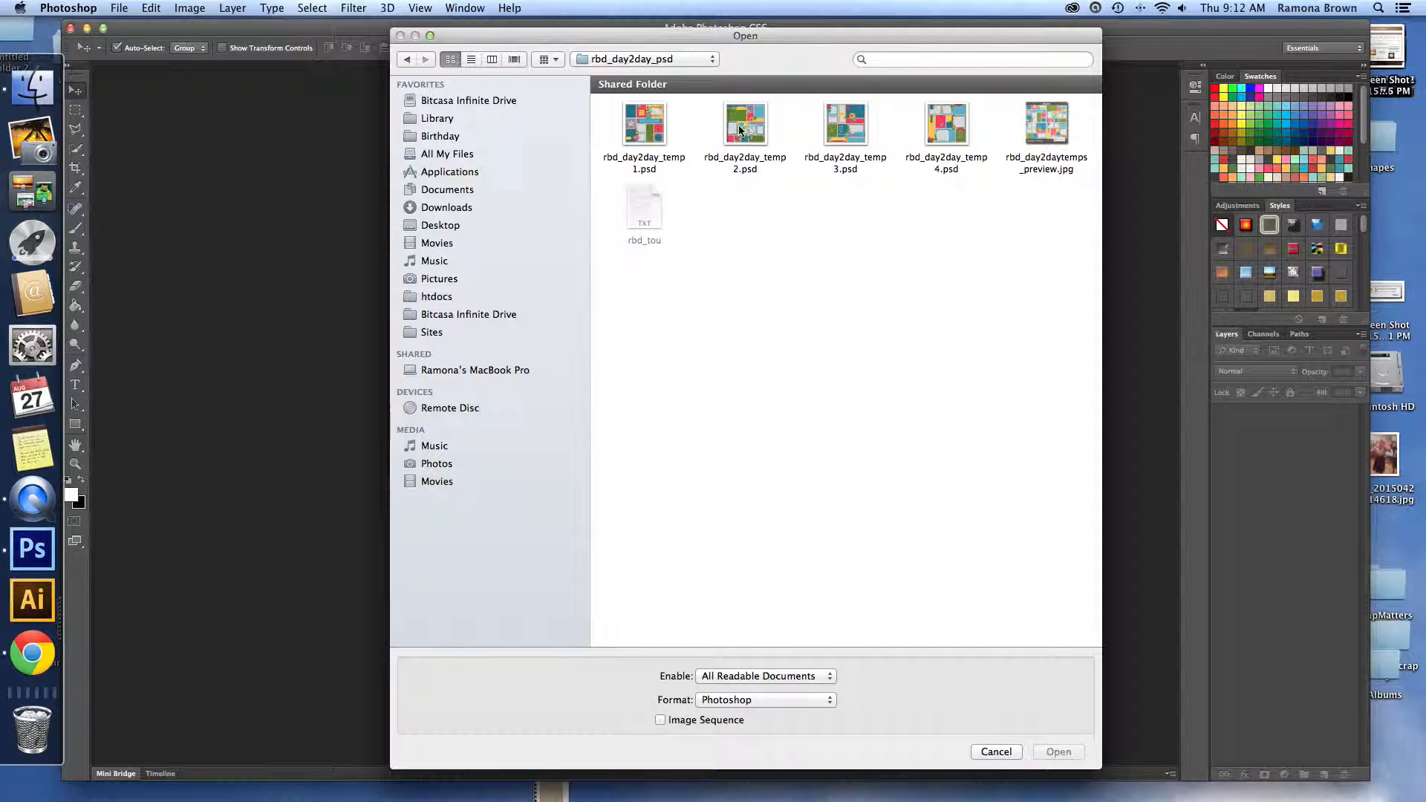
{"action": "left_click", "coordinate": [646, 132]}
{"action": "left_click", "coordinate": [852, 126]}
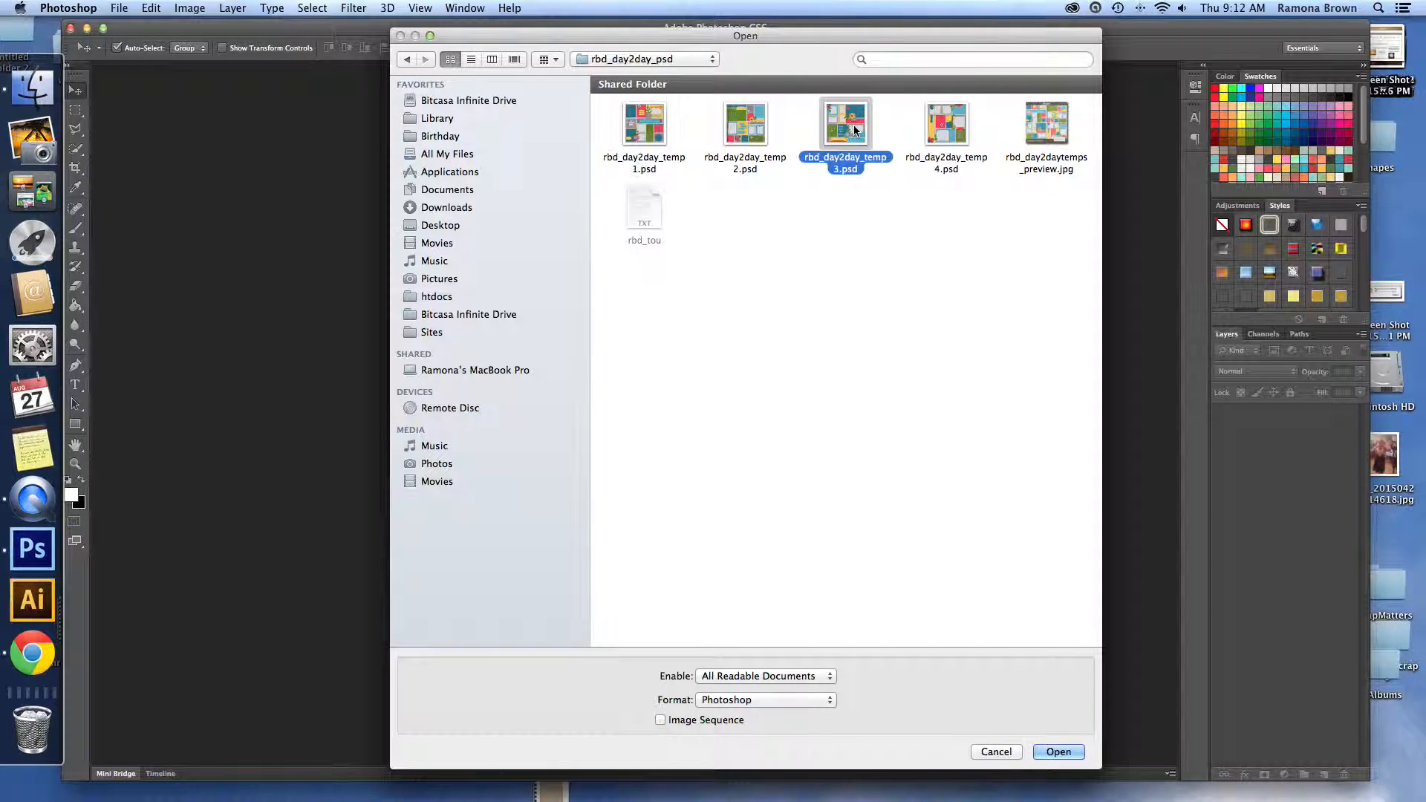
{"action": "left_click", "coordinate": [1059, 751]}
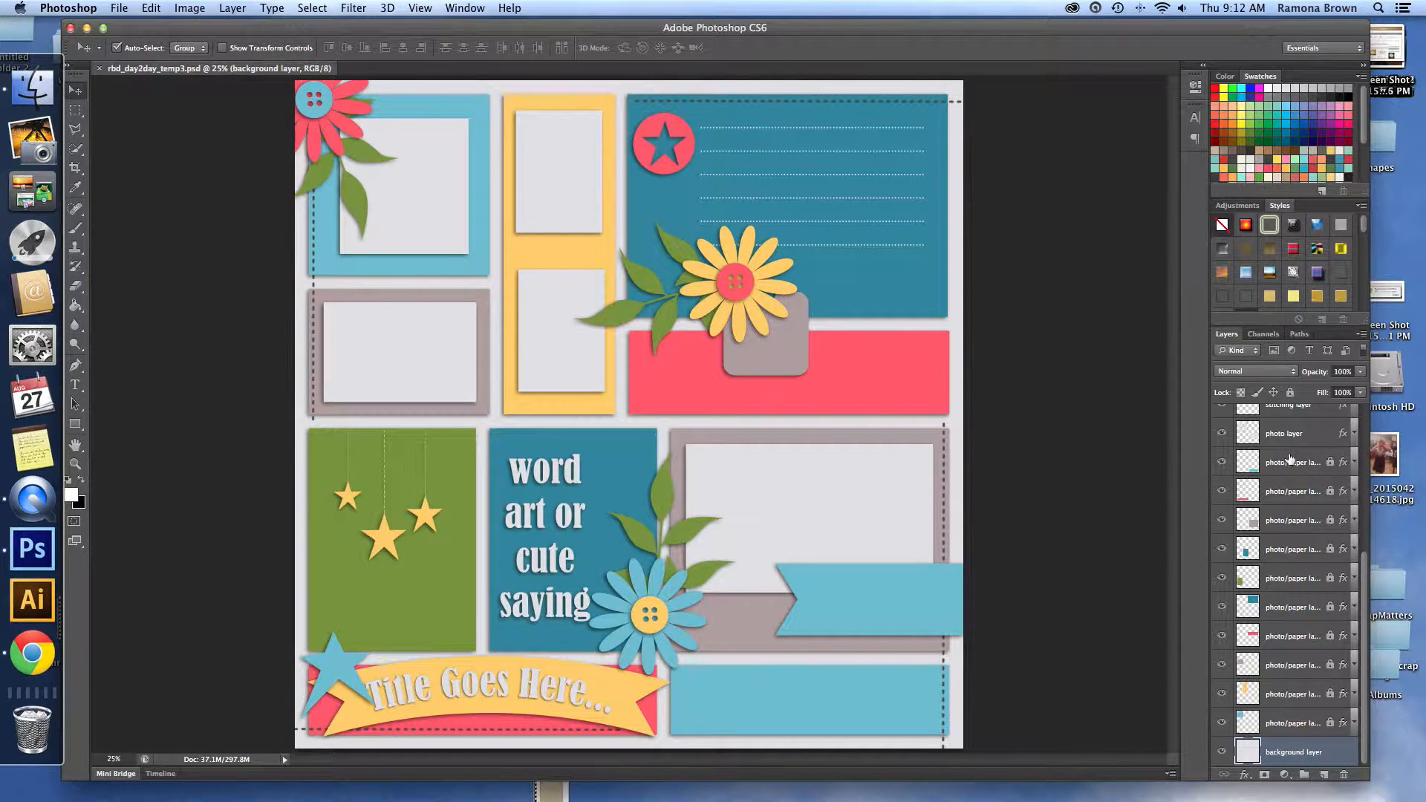
Select all the locked photo/paper layers and unlock them
{"action": "mouse_move", "coordinate": [1363, 597]}
{"action": "left_mouse_down"}
{"action": "mouse_move", "coordinate": [1361, 431]}
{"action": "mouse_move", "coordinate": [1362, 612]}
{"action": "left_mouse_up"}
{"action": "left_click", "coordinate": [1309, 724]}
{"action": "scroll", "coordinate": [1309, 724], "scroll_direction": "up", "scroll_amount": 5}
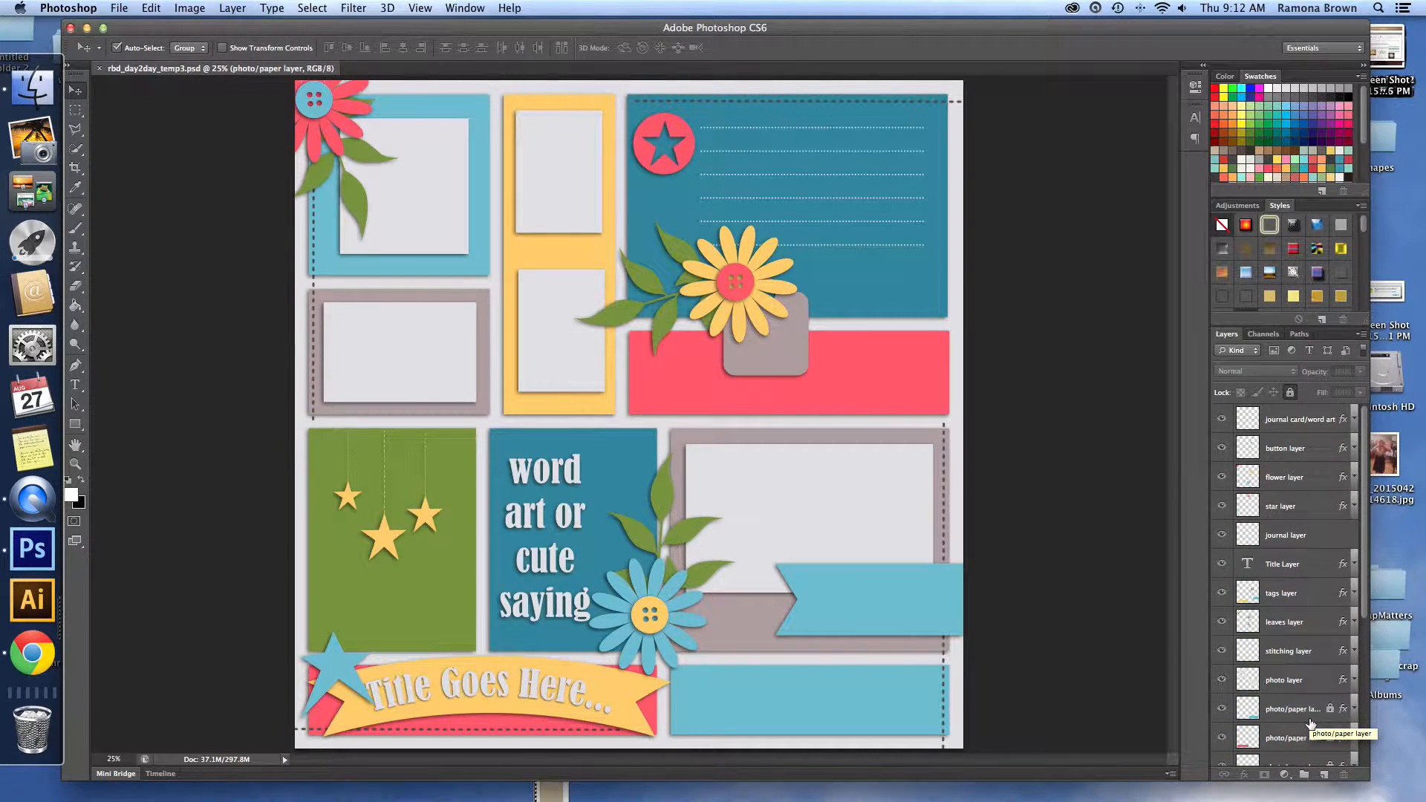
{"action": "left_click", "coordinate": [1309, 693], "text": "shift"}
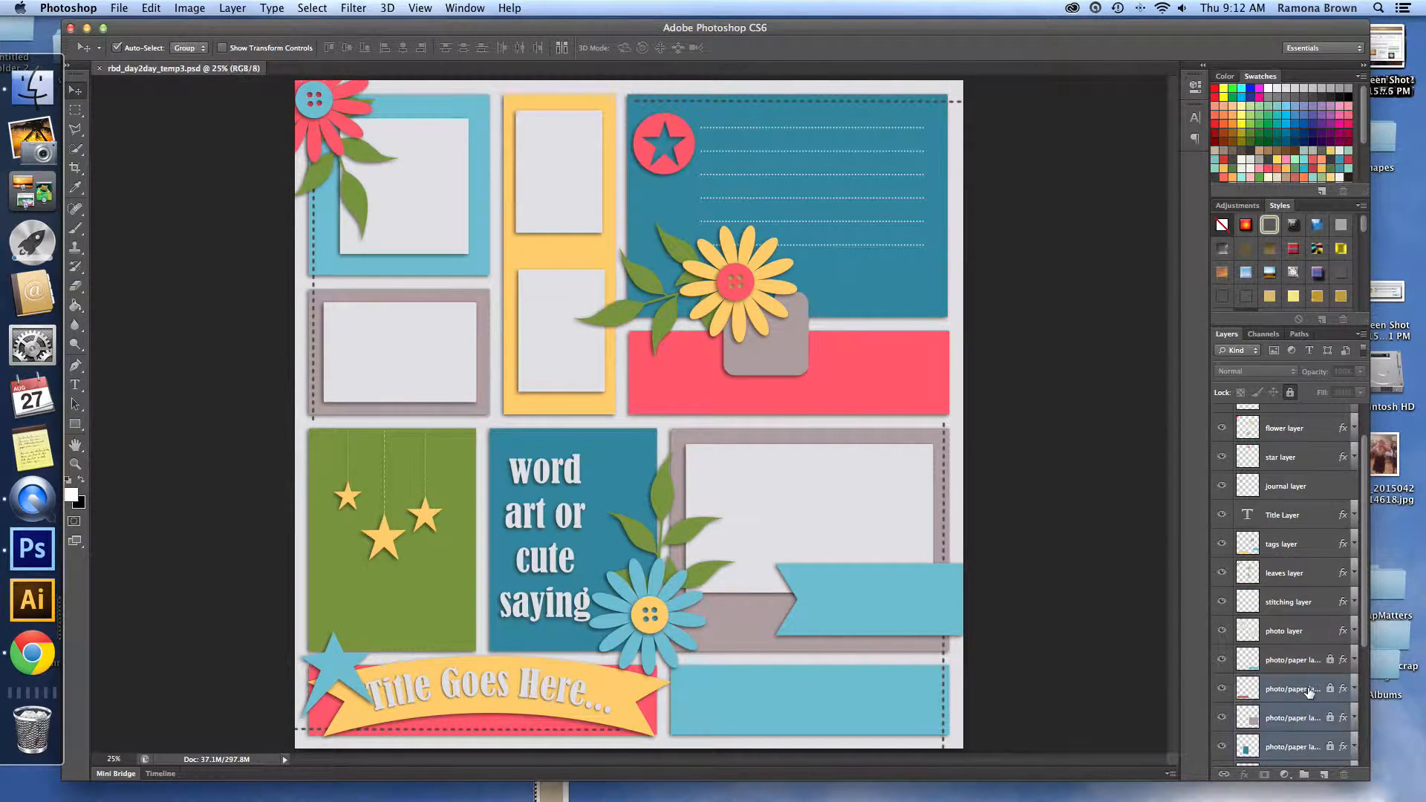
{"action": "left_click", "coordinate": [1305, 670], "text": "shift"}
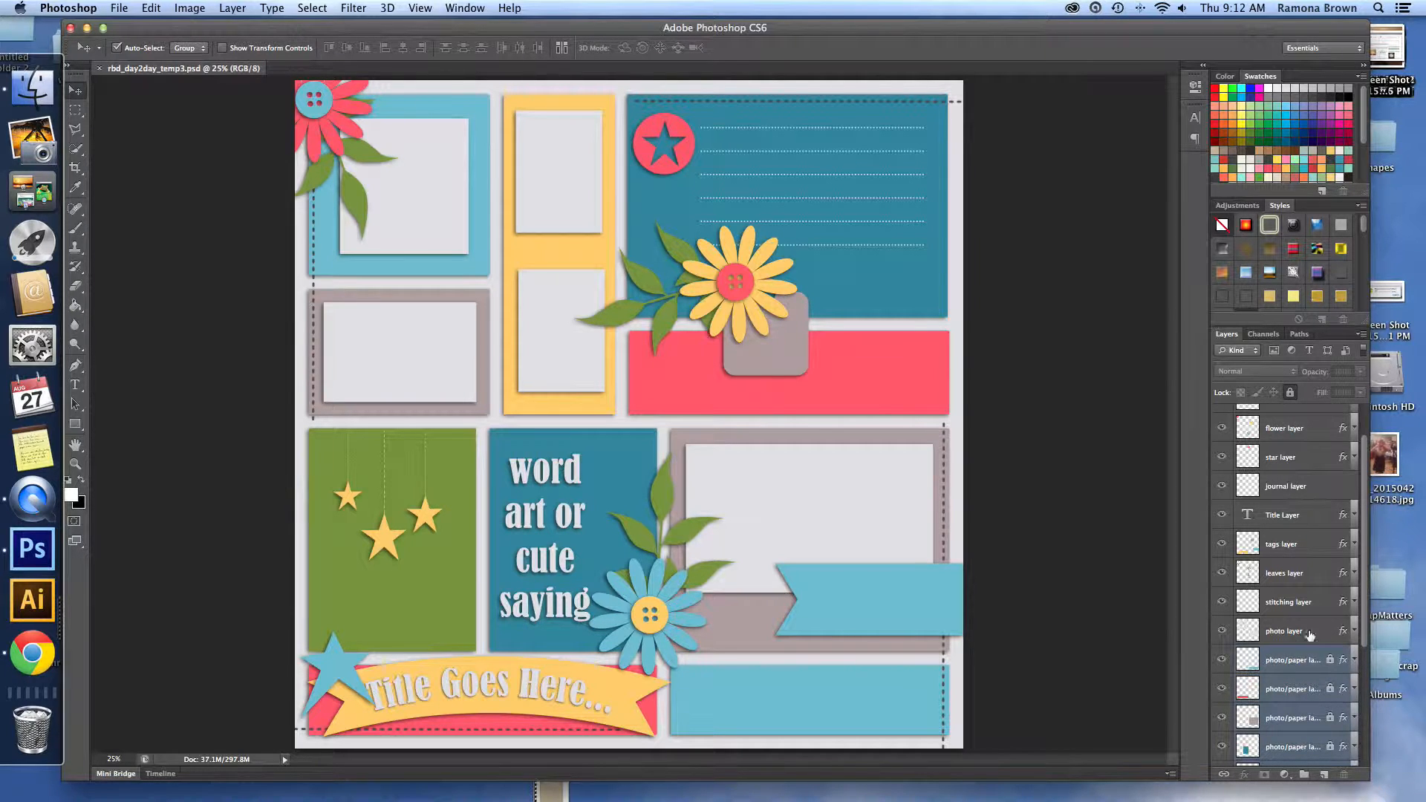
{"action": "right_click", "coordinate": [1331, 660]}
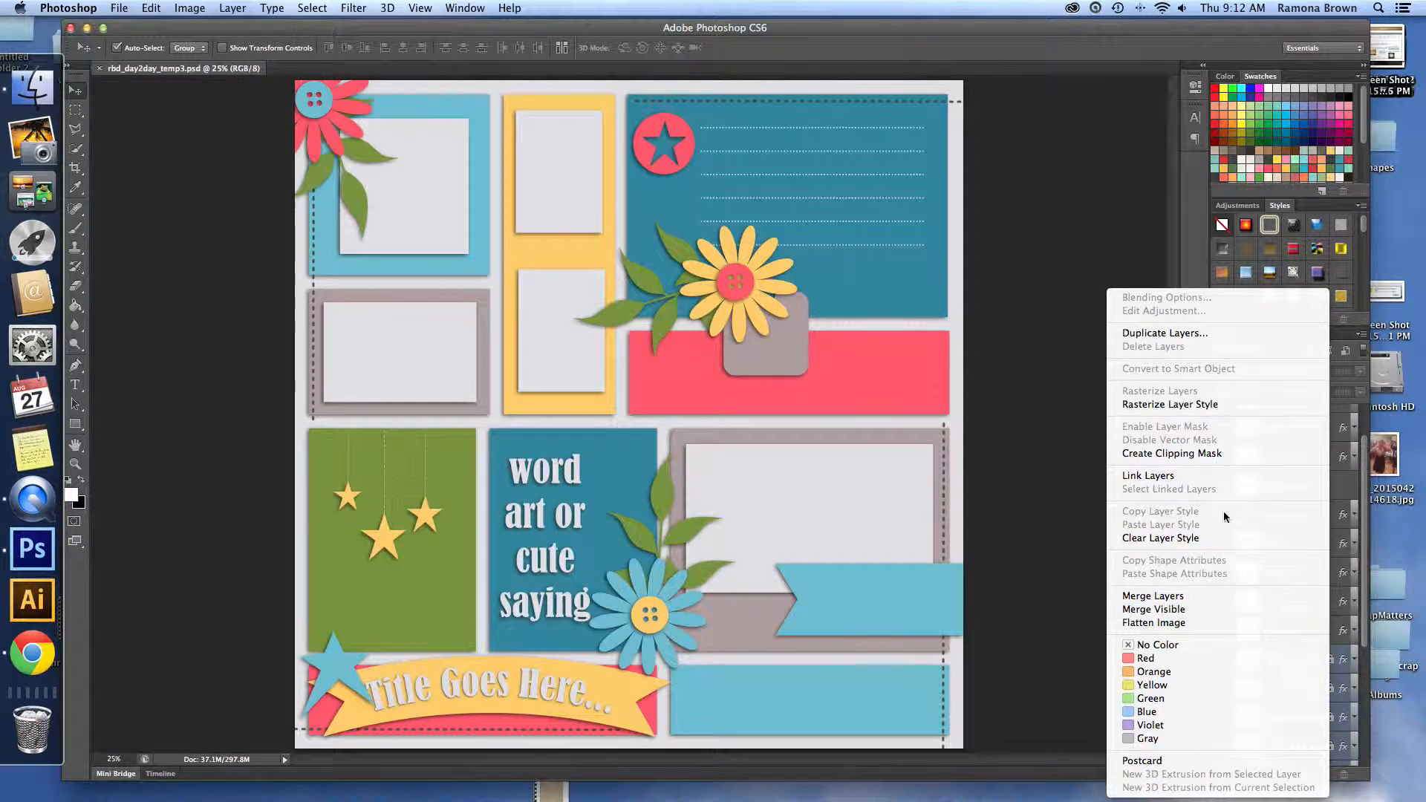
{"action": "left_click", "coordinate": [1055, 513]}
{"action": "left_click", "coordinate": [1289, 392]}
Place the orange paper rbd_boy_pp7.jpg from the rbd_boy_pp folder at full size directly above the background layer
{"action": "left_click_drag", "start_coordinate": [1365, 569], "coordinate": [1359, 702]}
{"action": "left_click", "coordinate": [1340, 751]}
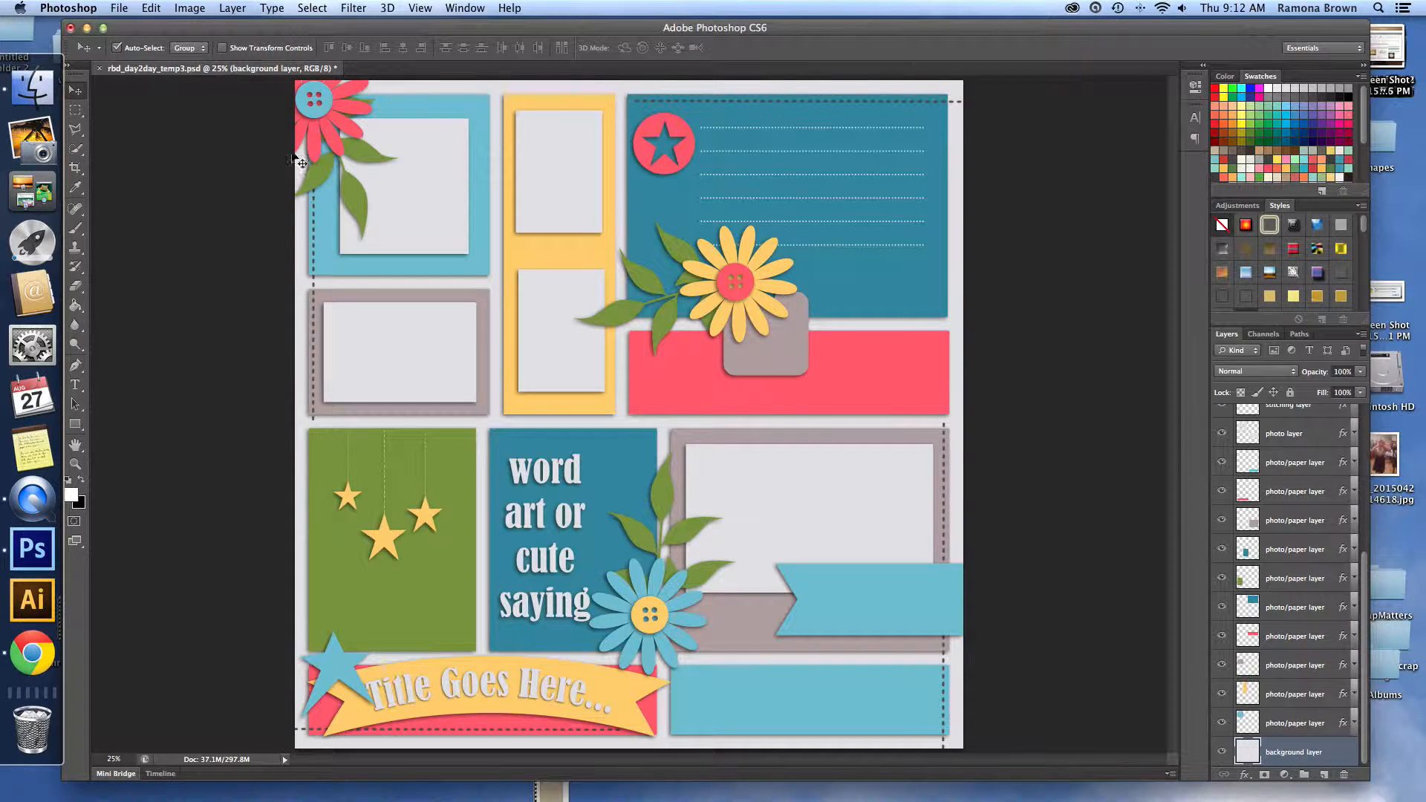
{"action": "left_click", "coordinate": [117, 8]}
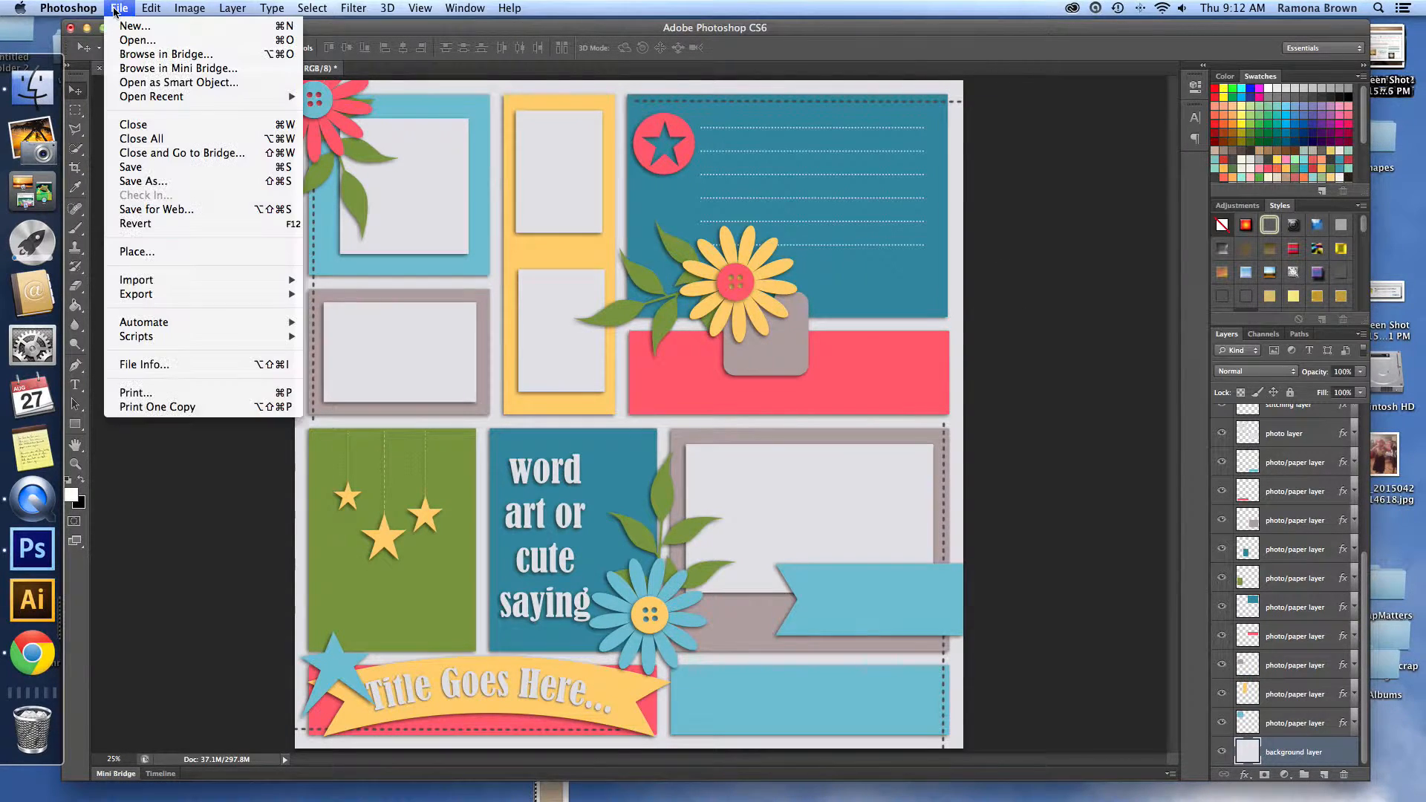
{"action": "left_click", "coordinate": [143, 254]}
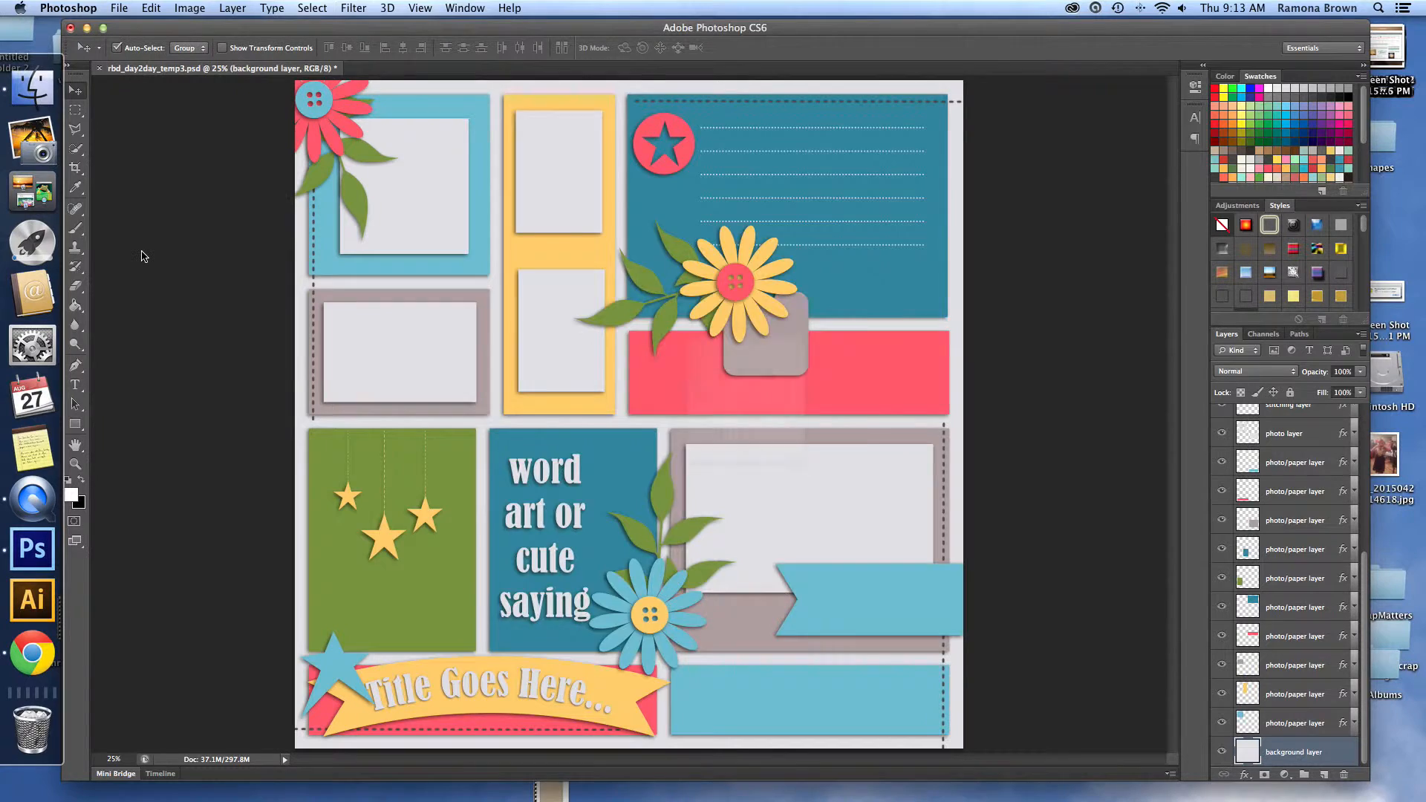
{"action": "left_click", "coordinate": [629, 61]}
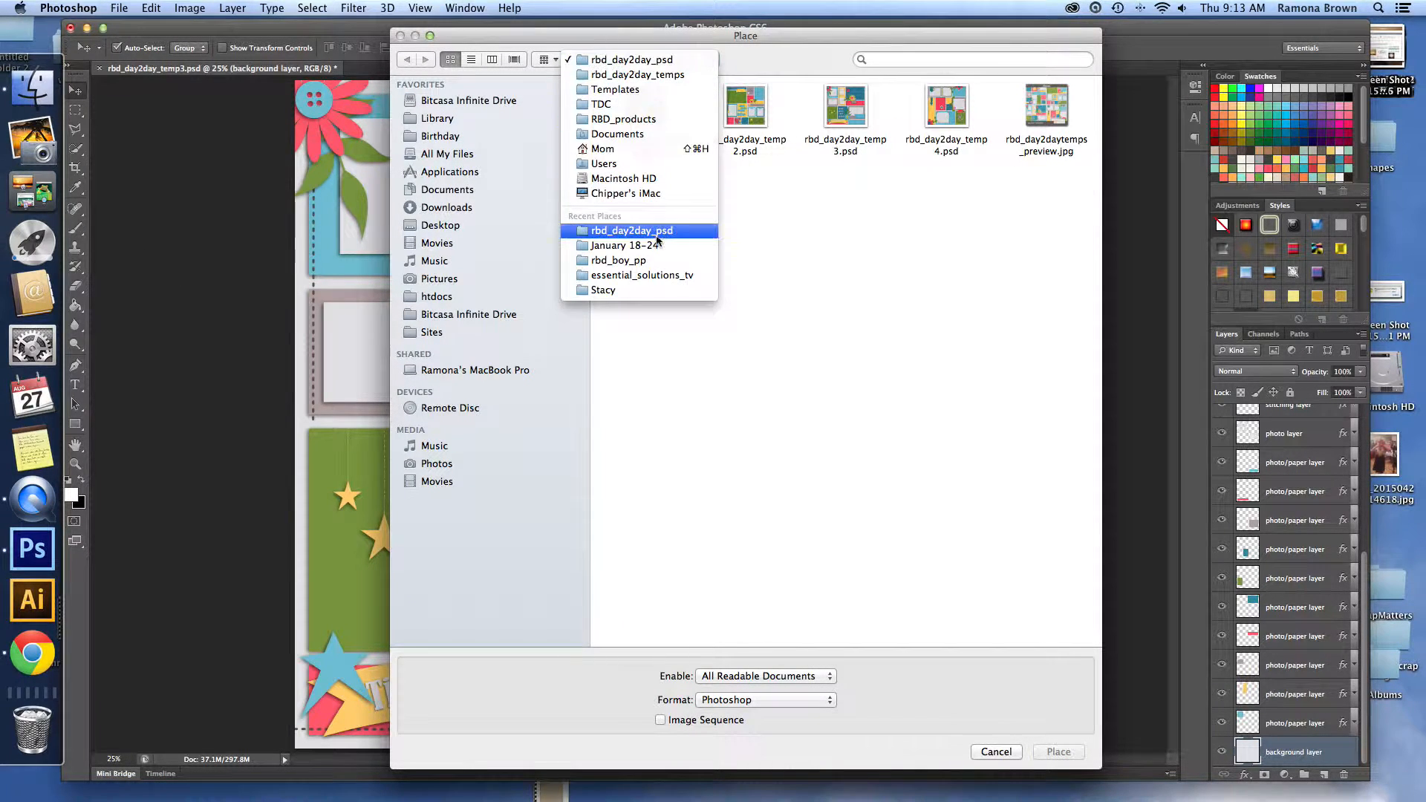
{"action": "left_click", "coordinate": [650, 261]}
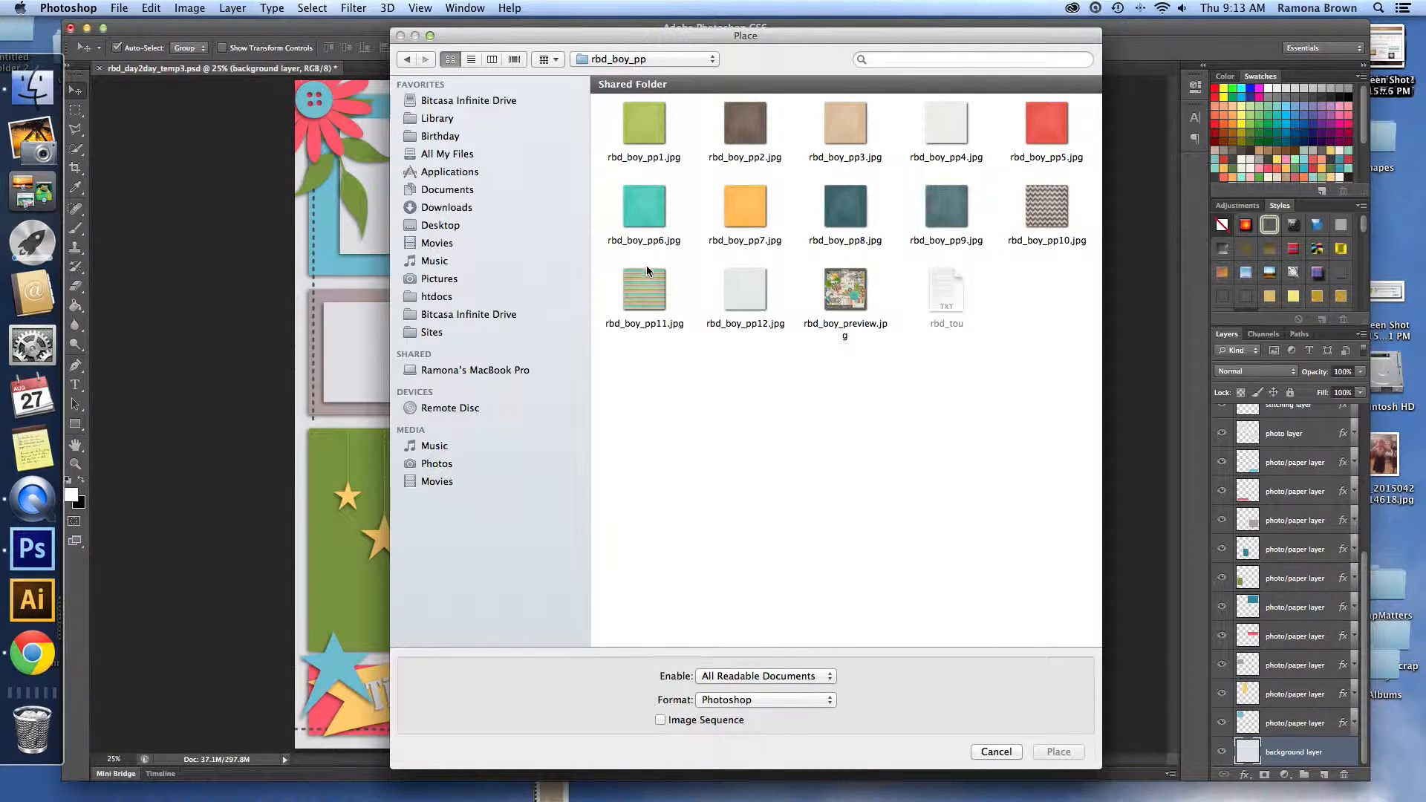
{"action": "left_click", "coordinate": [748, 197]}
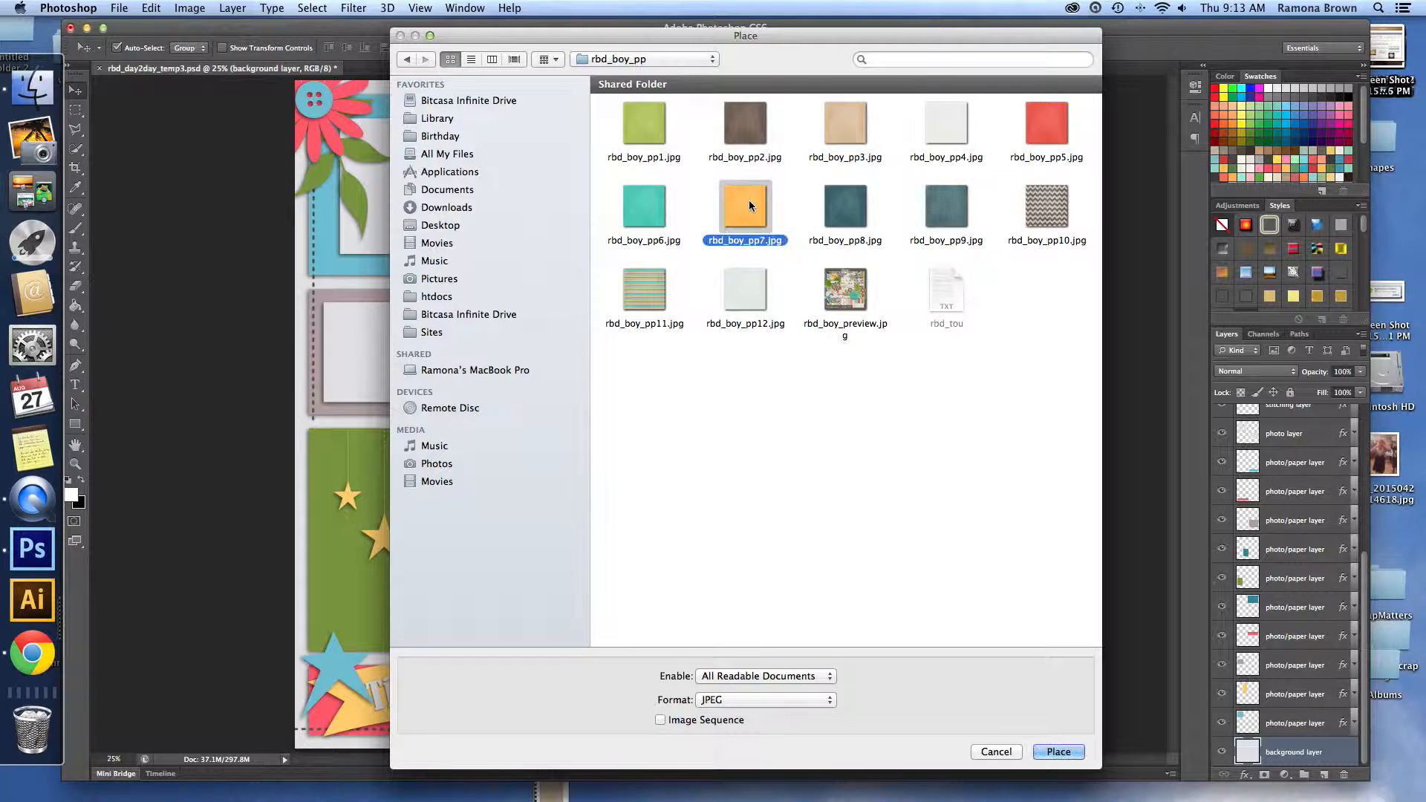
{"action": "left_click", "coordinate": [1058, 751]}
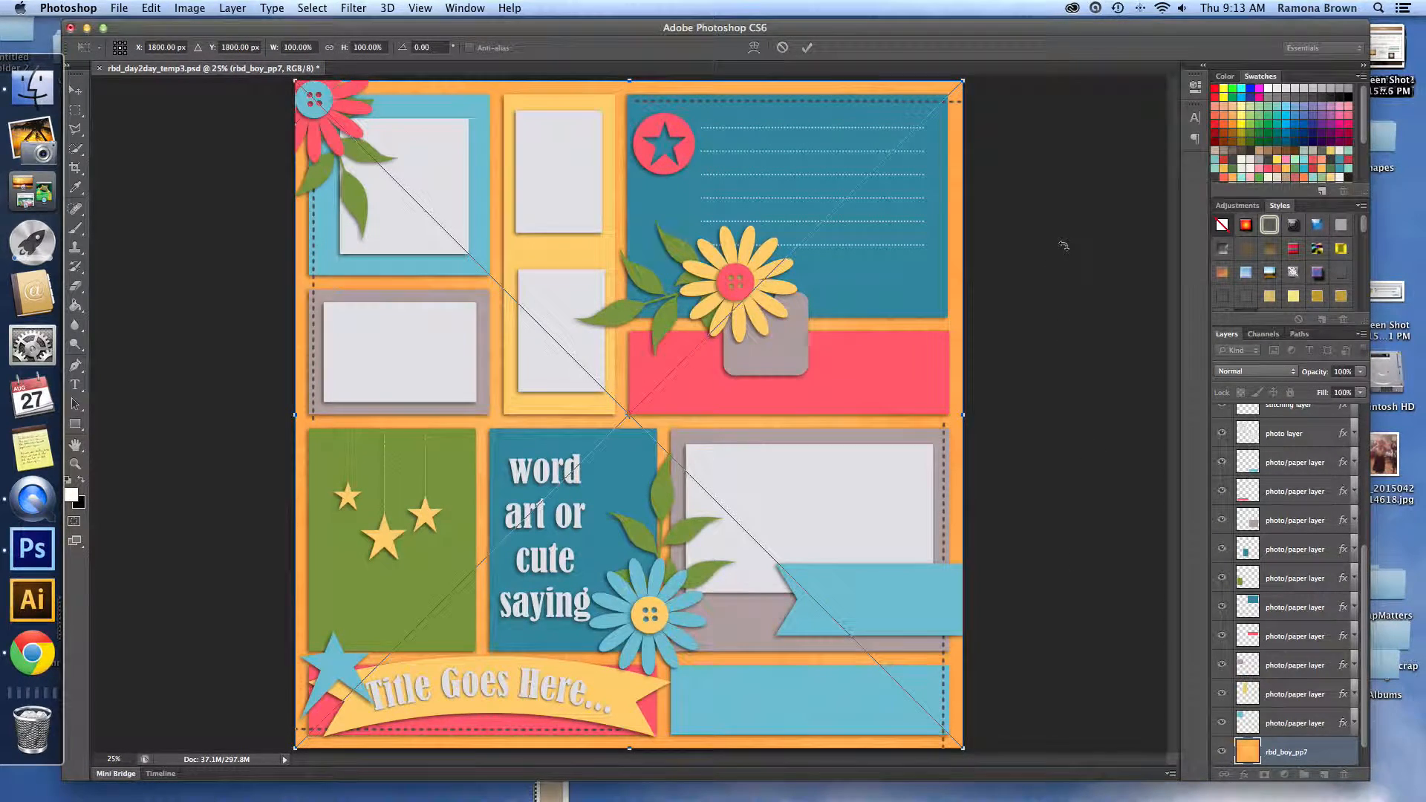
{"action": "left_click", "coordinate": [807, 48]}
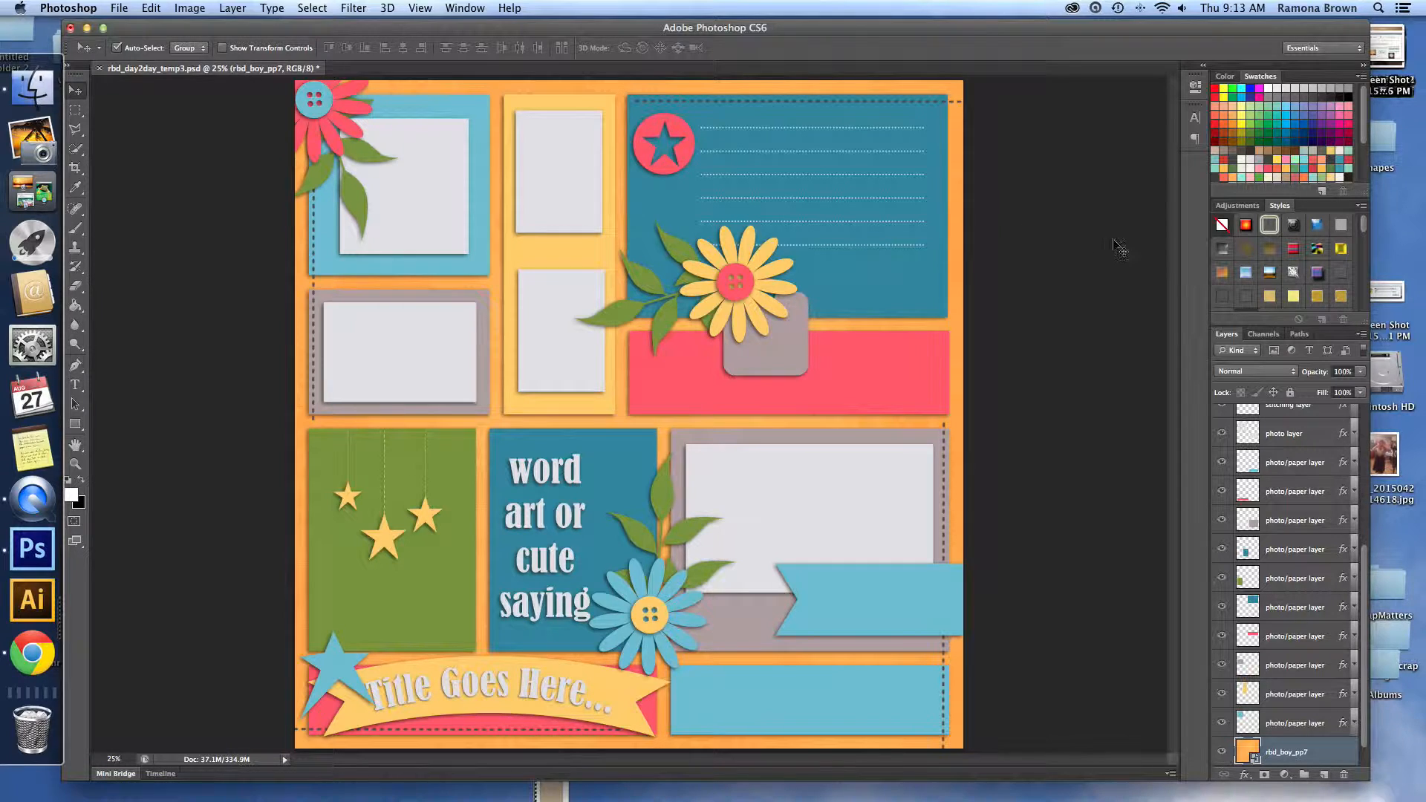
Select the lowest photo/paper layer and briefly hide it to identify which block of the template it holds
{"action": "left_click", "coordinate": [1294, 722]}
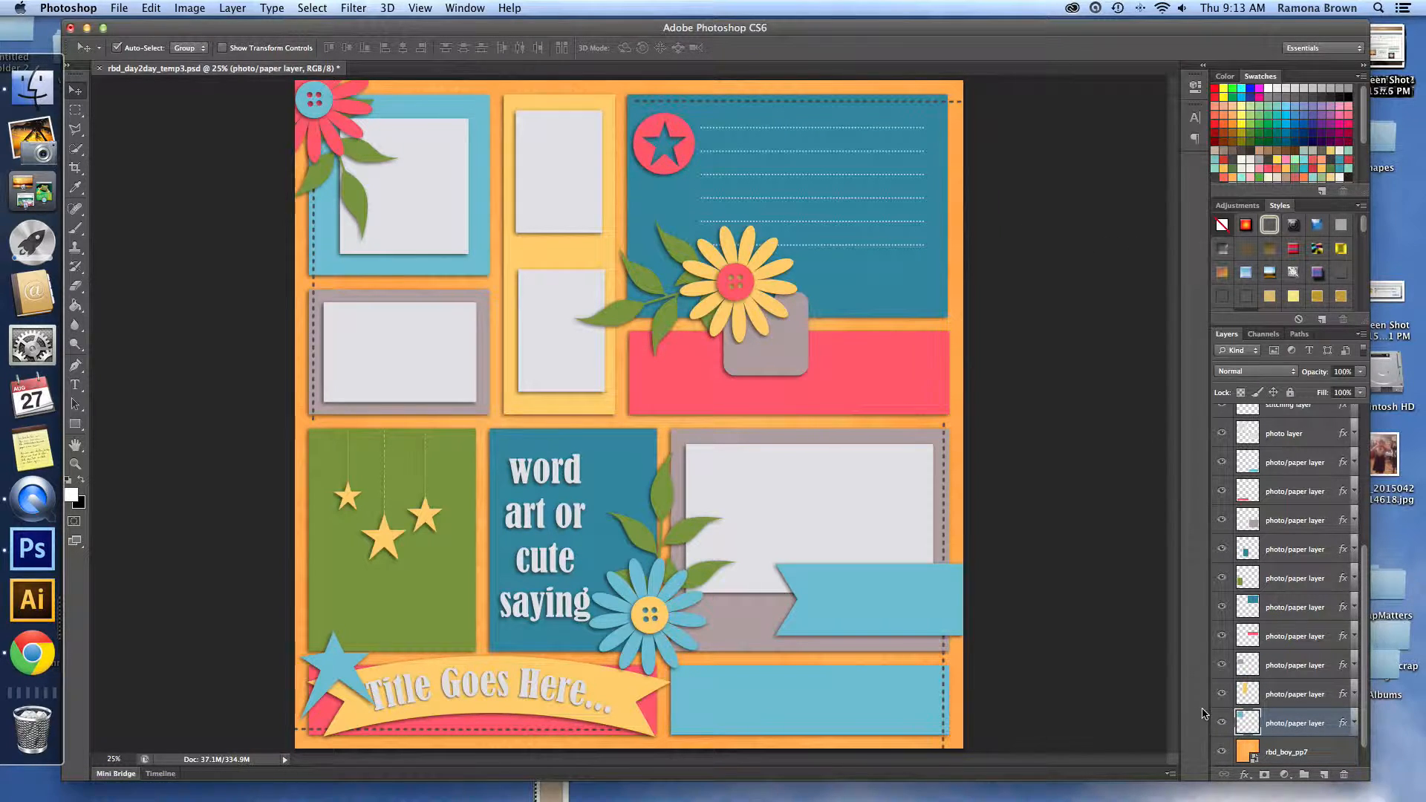
{"action": "left_click", "coordinate": [1222, 723]}
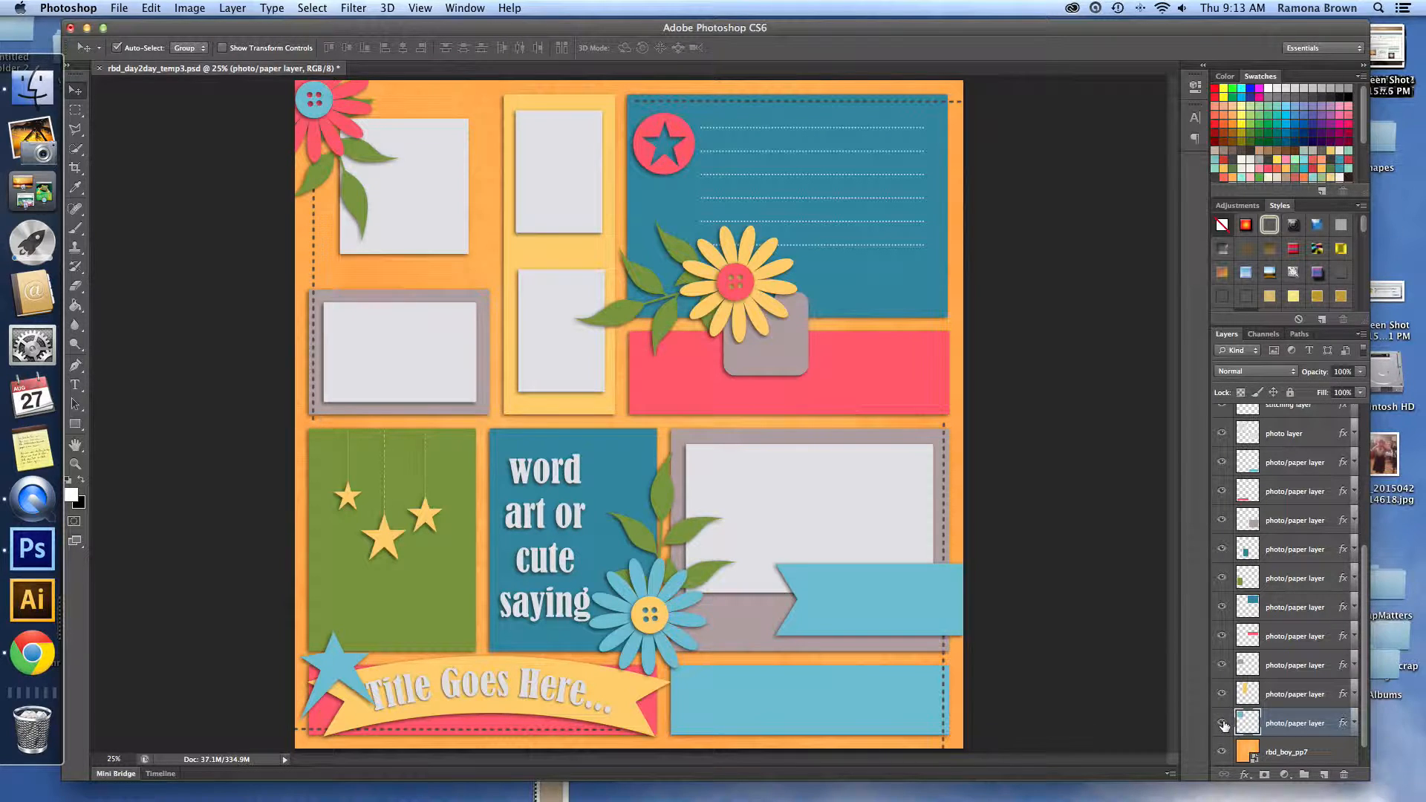
{"action": "left_click", "coordinate": [1222, 724]}
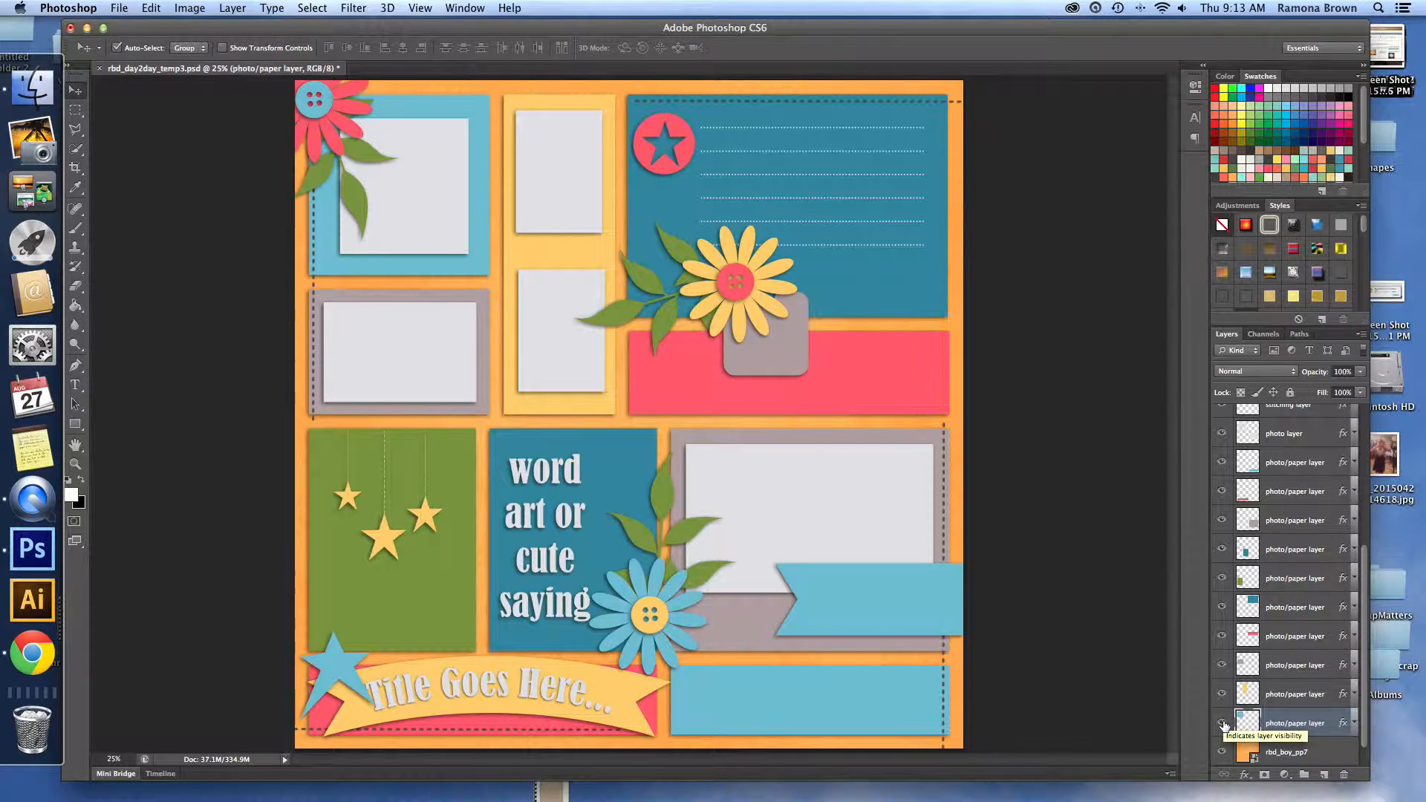
Place the striped paper rbd_boy_pp11.jpg above the lowest photo/paper layer and clip it to that layer with a clipping mask
{"action": "left_click", "coordinate": [119, 8]}
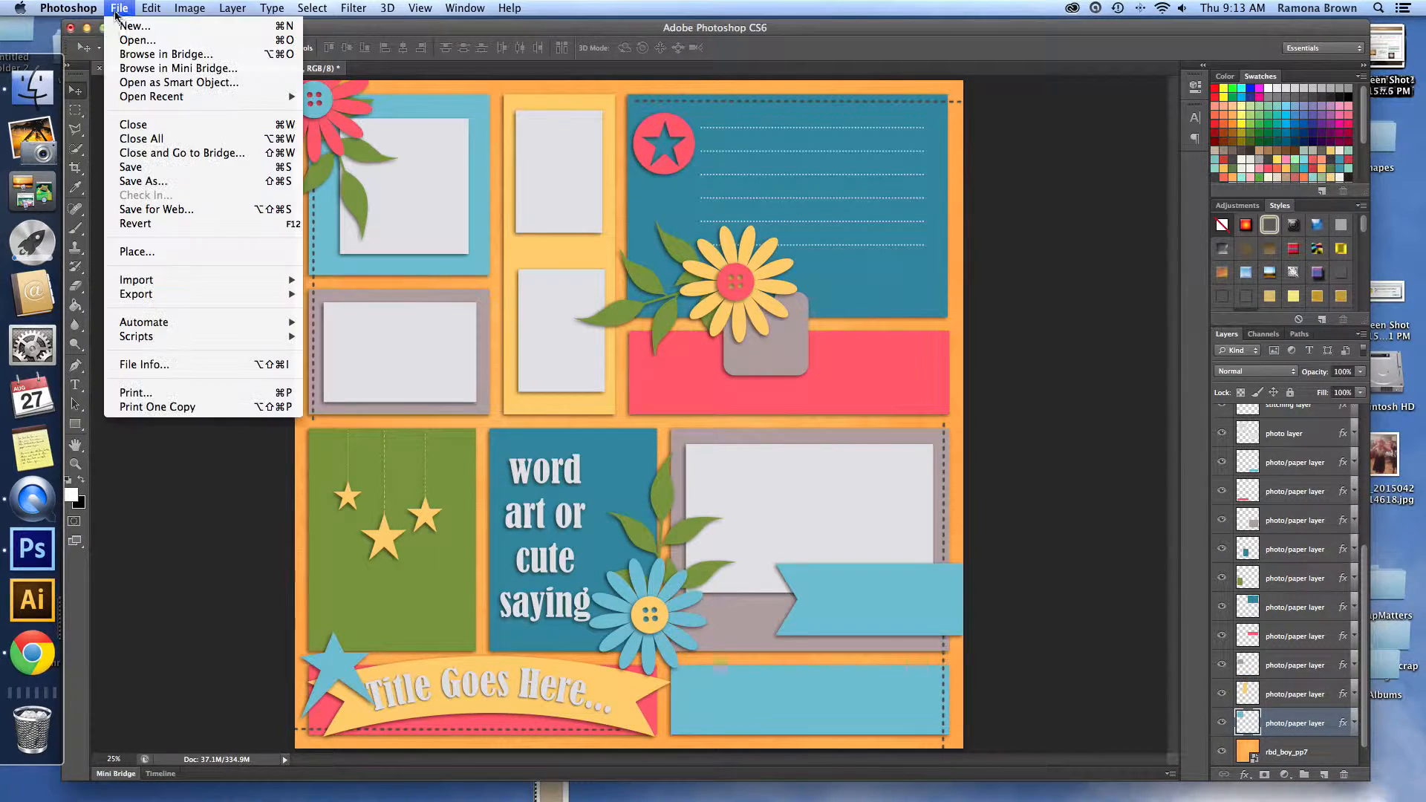
{"action": "left_click", "coordinate": [175, 252]}
{"action": "left_click", "coordinate": [636, 267]}
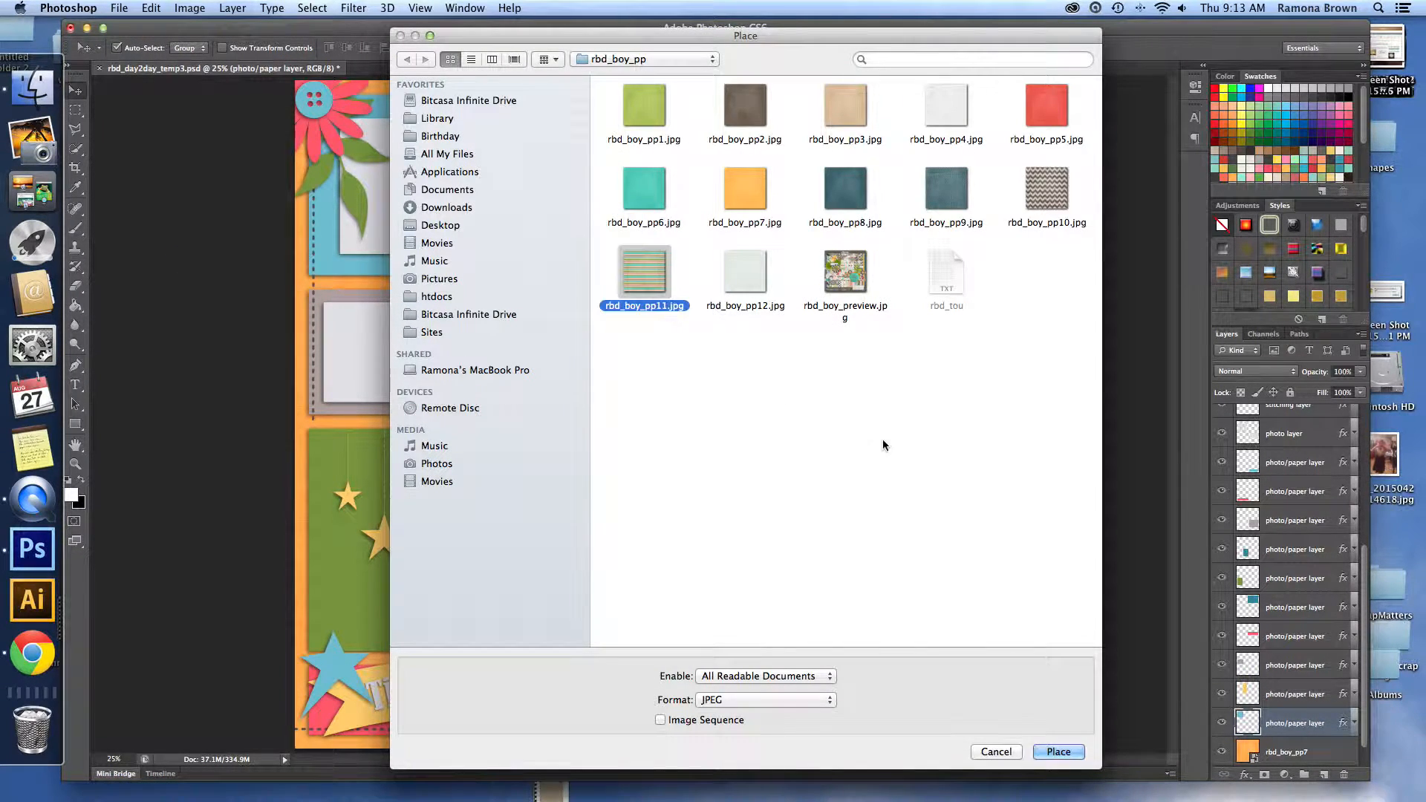
{"action": "left_click", "coordinate": [1057, 751]}
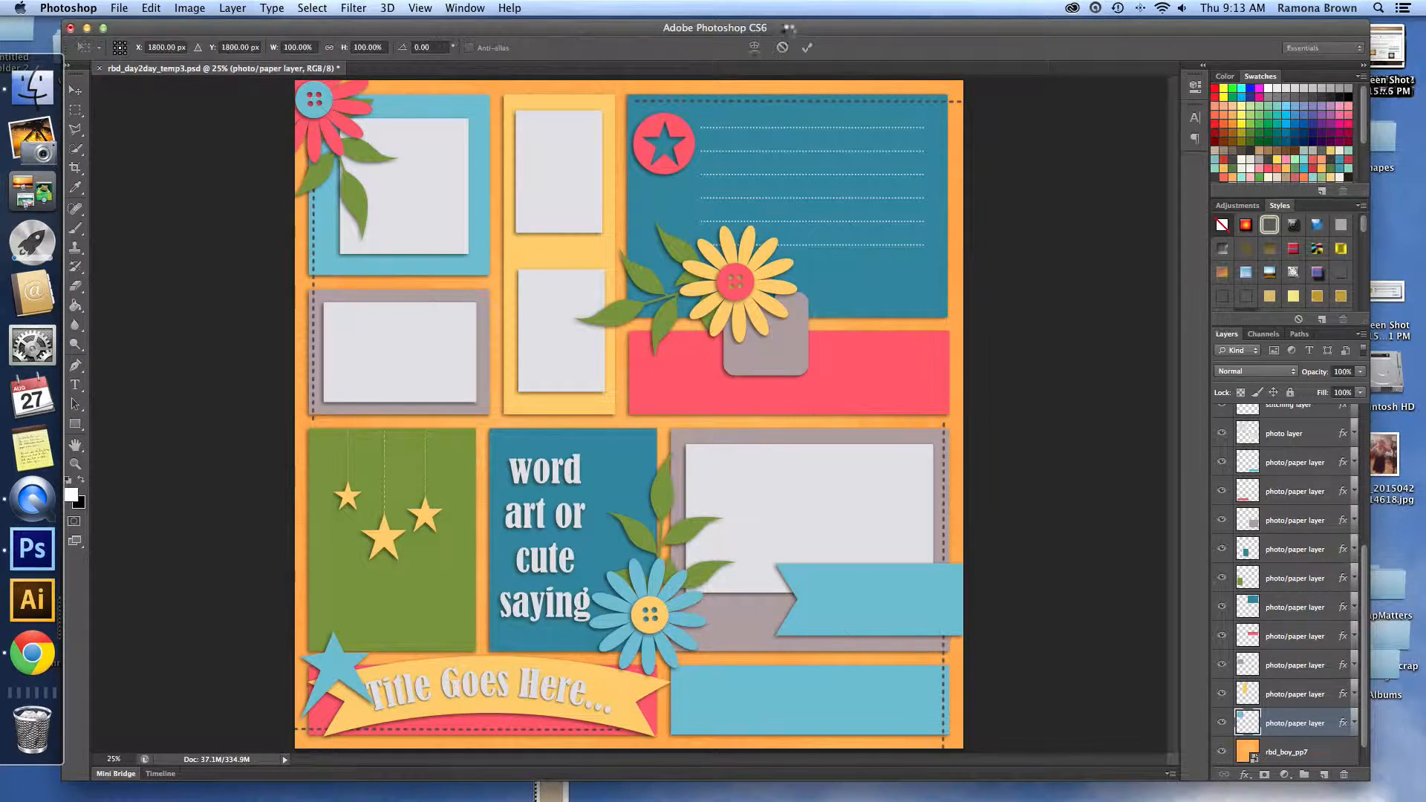
{"action": "key", "text": "Return"}
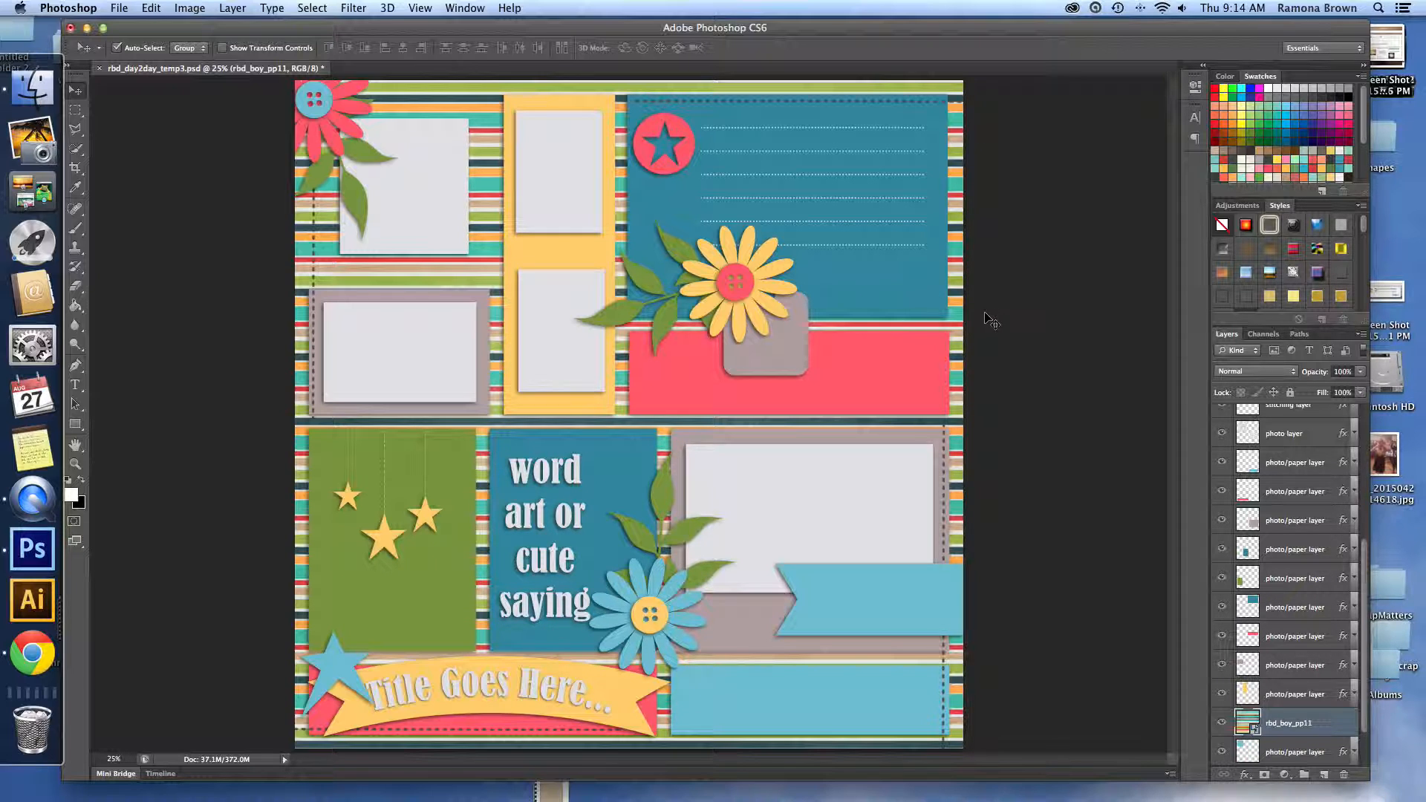
{"action": "right_click", "coordinate": [1326, 724]}
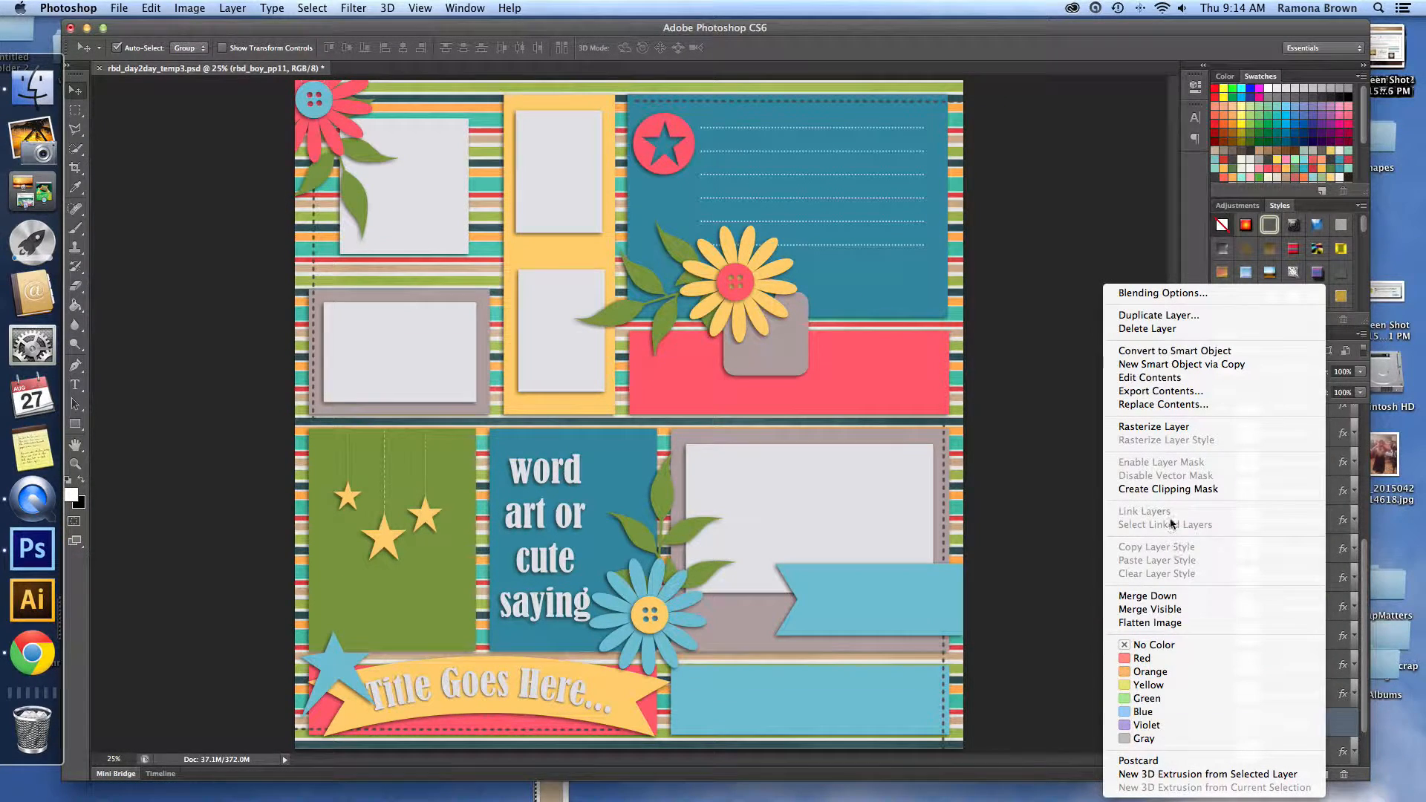
{"action": "left_click", "coordinate": [1165, 490]}
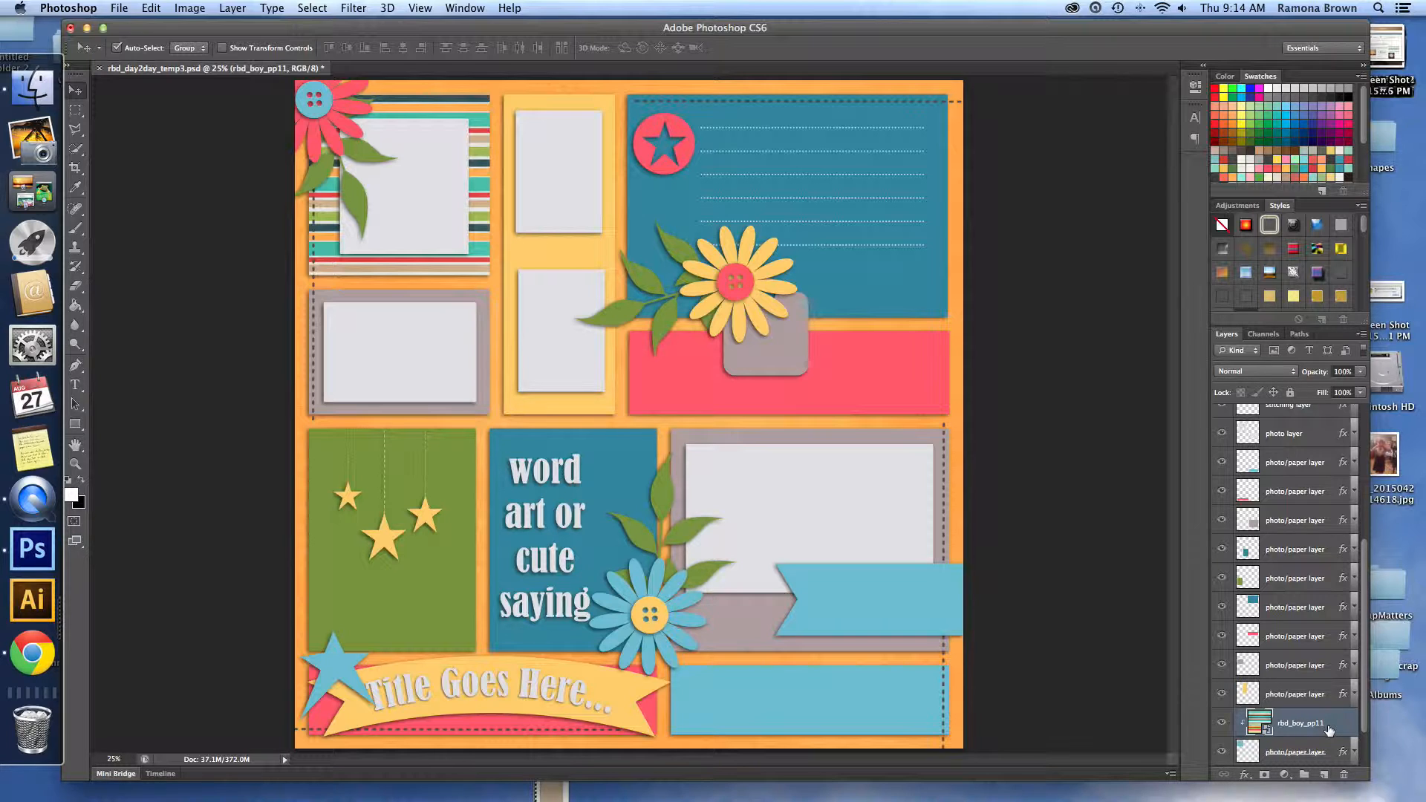
Place the chevron paper rbd_boy_pp10.jpg directly above the pink photo/paper layer of the block under the journaling card
{"action": "scroll", "coordinate": [1329, 730], "scroll_direction": "down", "scroll_amount": 1}
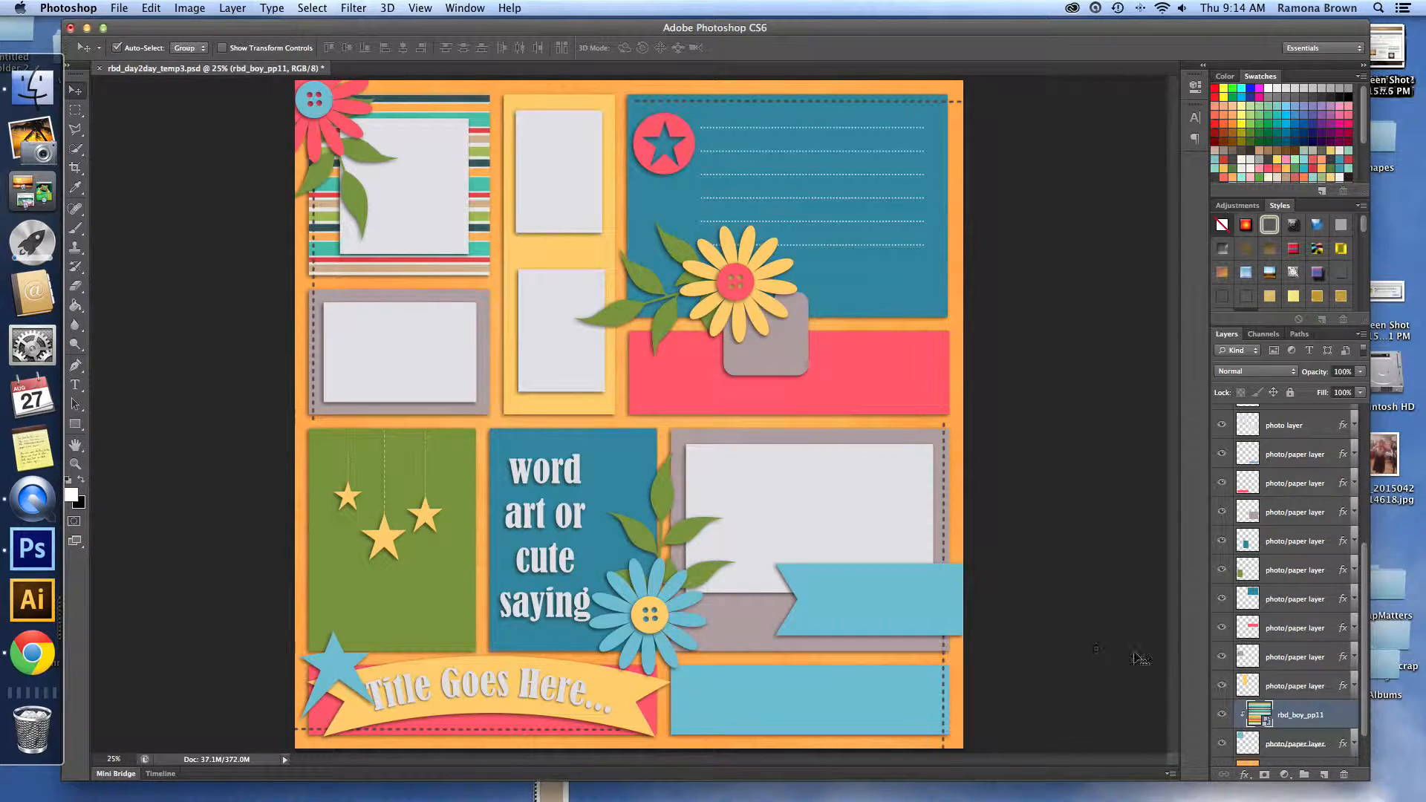
{"action": "left_click", "coordinate": [1300, 745]}
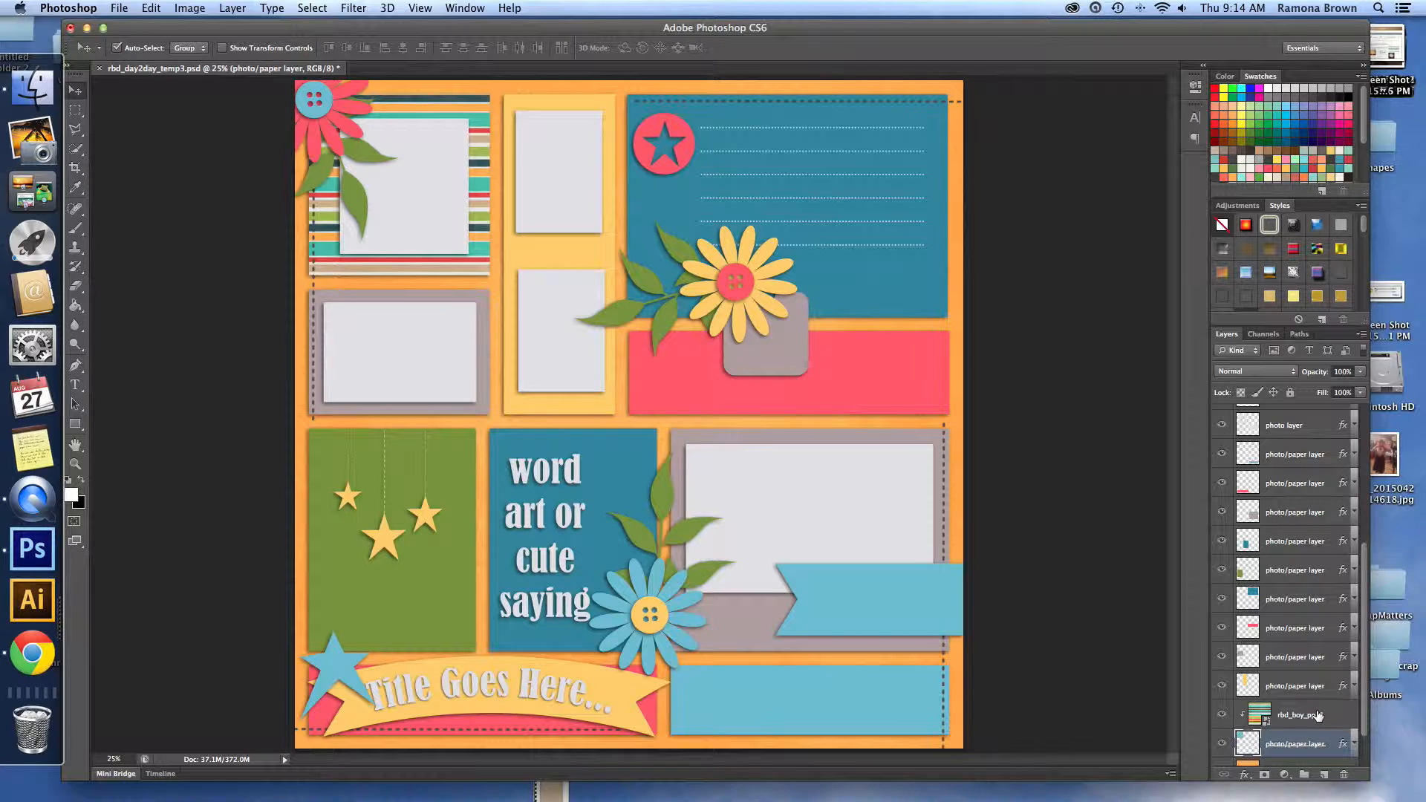
{"action": "left_click", "coordinate": [1285, 687]}
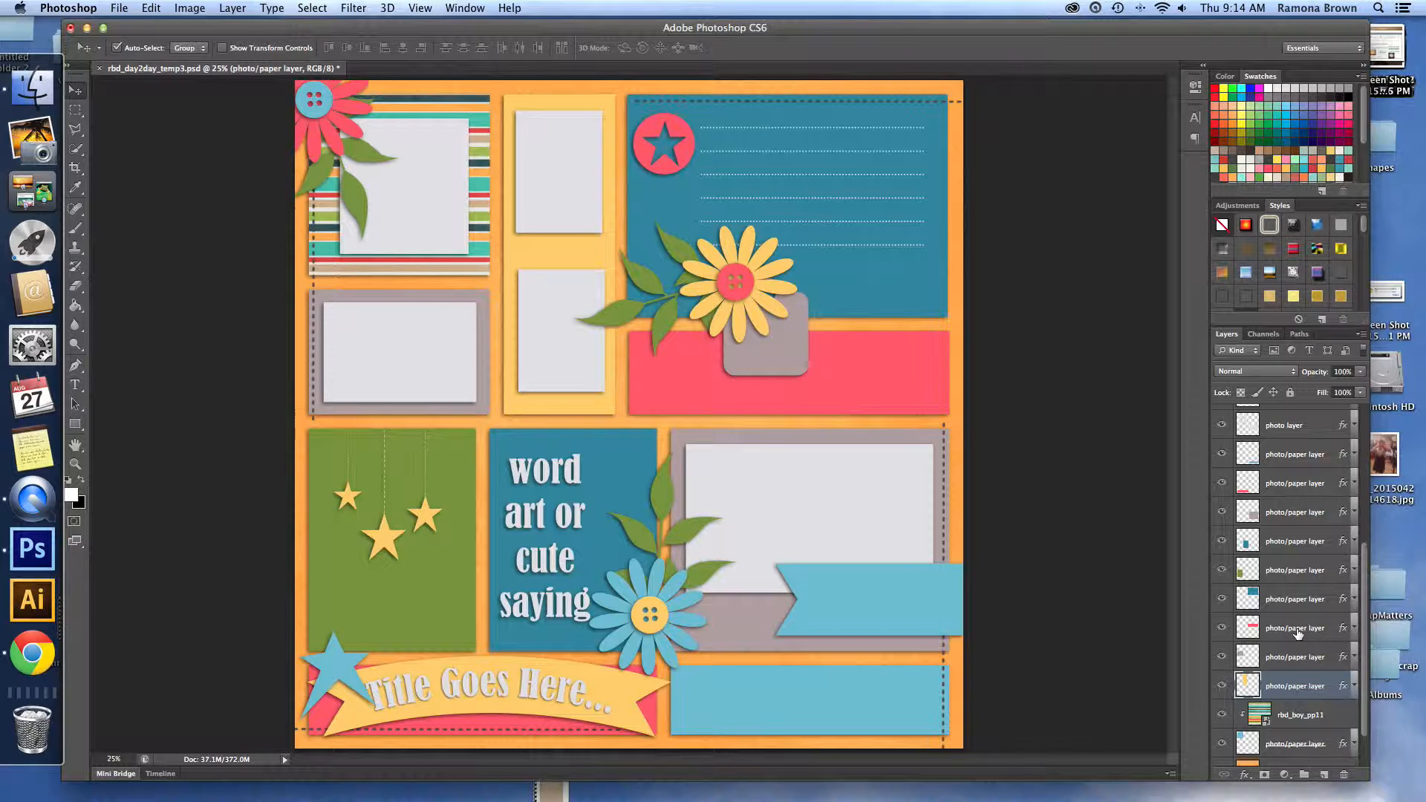
{"action": "left_click", "coordinate": [1296, 630]}
{"action": "left_click", "coordinate": [118, 8]}
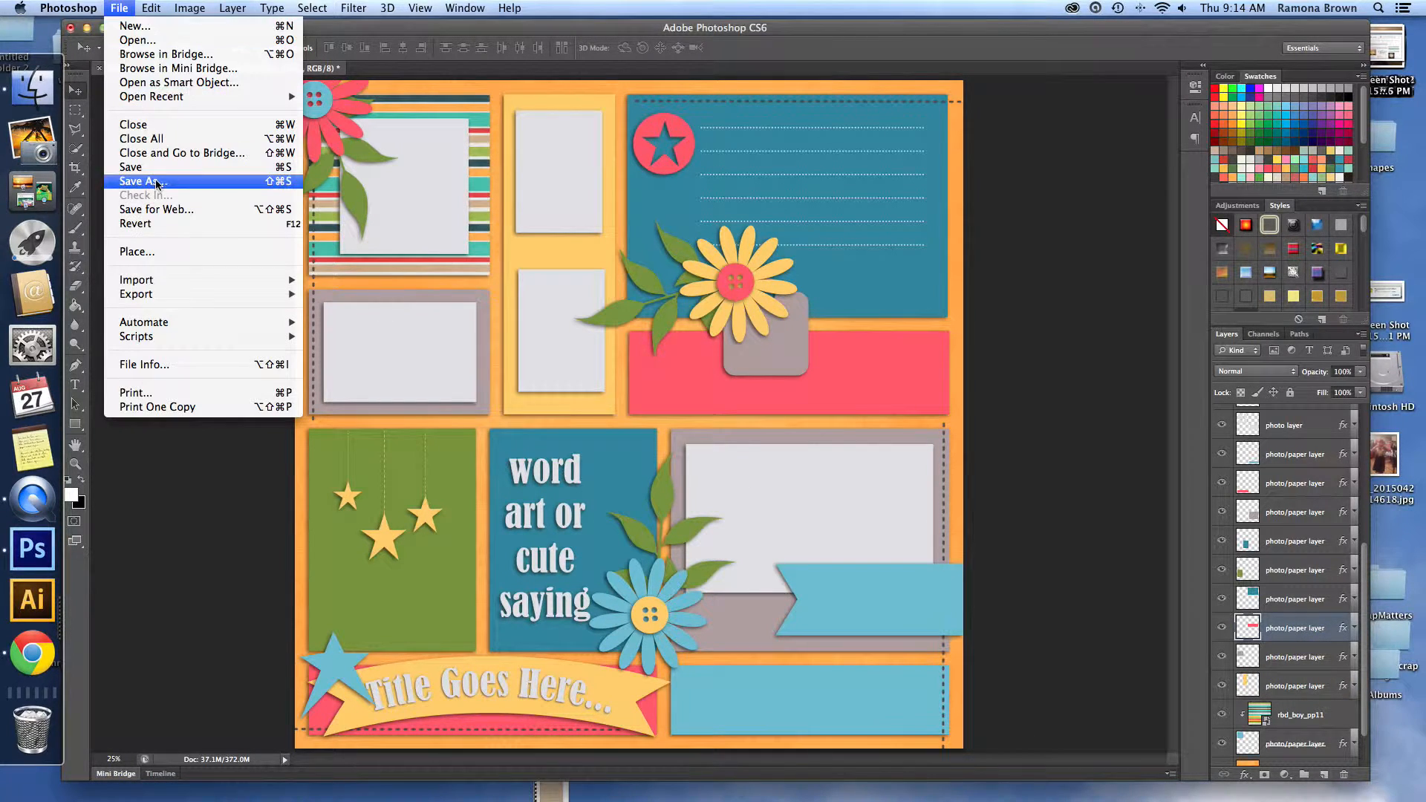
{"action": "left_click", "coordinate": [169, 249]}
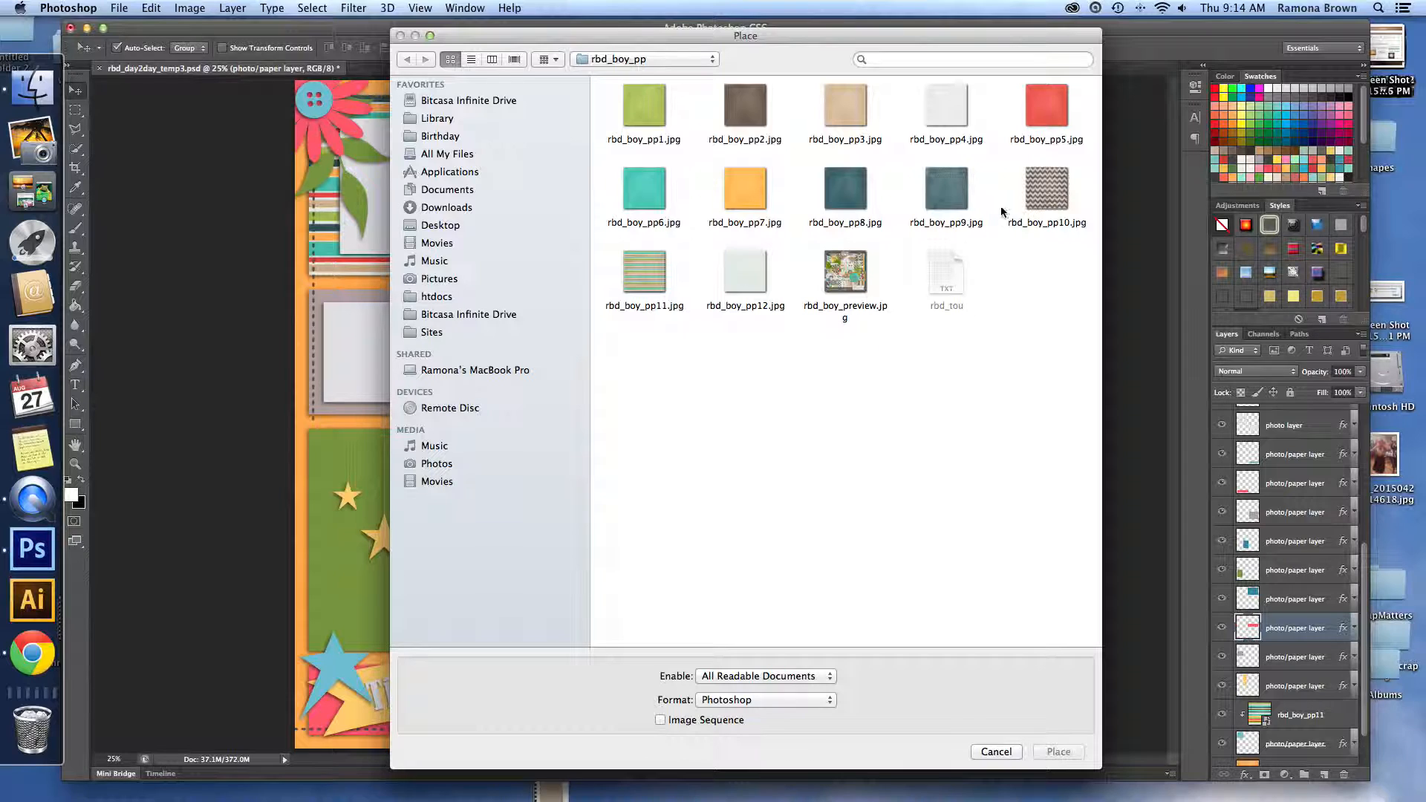
{"action": "left_click", "coordinate": [1050, 197]}
{"action": "left_click", "coordinate": [1068, 753]}
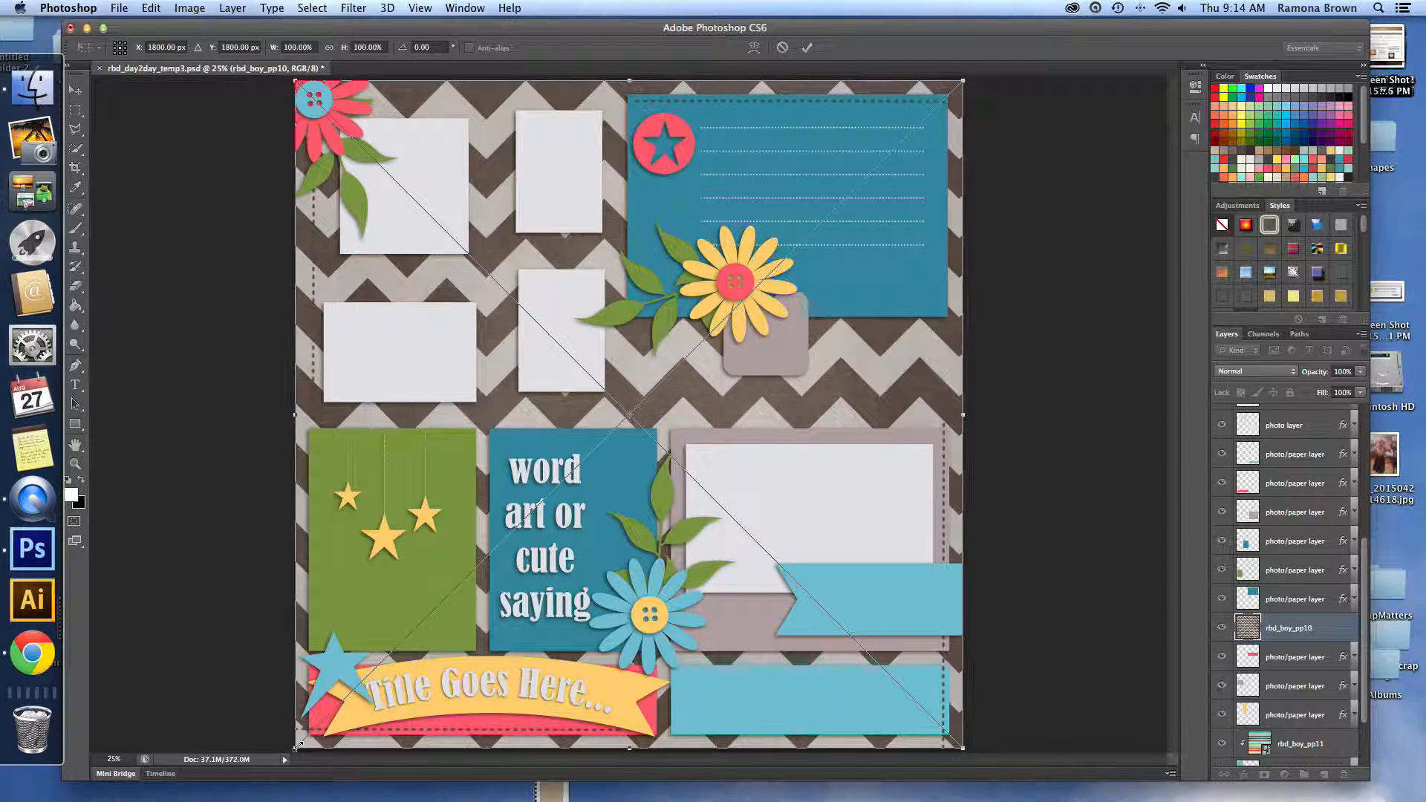
Scale the chevron paper down over the block under the journaling card and clip it to that block's layer
{"action": "left_click_drag", "start_coordinate": [295, 747], "coordinate": [406, 637]}
{"action": "left_click_drag", "start_coordinate": [511, 596], "coordinate": [551, 556]}
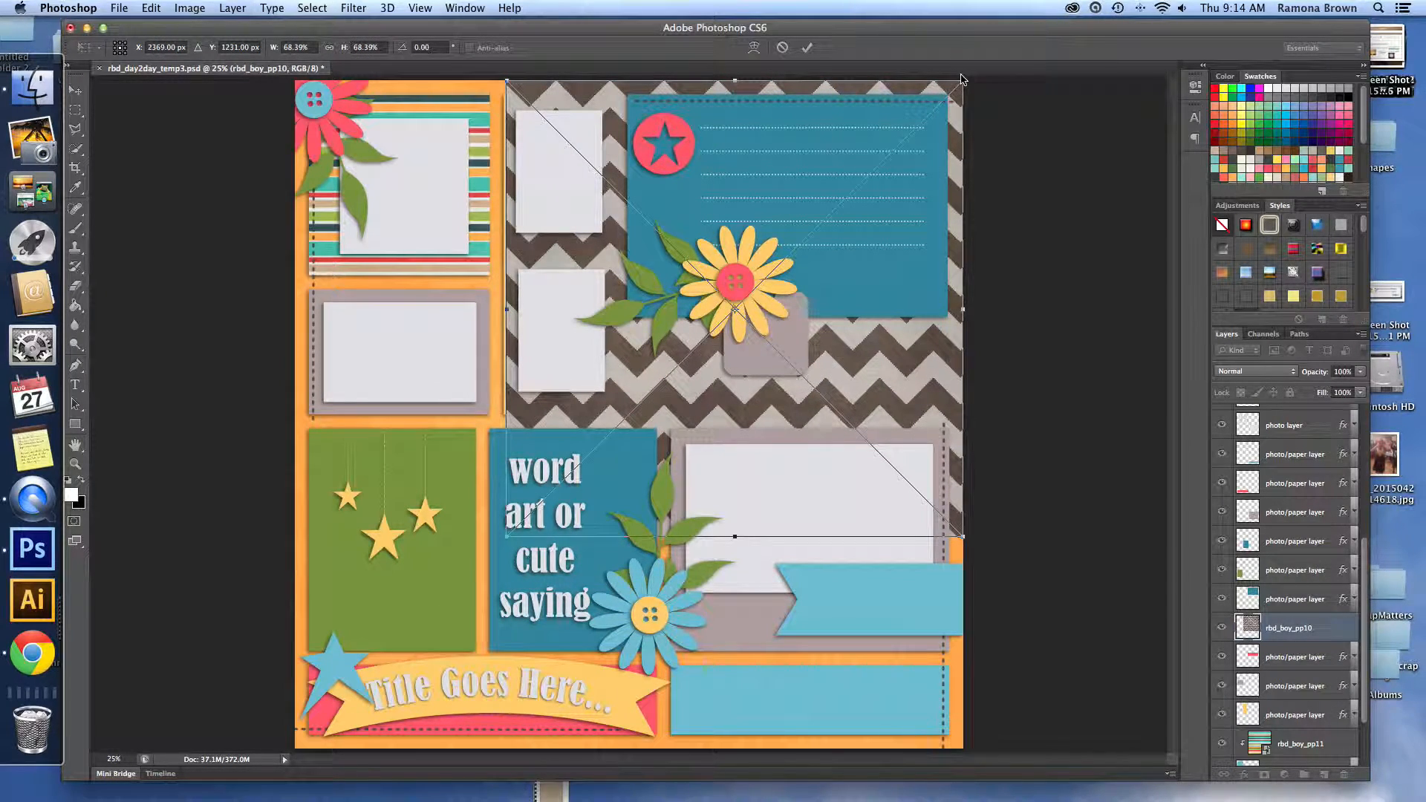
{"action": "left_click_drag", "start_coordinate": [960, 76], "coordinate": [953, 118]}
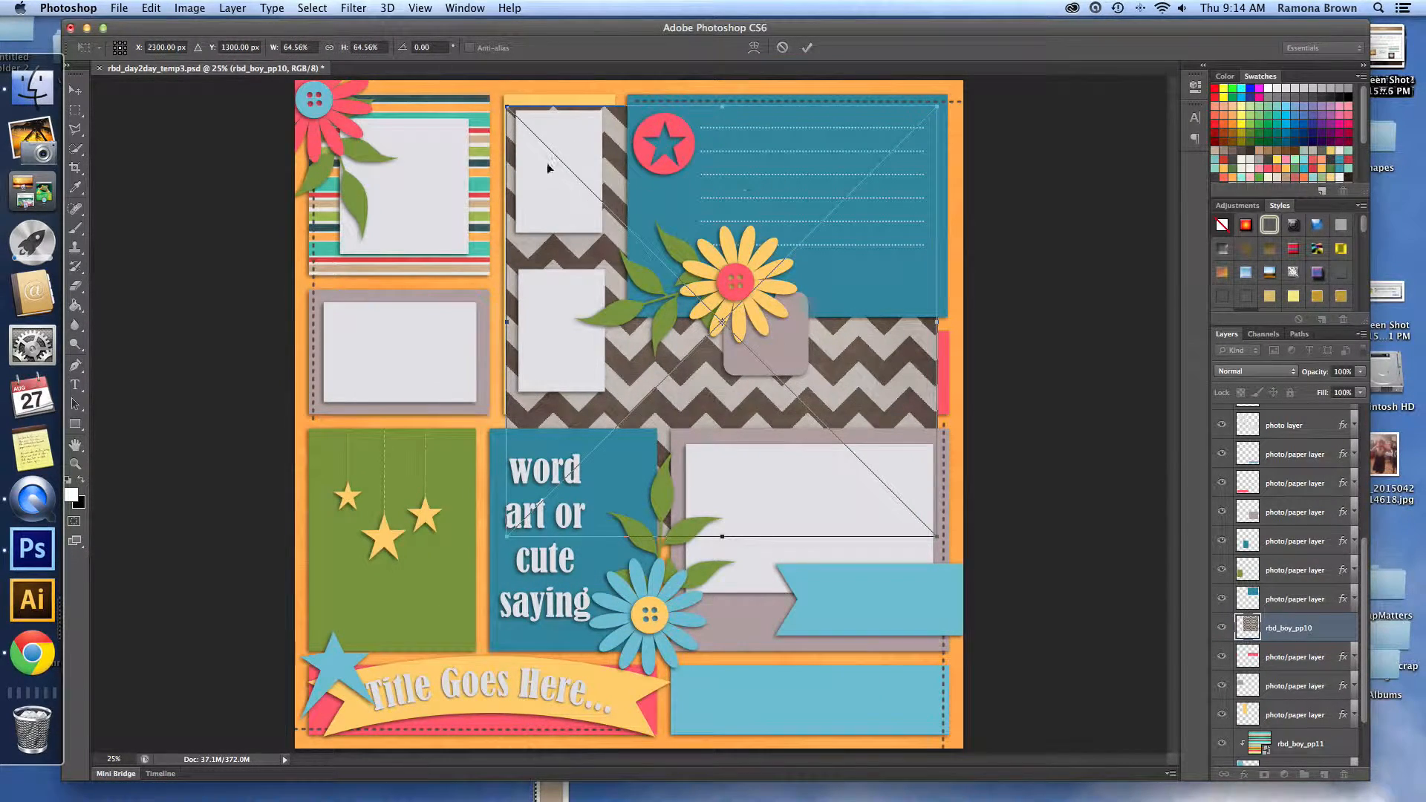
{"action": "left_click_drag", "start_coordinate": [510, 108], "coordinate": [543, 143]}
{"action": "left_click", "coordinate": [803, 49]}
{"action": "left_click_drag", "start_coordinate": [861, 361], "coordinate": [898, 355]}
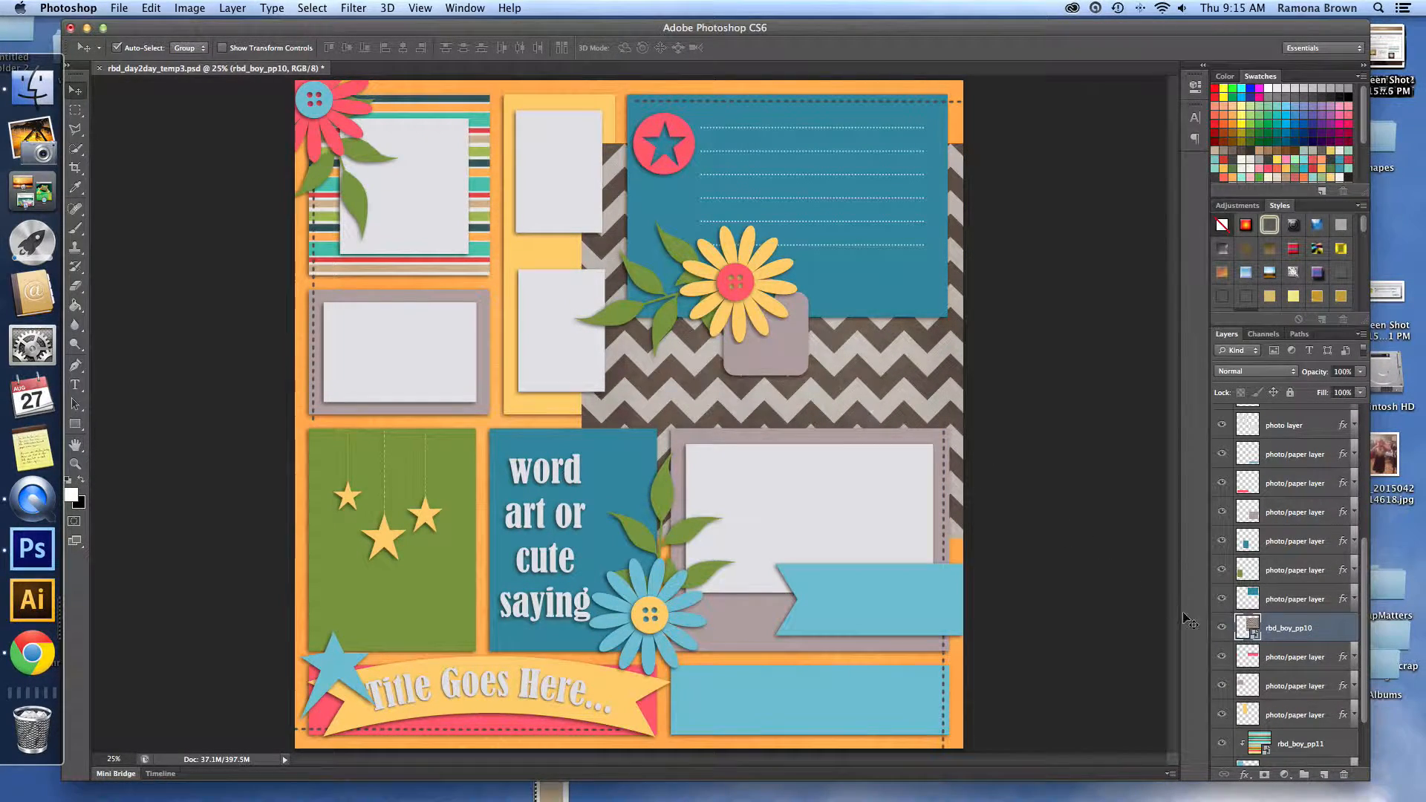
{"action": "right_click", "coordinate": [1323, 630]}
{"action": "left_click", "coordinate": [1190, 489]}
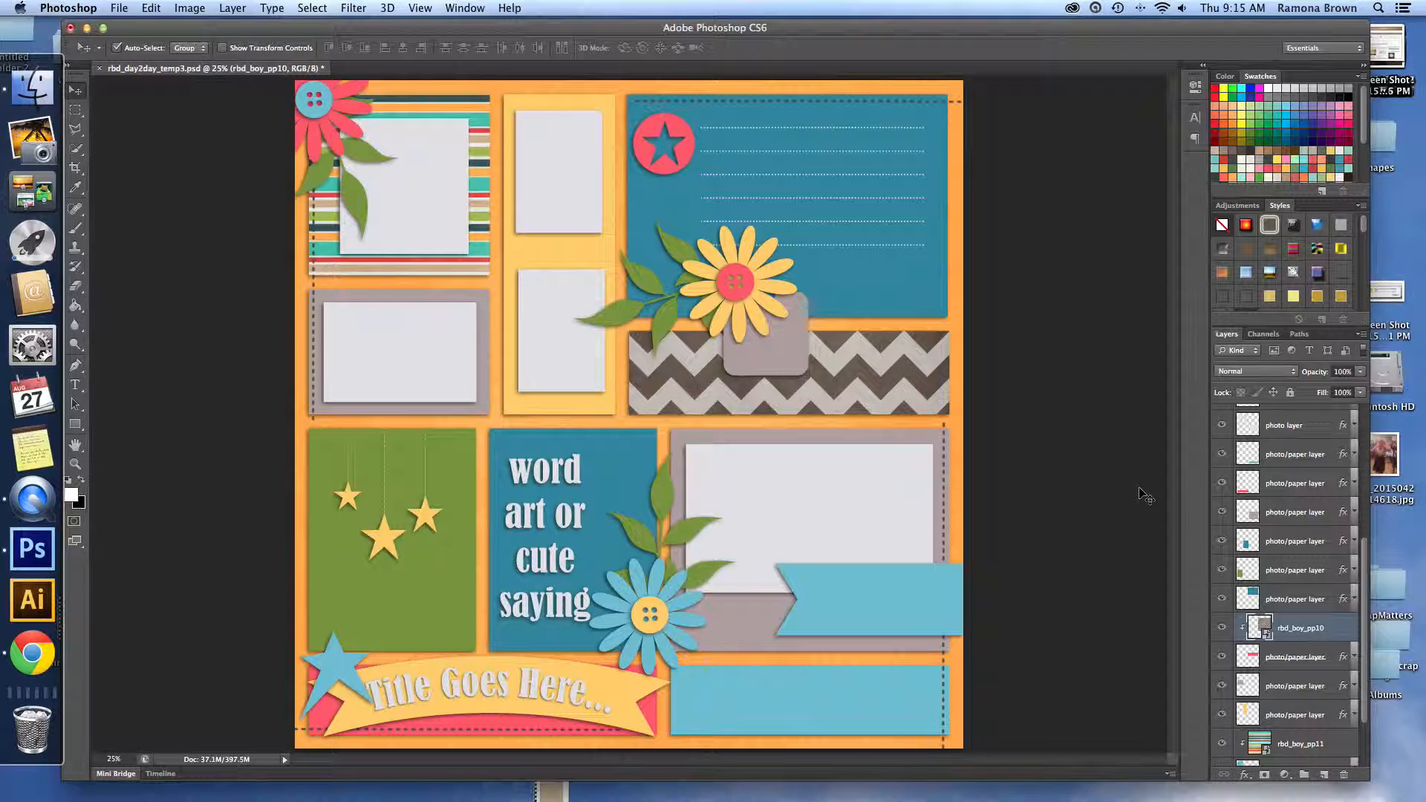
Place the photo 2015-01-19 20.54.20.jpg from the January 18-24 folder directly above the photo layer
{"action": "scroll", "coordinate": [1317, 594], "scroll_direction": "up", "scroll_amount": 3}
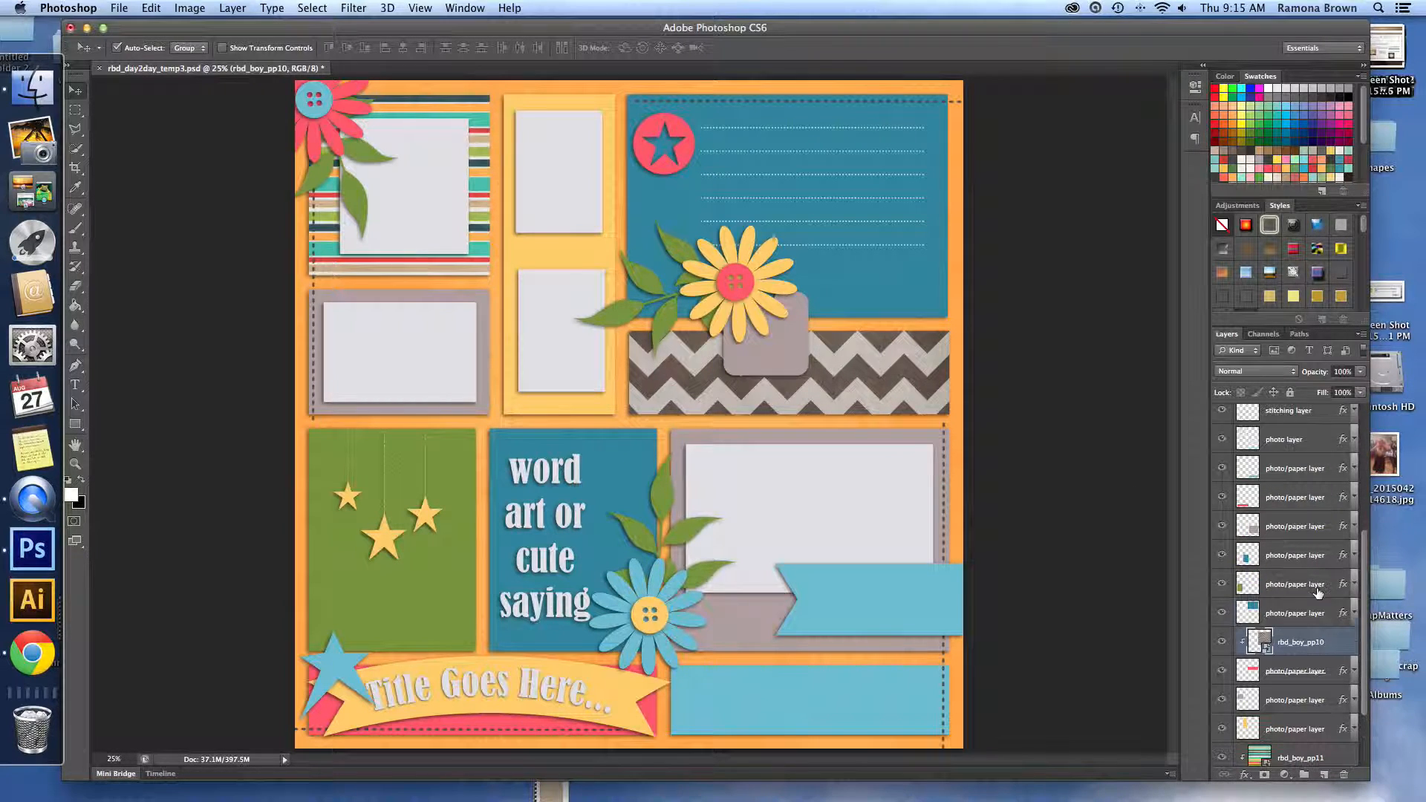
{"action": "left_click", "coordinate": [1314, 496]}
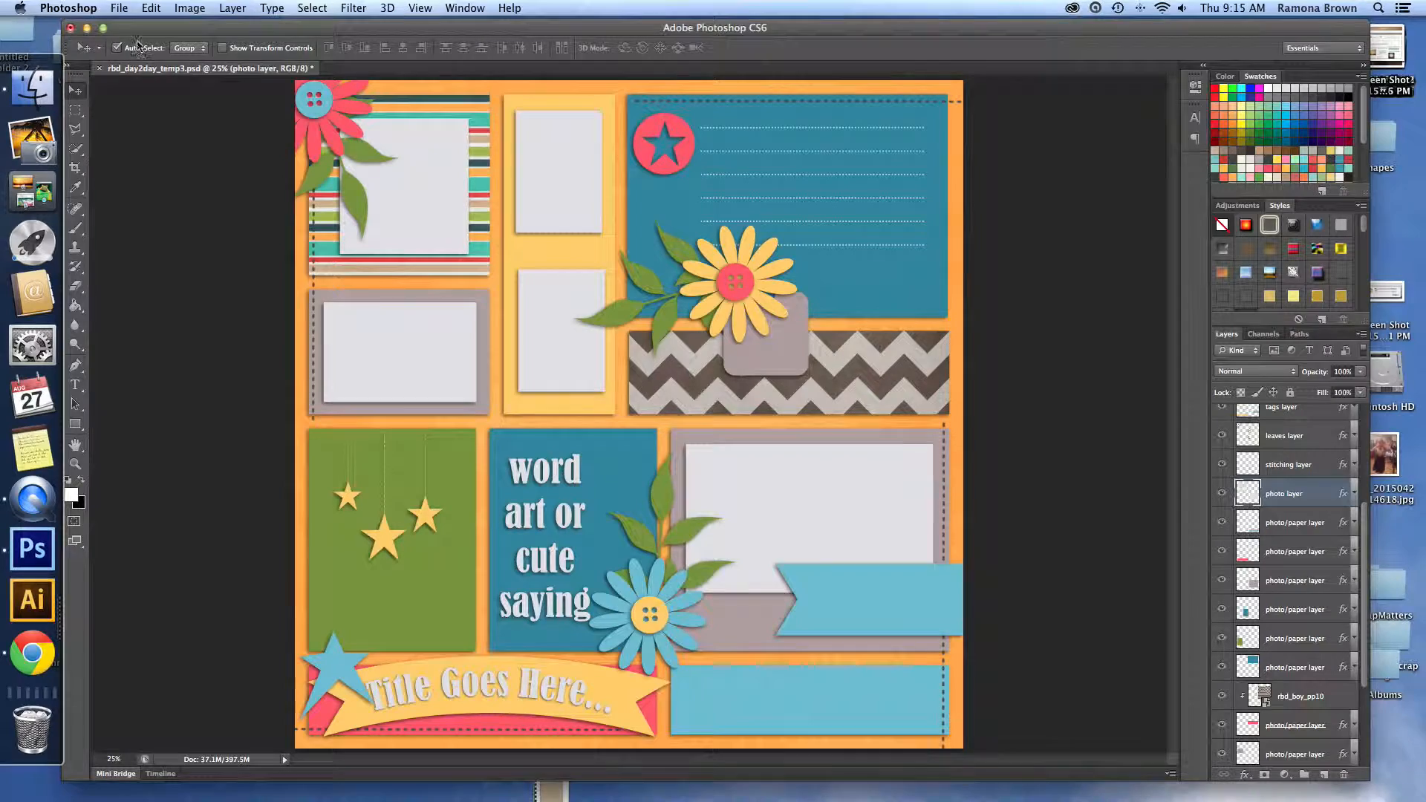
{"action": "left_click", "coordinate": [118, 8]}
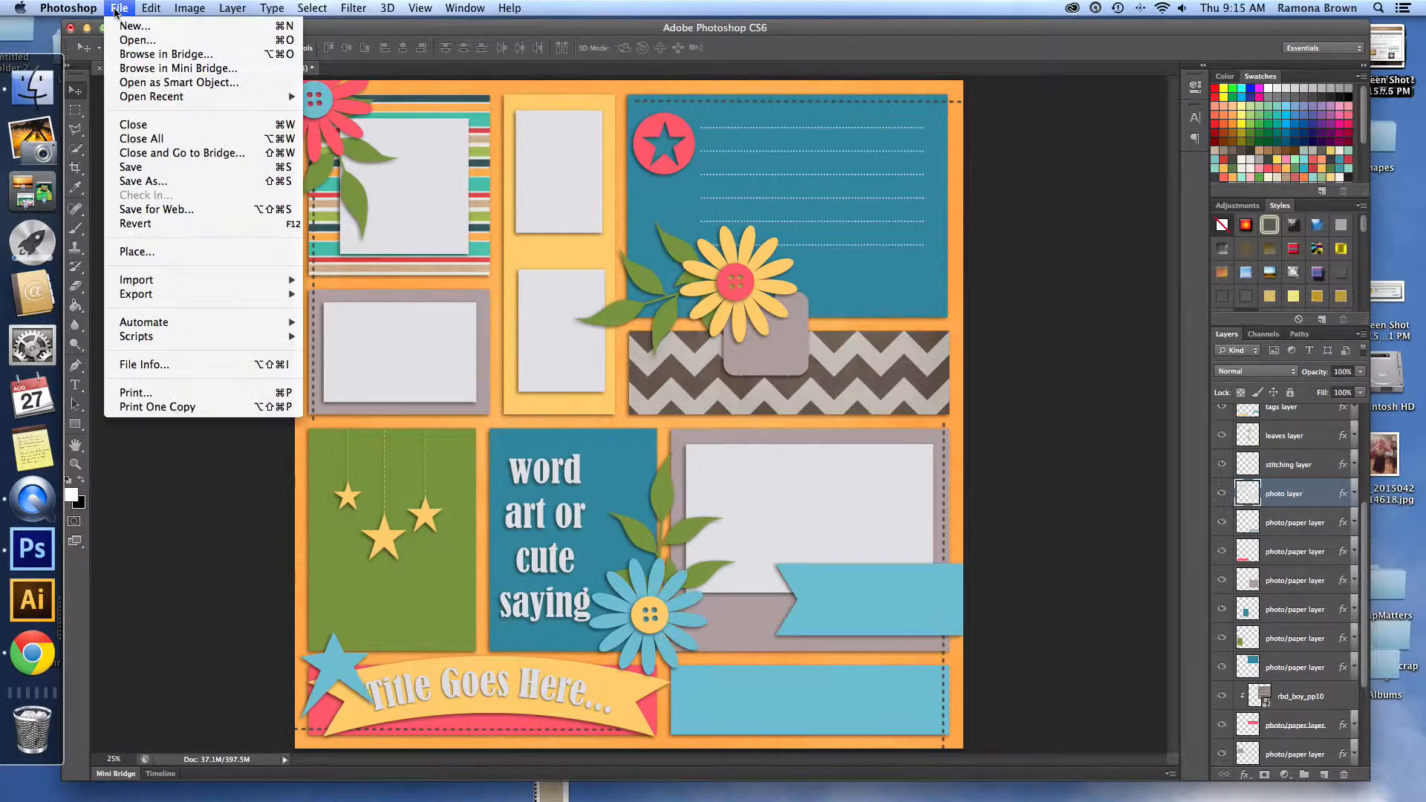
{"action": "left_click", "coordinate": [178, 254]}
{"action": "left_click", "coordinate": [627, 65]}
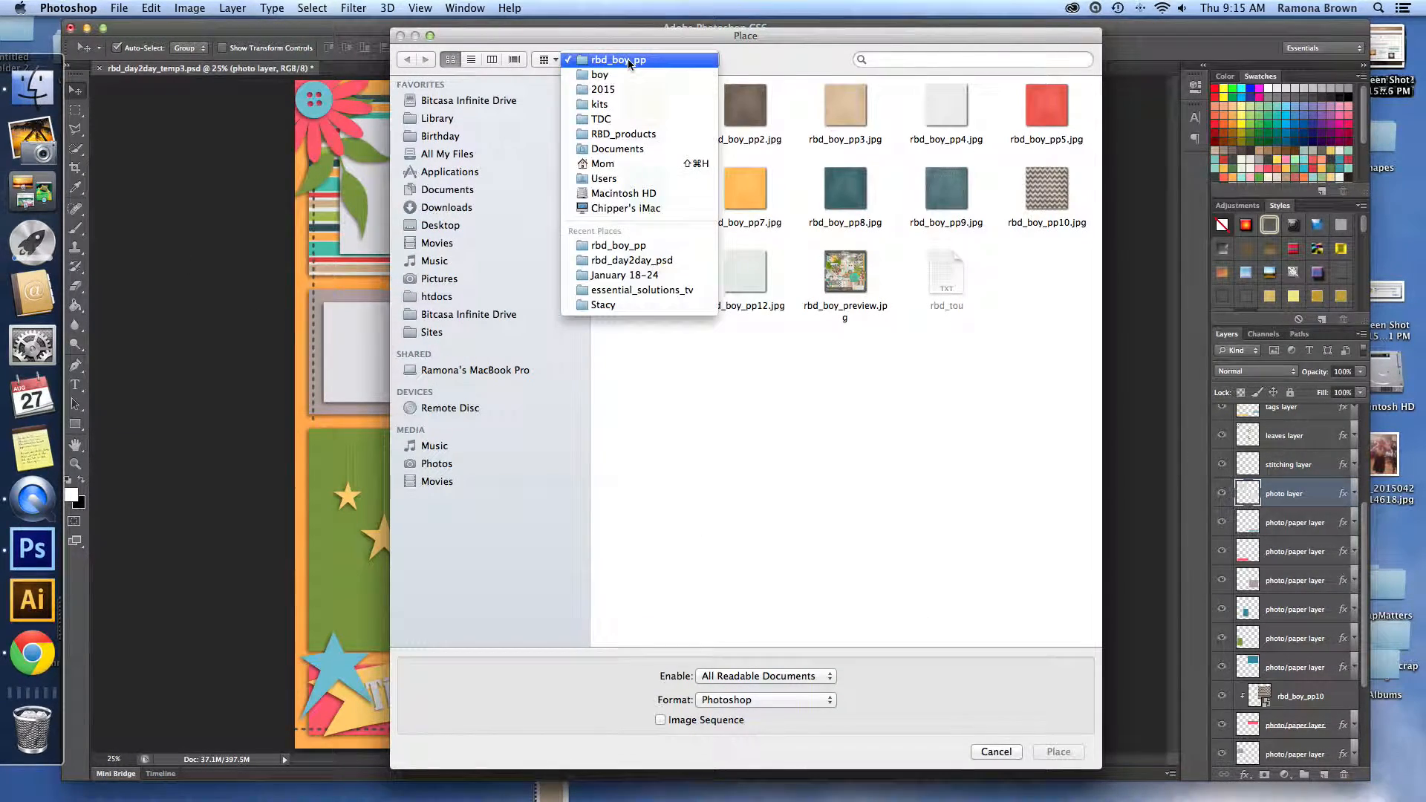
{"action": "left_click", "coordinate": [591, 275]}
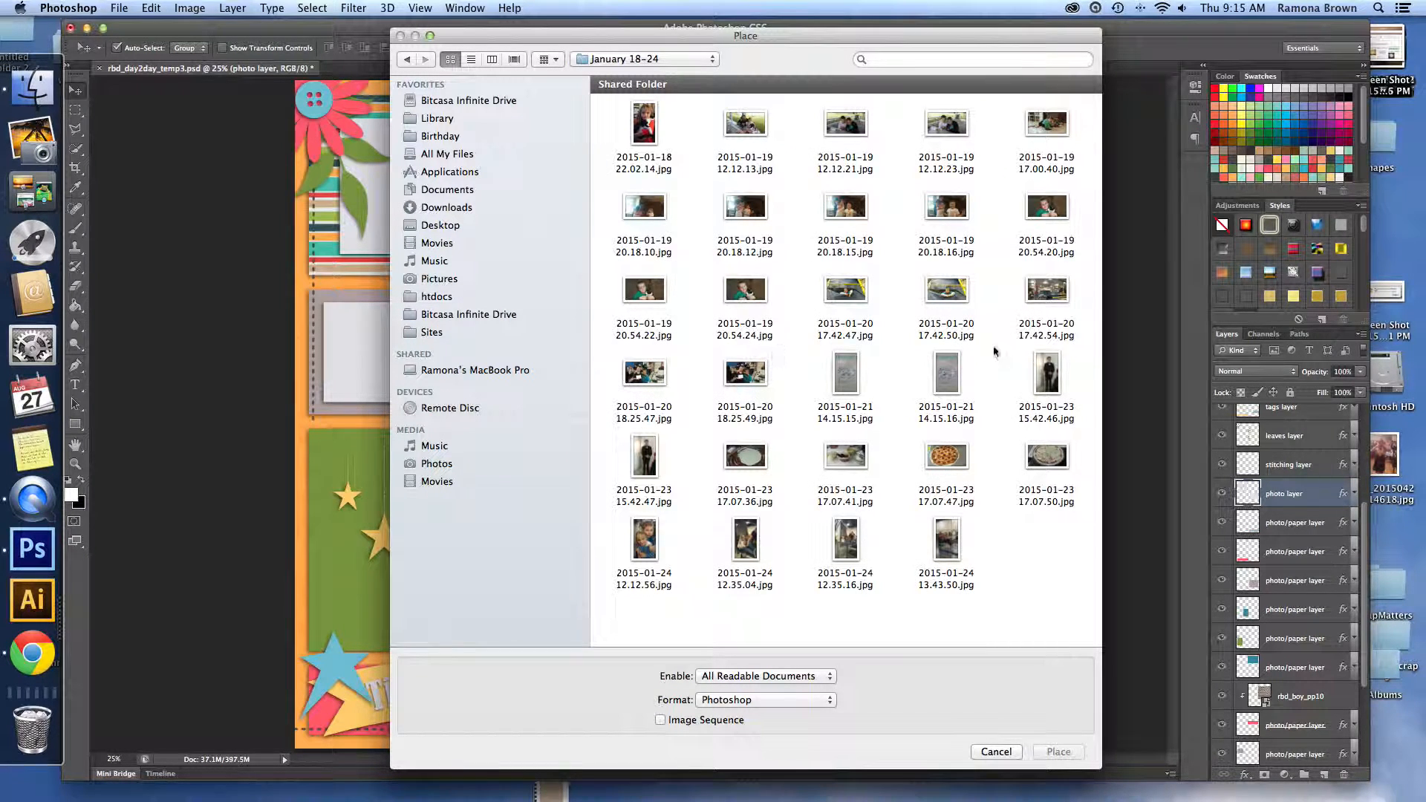
{"action": "left_click", "coordinate": [1054, 210]}
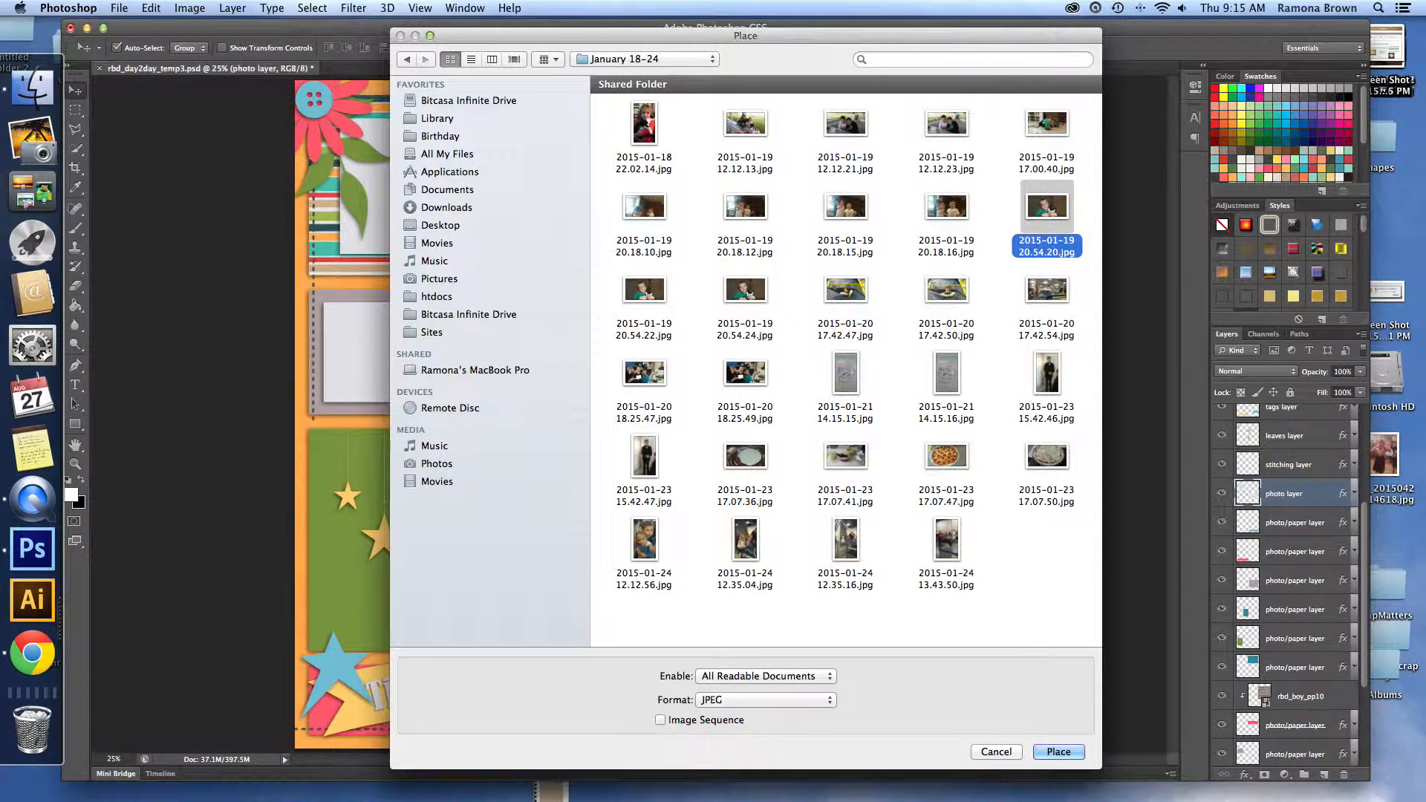
{"action": "left_click", "coordinate": [1058, 752]}
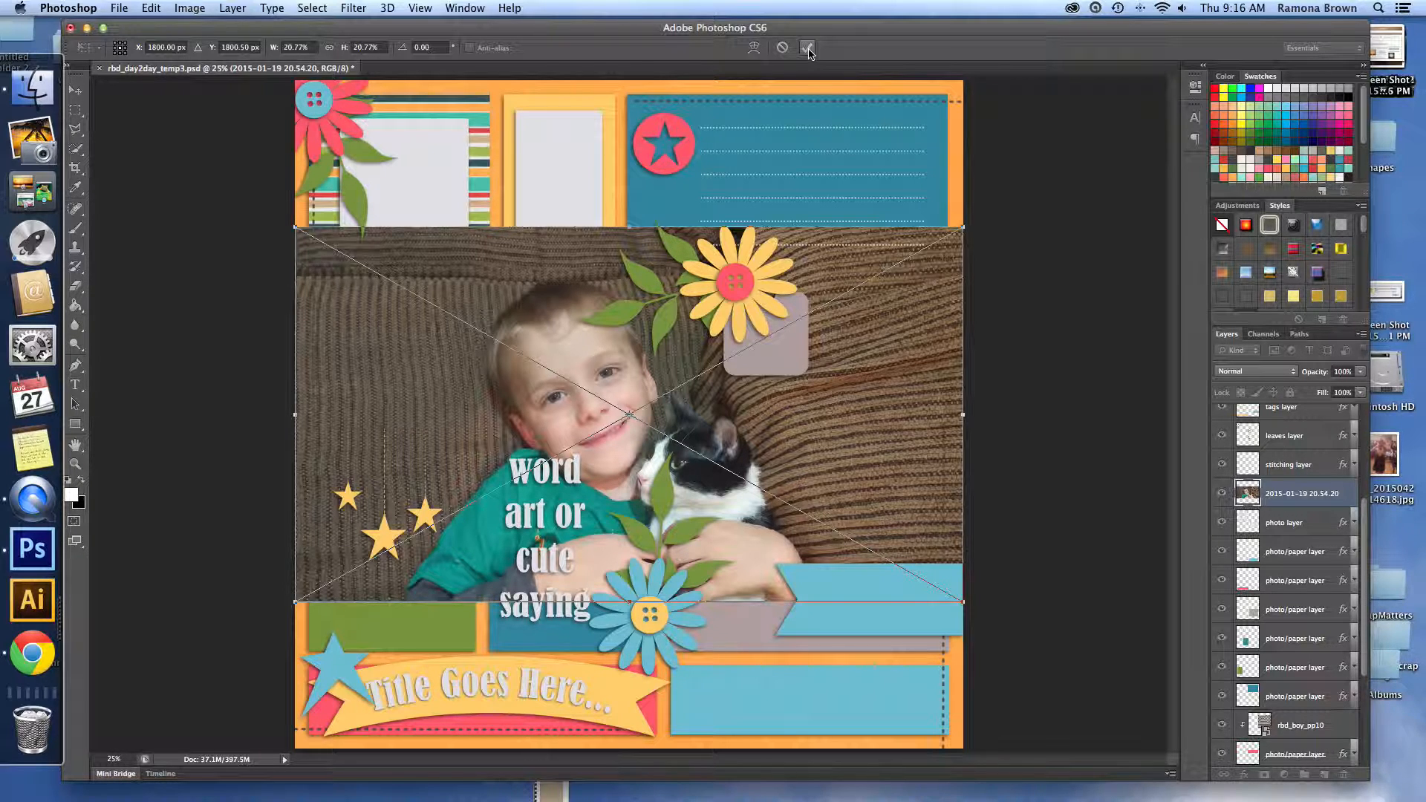
{"action": "left_click", "coordinate": [808, 49]}
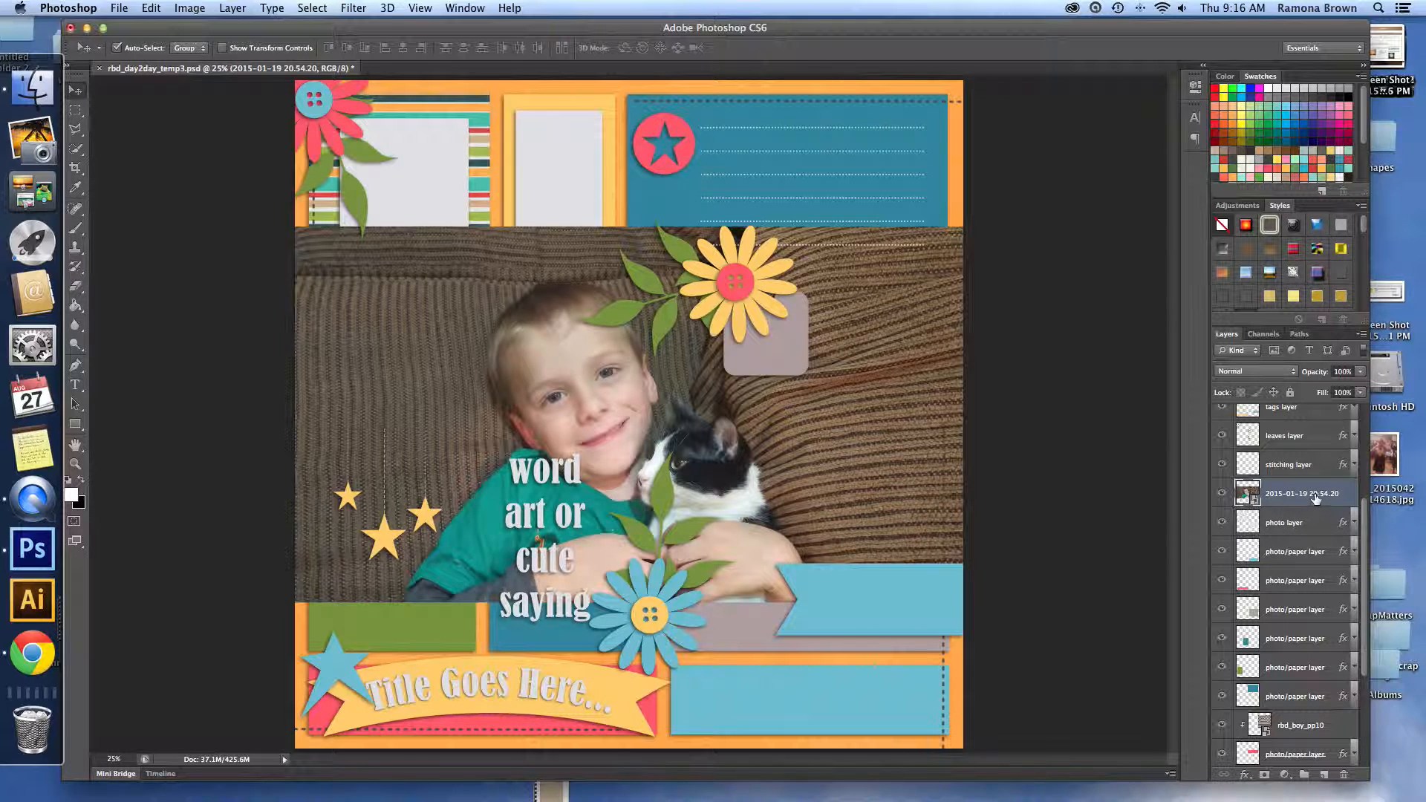
Move the placed photo over the large frame beside the word art block and clip it to the photo layer
{"action": "left_click_drag", "start_coordinate": [867, 385], "coordinate": [1040, 457]}
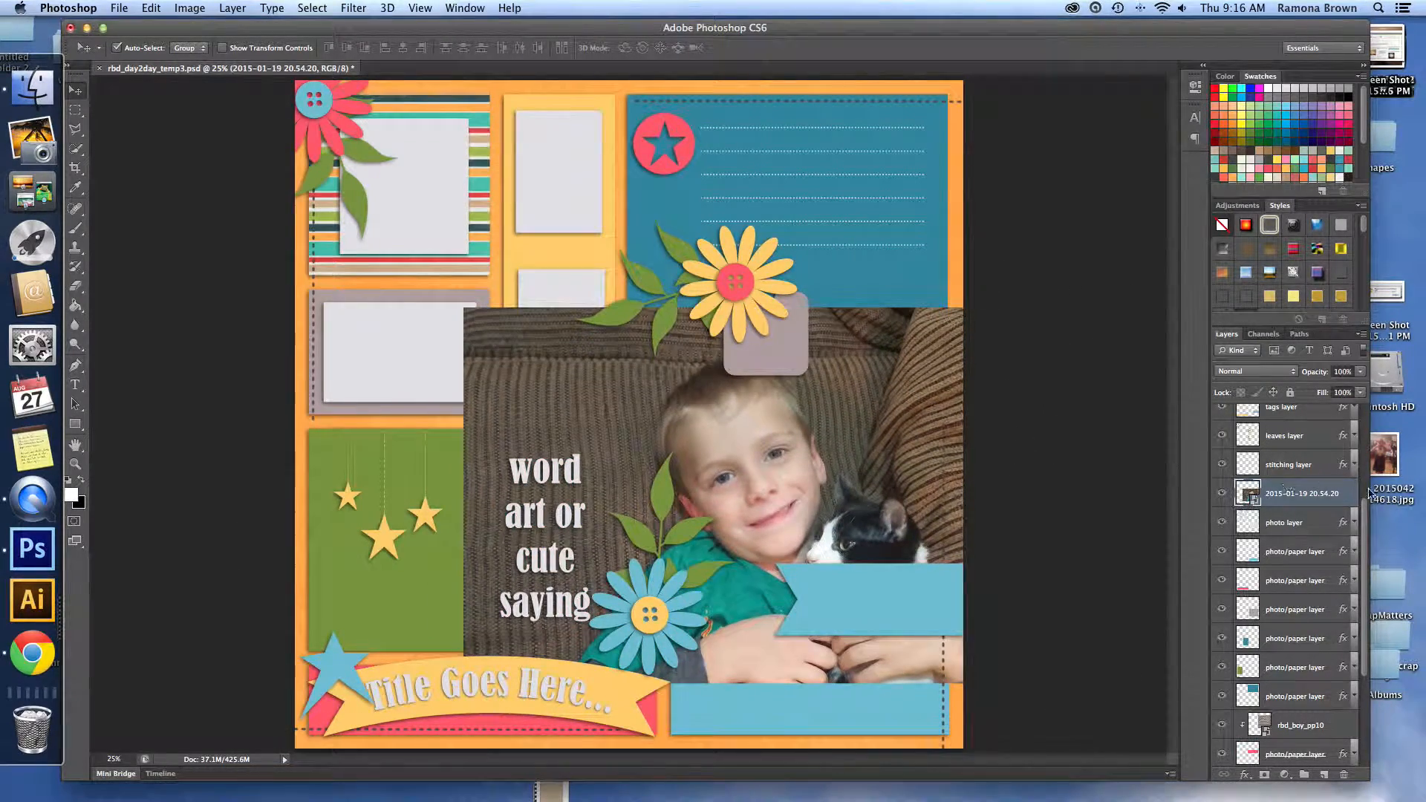
{"action": "right_click", "coordinate": [1350, 496]}
{"action": "left_click", "coordinate": [1190, 488]}
{"action": "left_click_drag", "start_coordinate": [788, 470], "coordinate": [809, 492]}
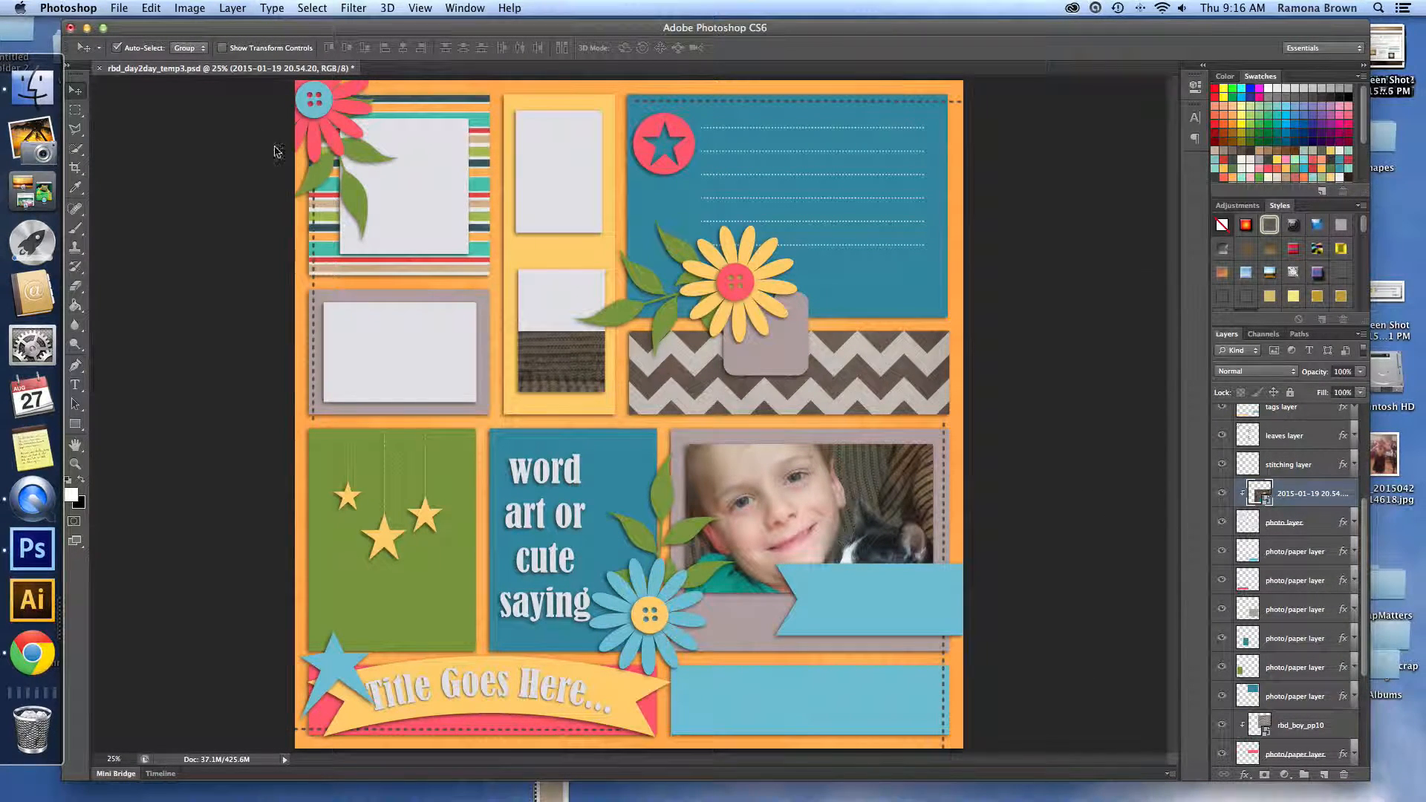
Show the transform controls and scale the clipped photo to about 10.7%, positioning the boy and cat inside the large frame
{"action": "left_click", "coordinate": [223, 49]}
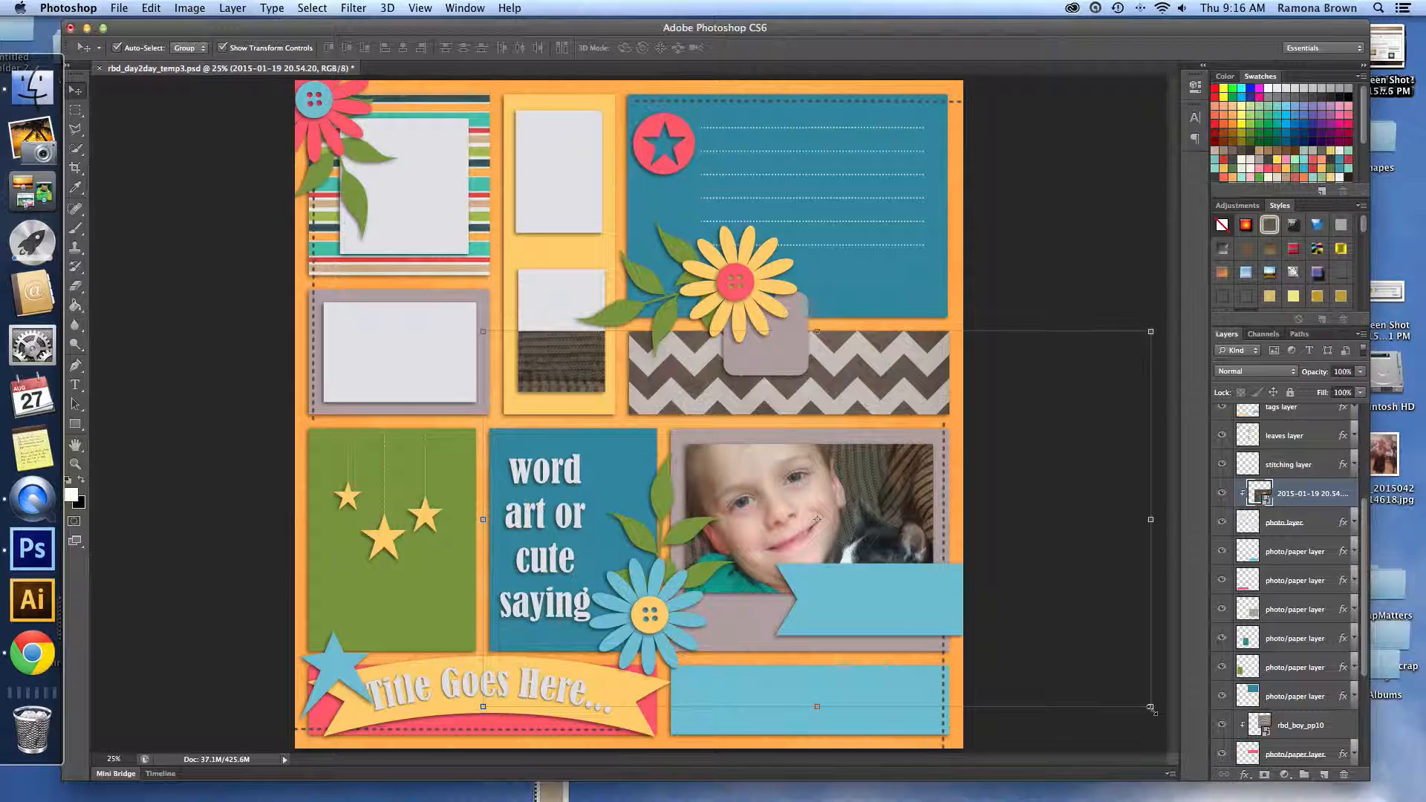
{"action": "left_click_drag", "start_coordinate": [1150, 708], "coordinate": [1075, 650]}
{"action": "left_click_drag", "start_coordinate": [489, 665], "coordinate": [544, 635]}
{"action": "left_click_drag", "start_coordinate": [540, 332], "coordinate": [589, 360]}
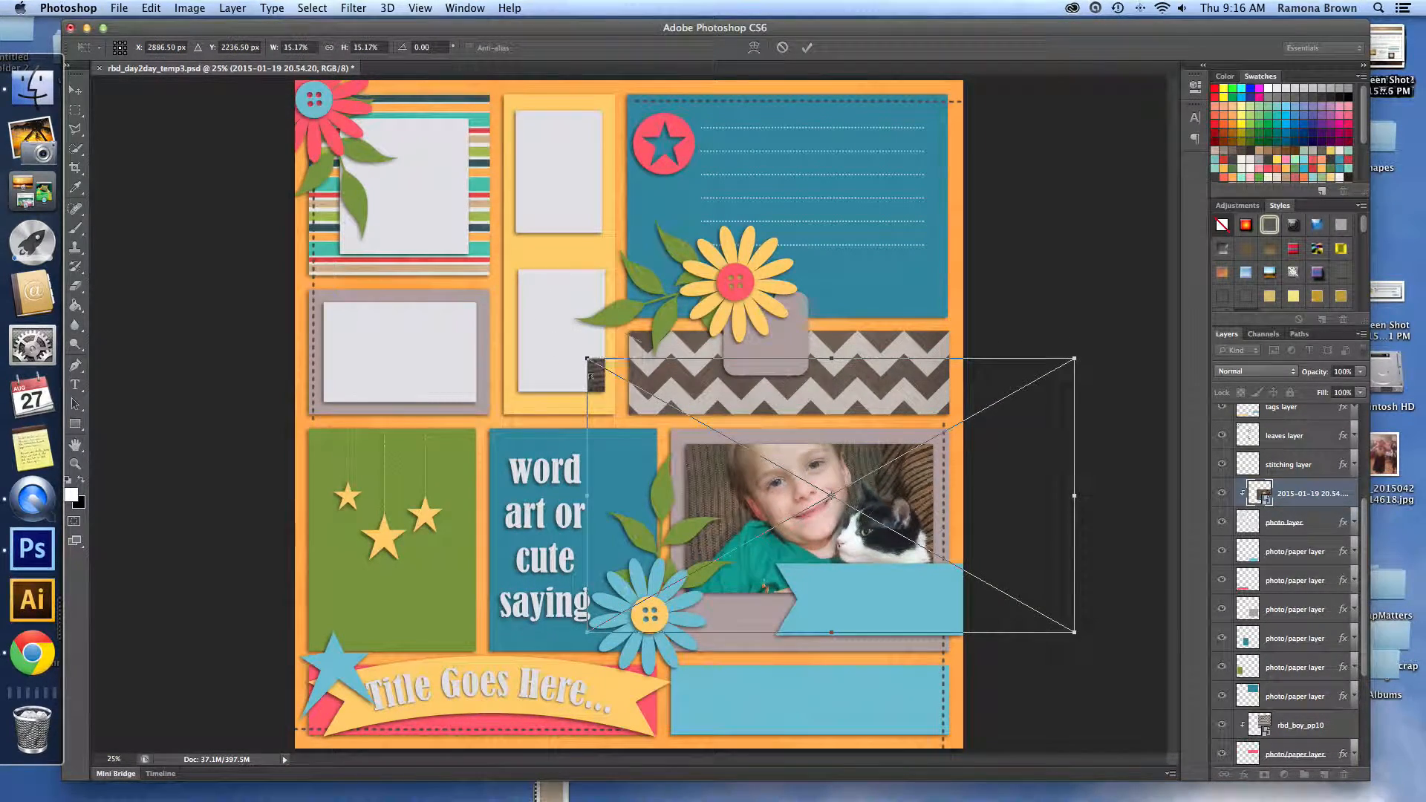
{"action": "left_click_drag", "start_coordinate": [1074, 362], "coordinate": [1004, 431]}
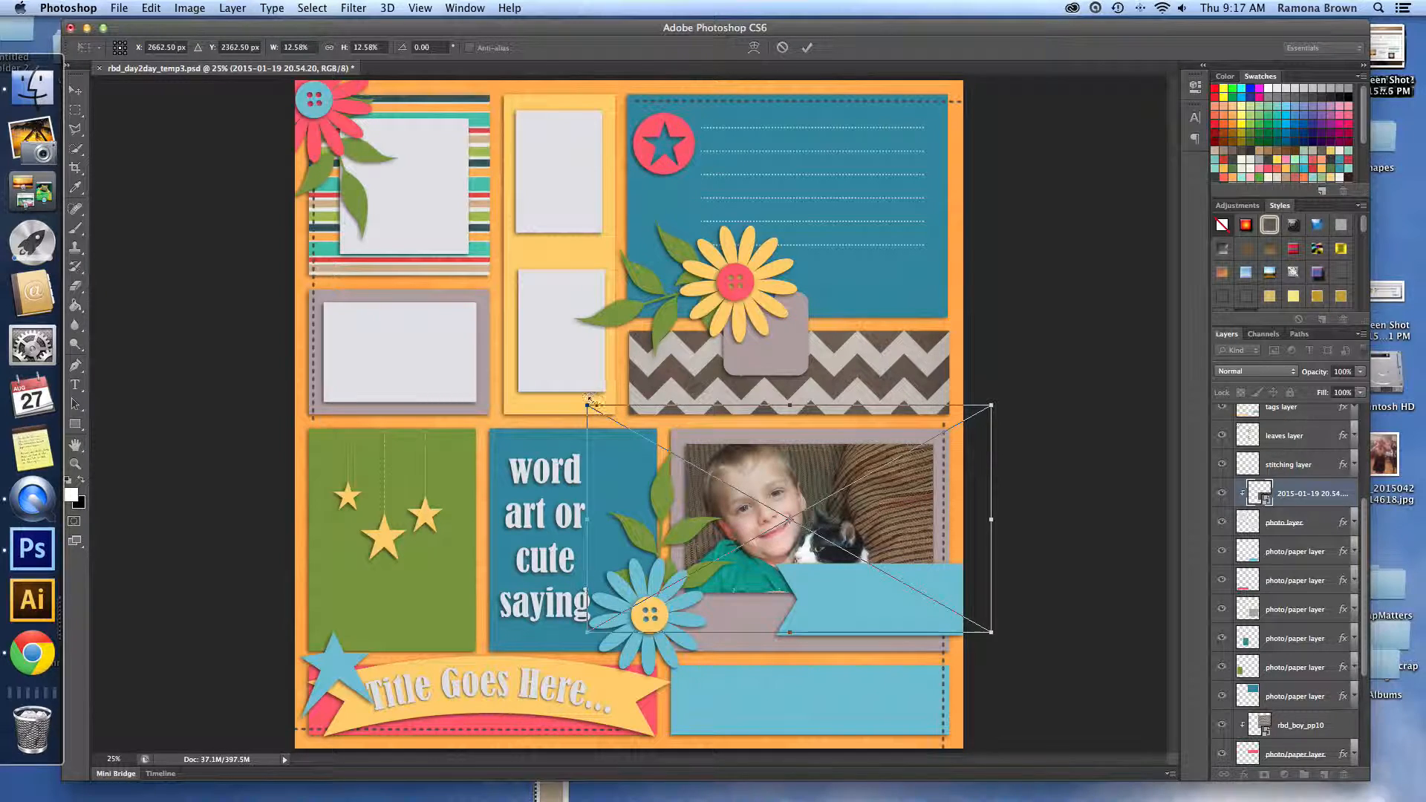
{"action": "left_click_drag", "start_coordinate": [588, 406], "coordinate": [611, 419]}
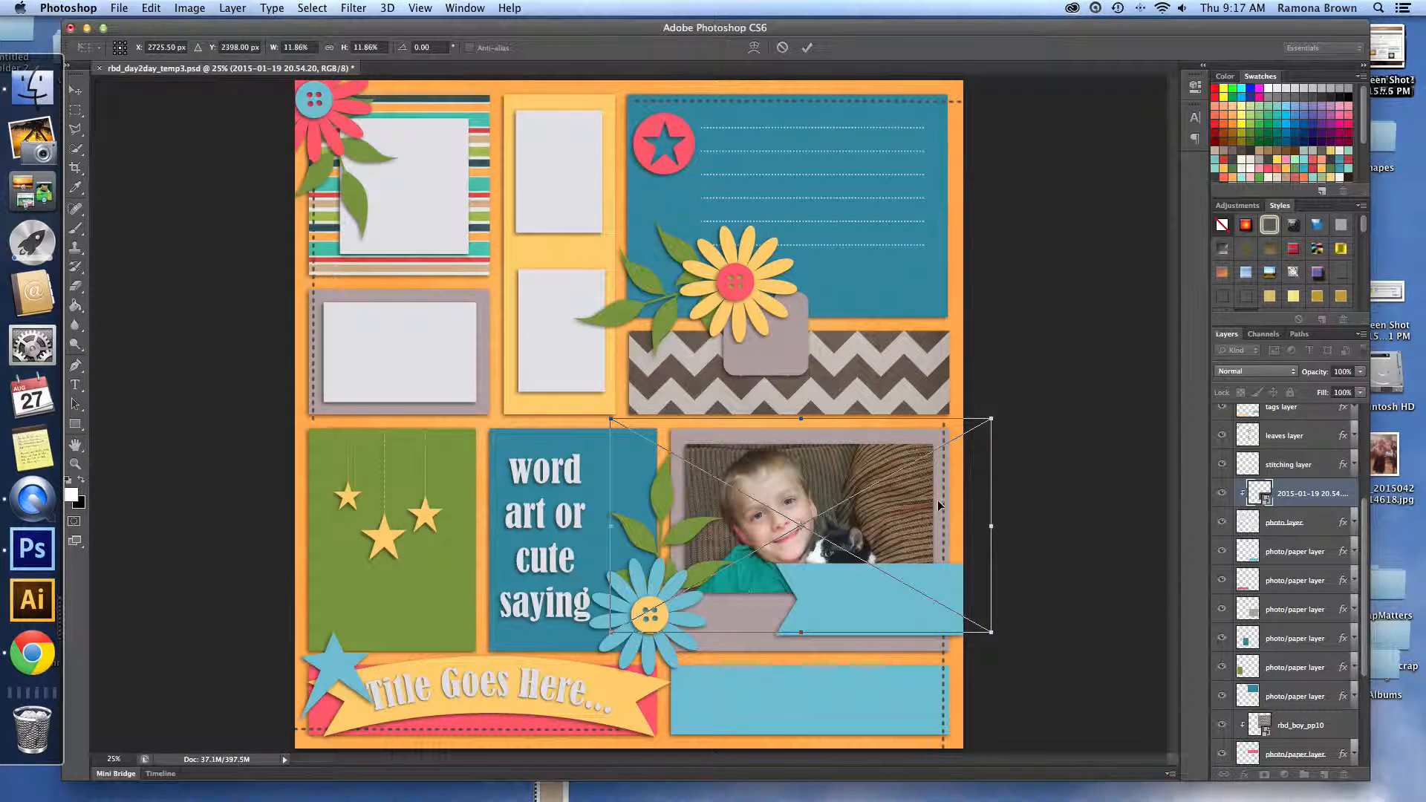
{"action": "left_click_drag", "start_coordinate": [992, 631], "coordinate": [958, 598]}
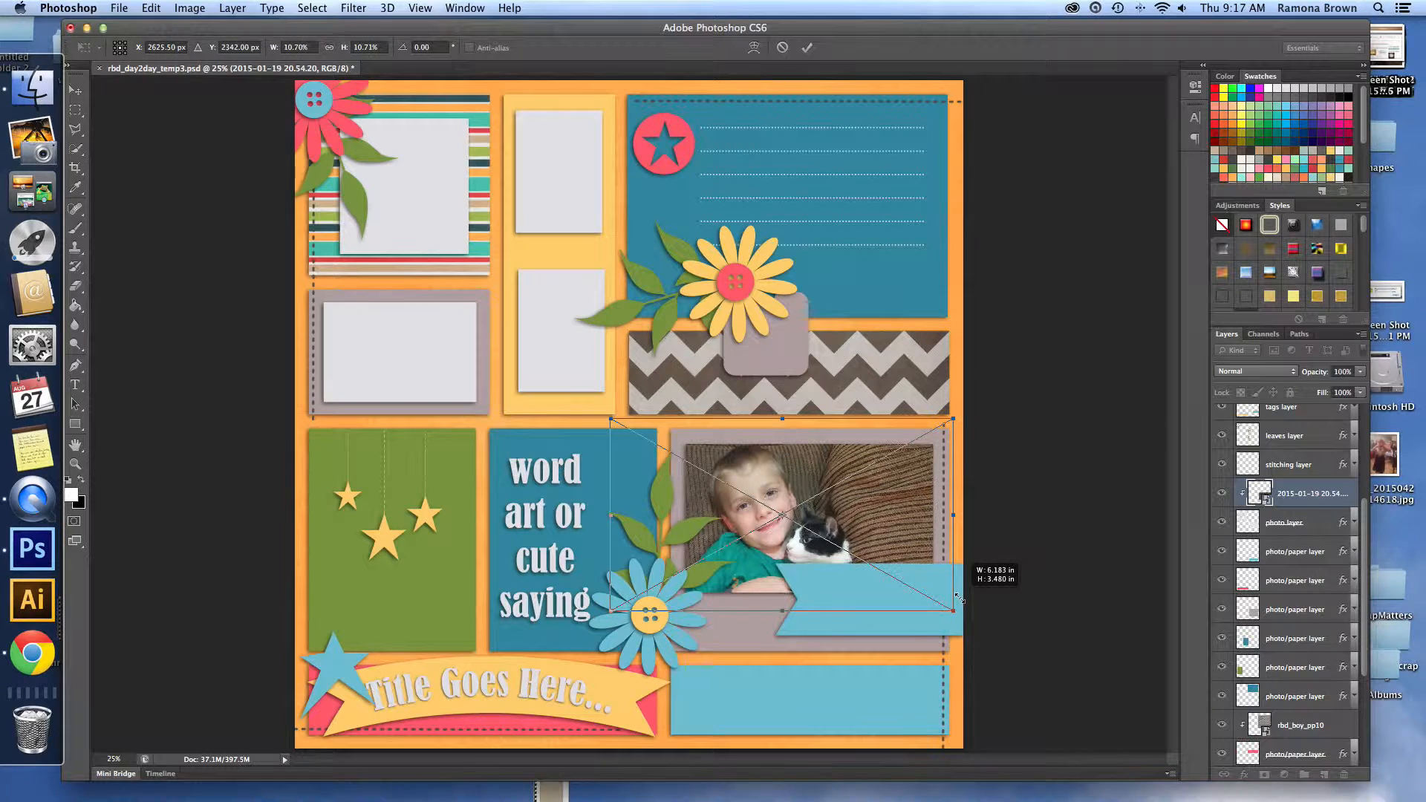
{"action": "left_click", "coordinate": [807, 47]}
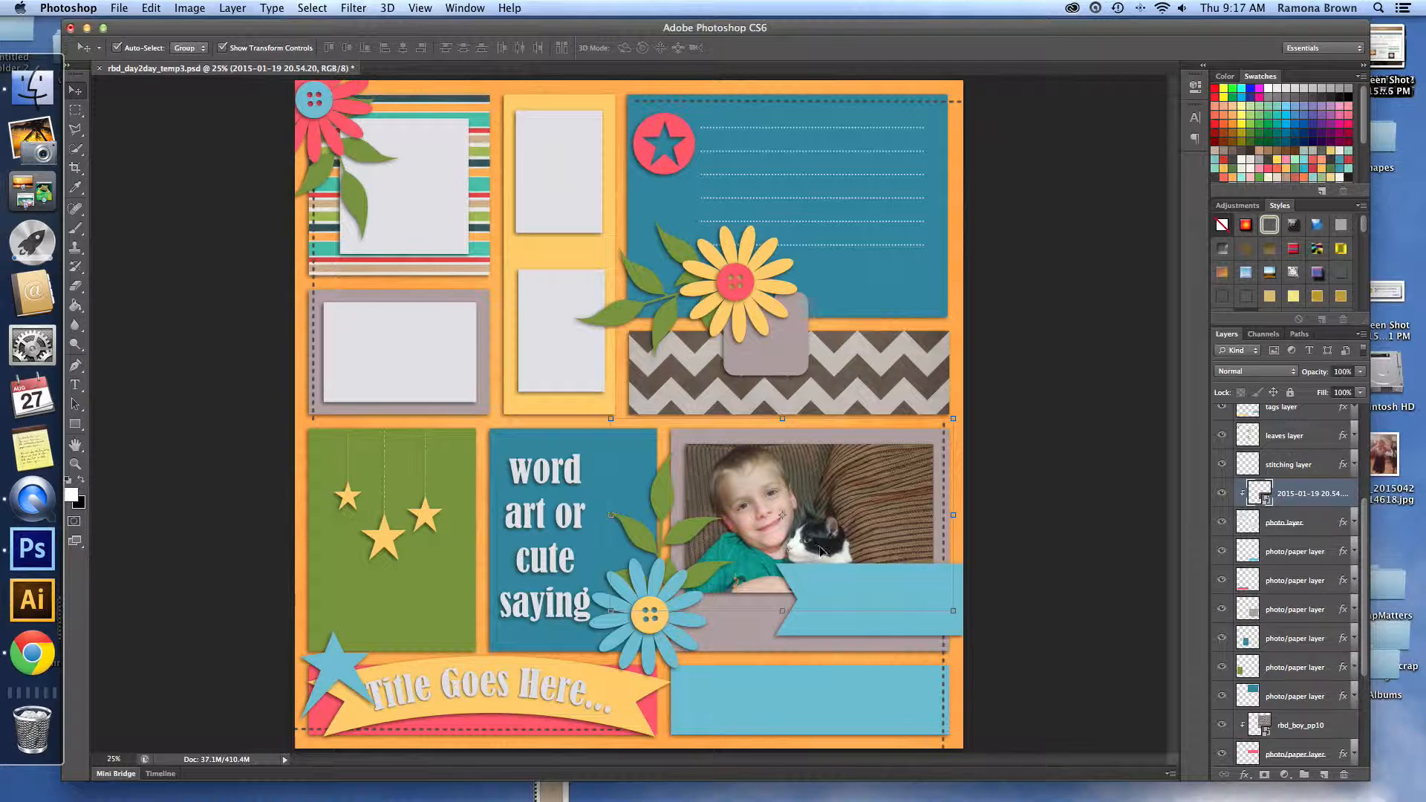
{"action": "left_click_drag", "start_coordinate": [856, 545], "coordinate": [849, 519]}
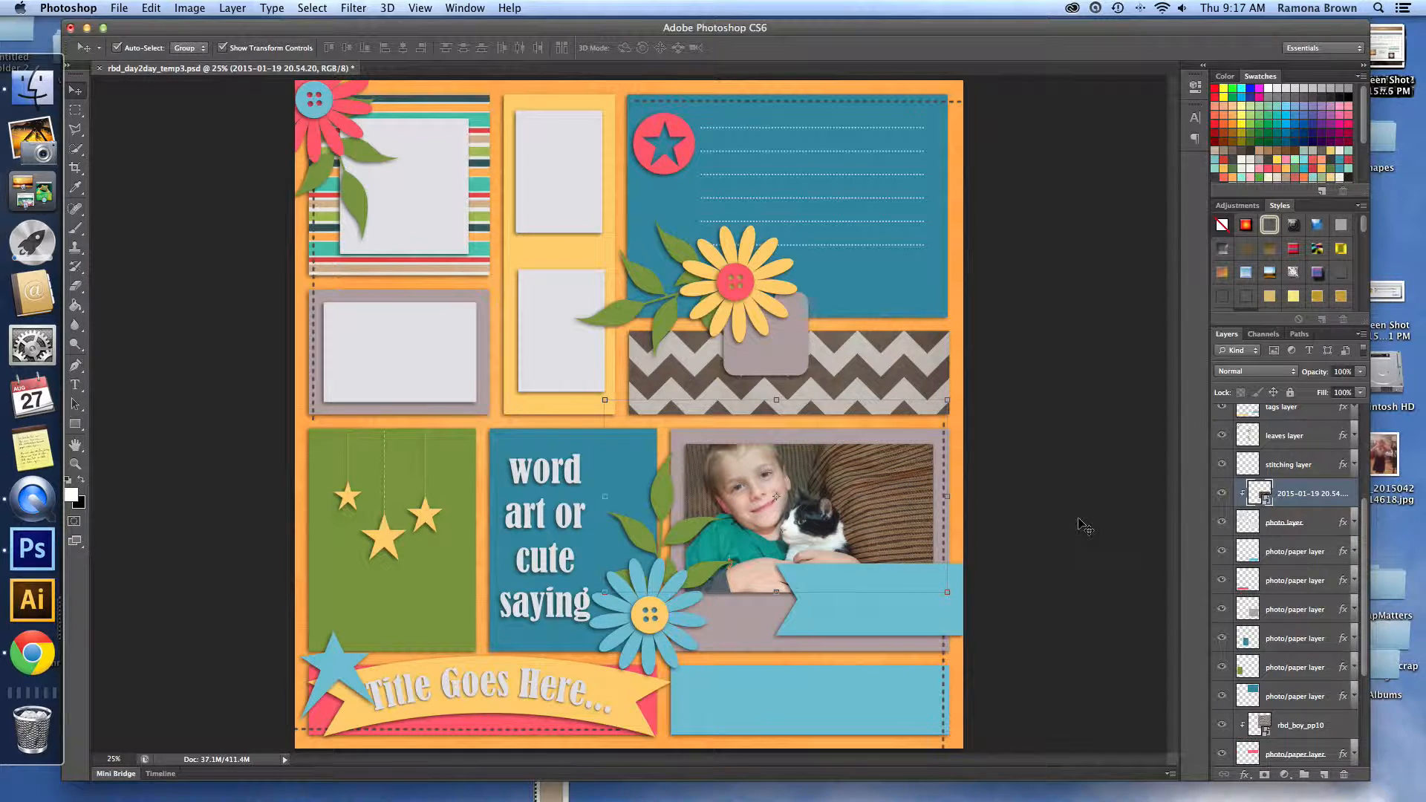
Select the leaves layer and browse to the boy kit's rbd_boy_ep folder for placing an element
{"action": "left_click", "coordinate": [1321, 465]}
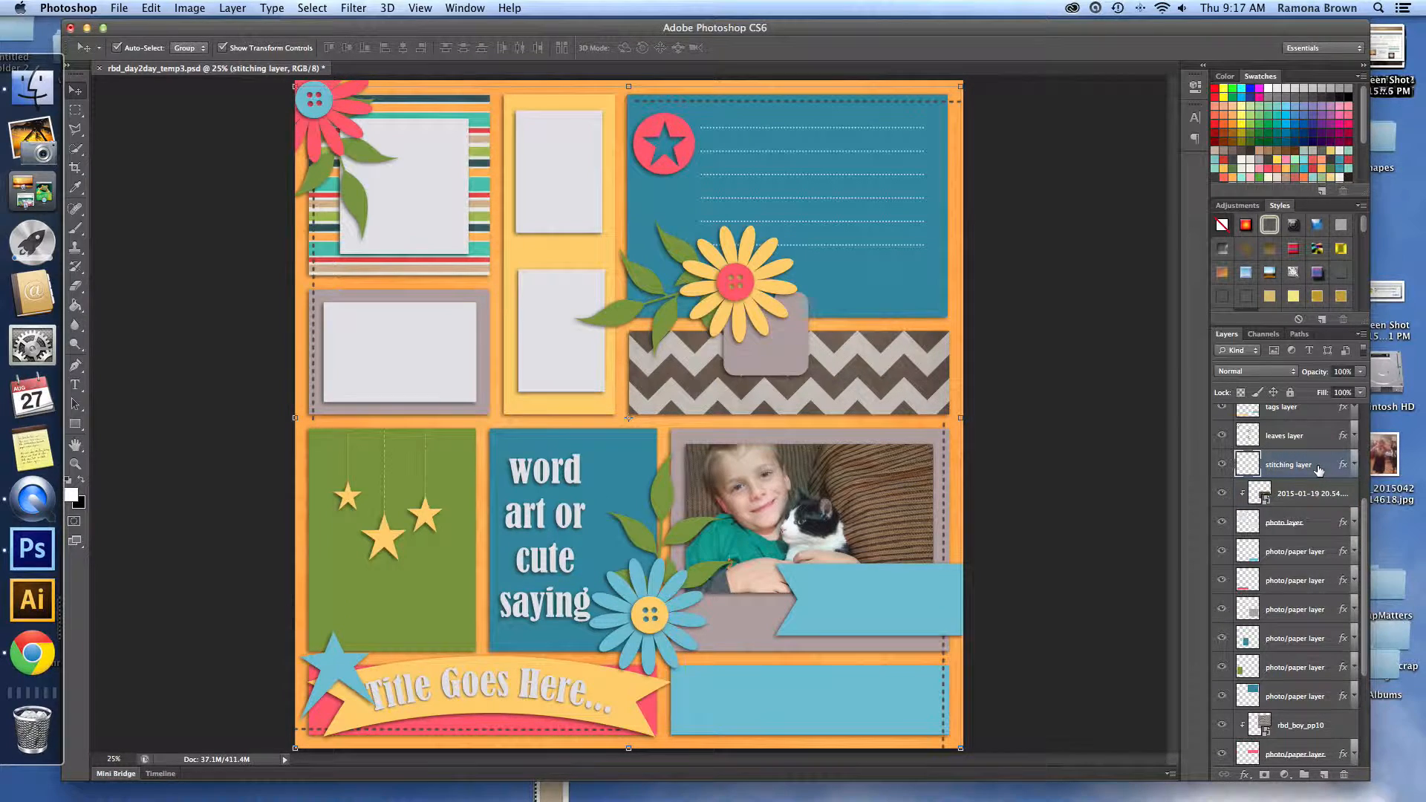
{"action": "scroll", "coordinate": [1318, 469], "scroll_direction": "up", "scroll_amount": 5}
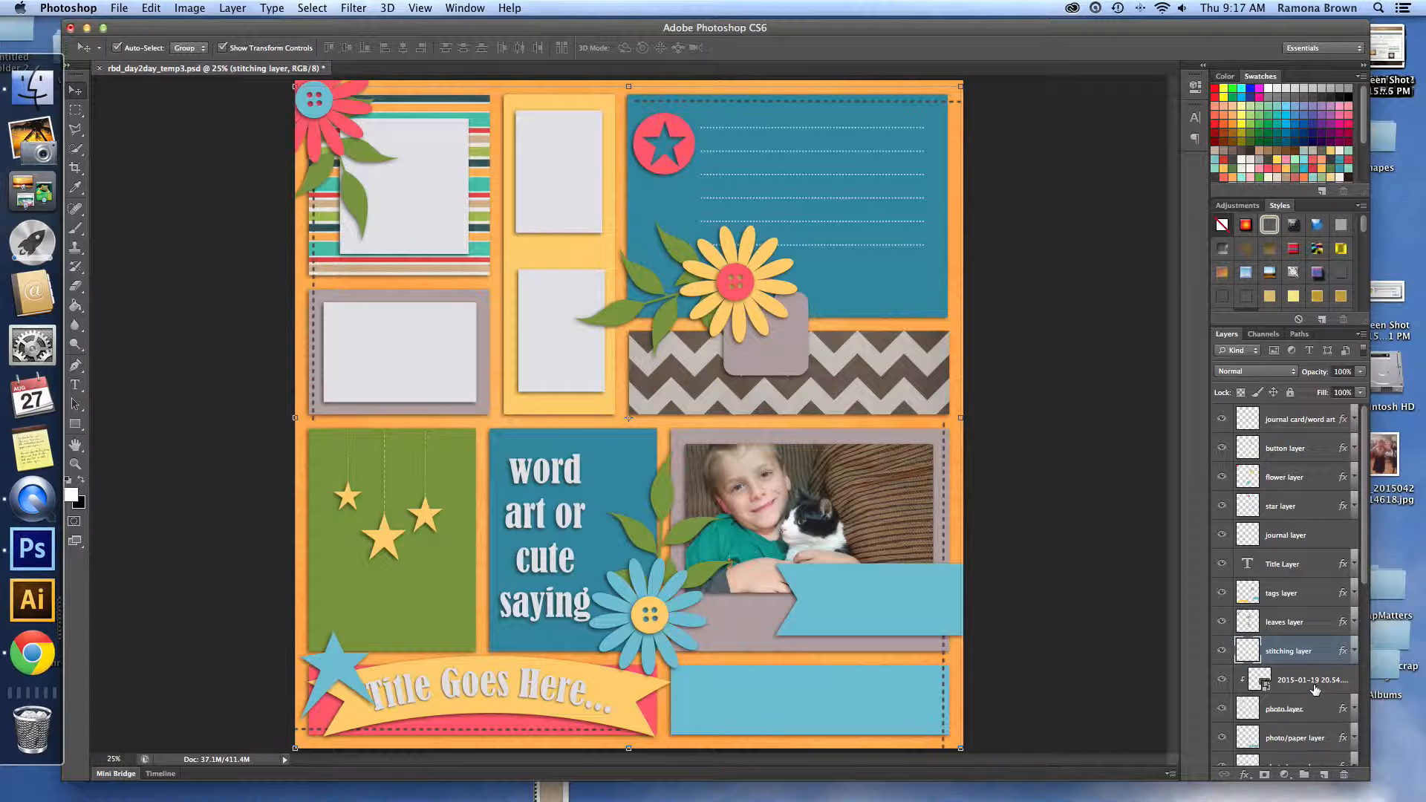
{"action": "left_click", "coordinate": [1317, 619]}
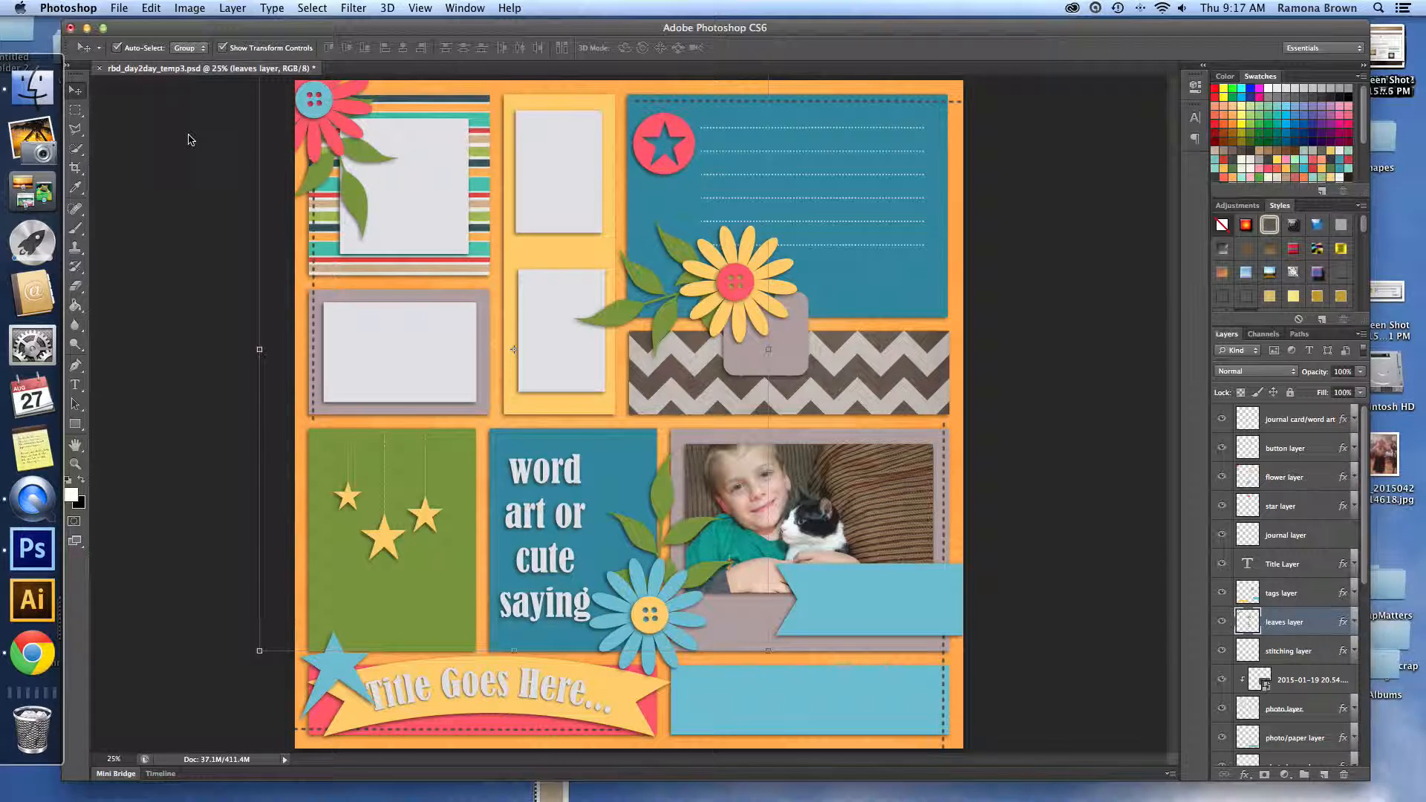
{"action": "left_click", "coordinate": [119, 8]}
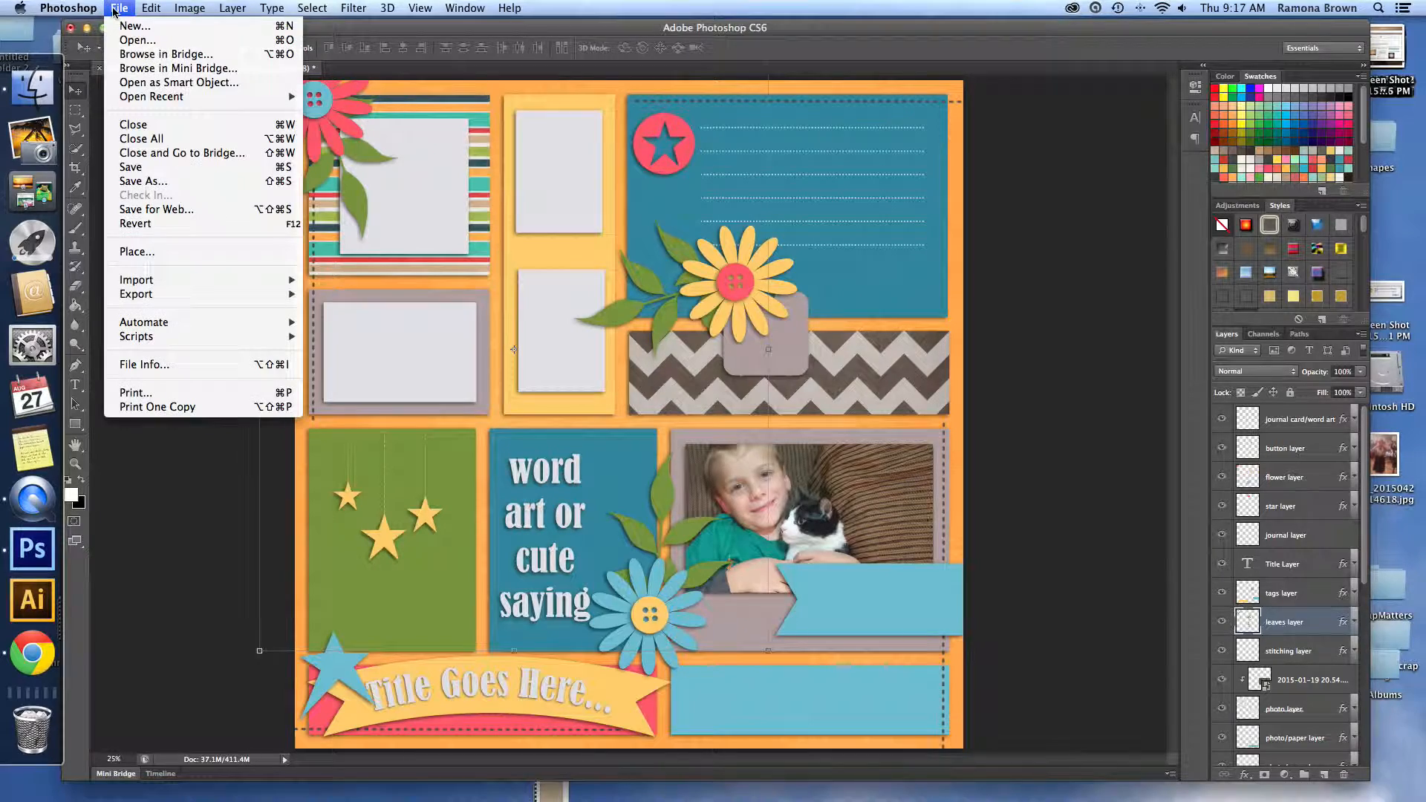
{"action": "left_click", "coordinate": [151, 252]}
{"action": "left_click", "coordinate": [603, 63]}
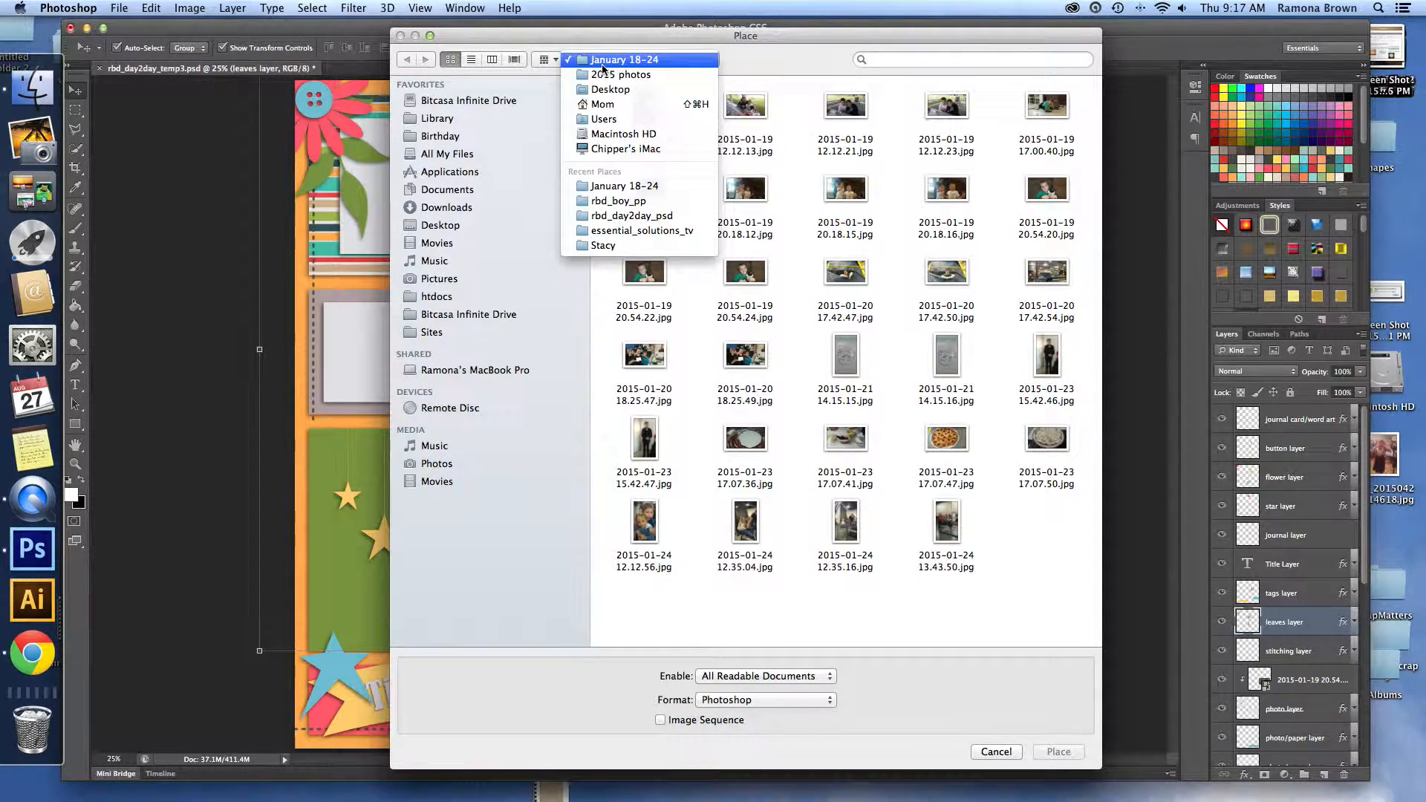
{"action": "left_click", "coordinate": [613, 202]}
{"action": "left_click", "coordinate": [594, 59]}
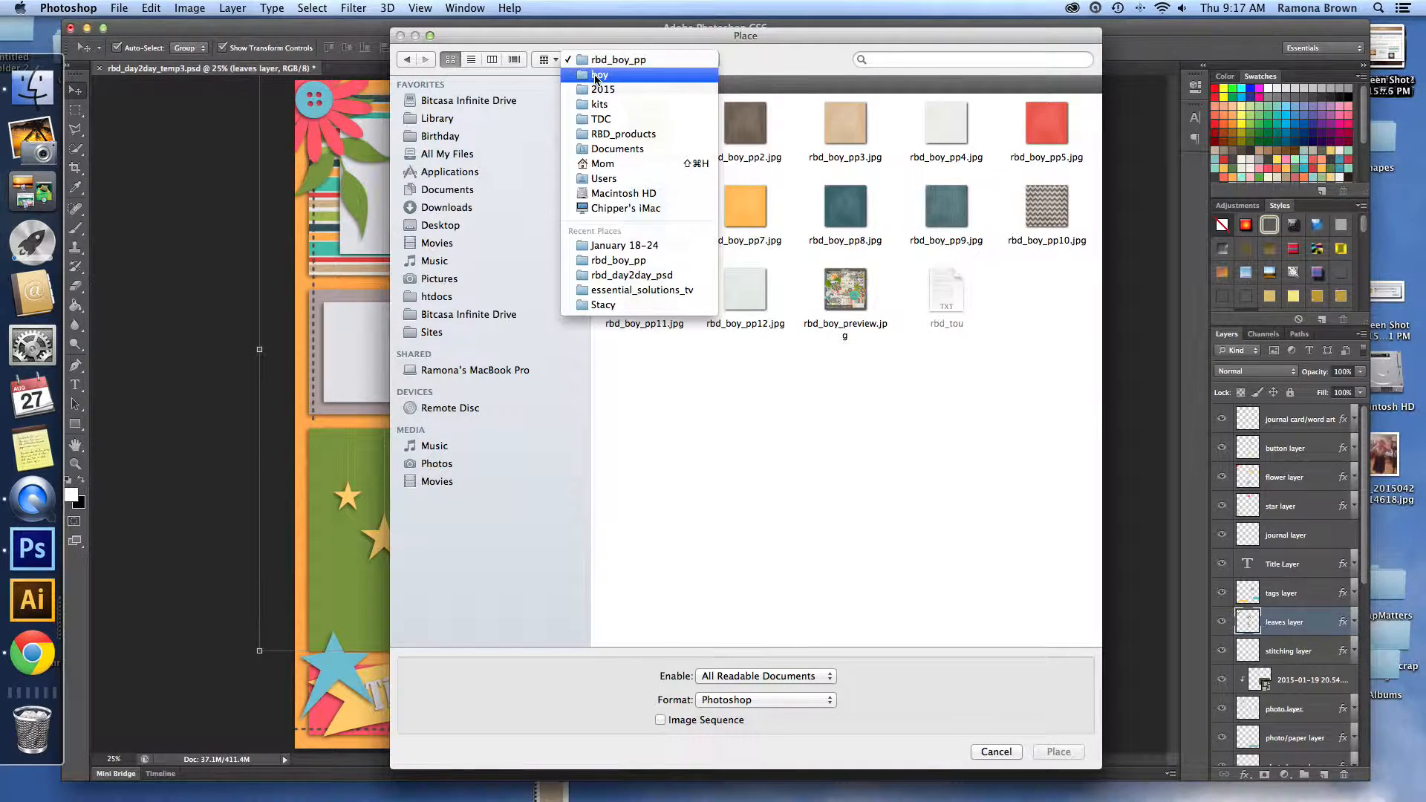
{"action": "left_click", "coordinate": [591, 77]}
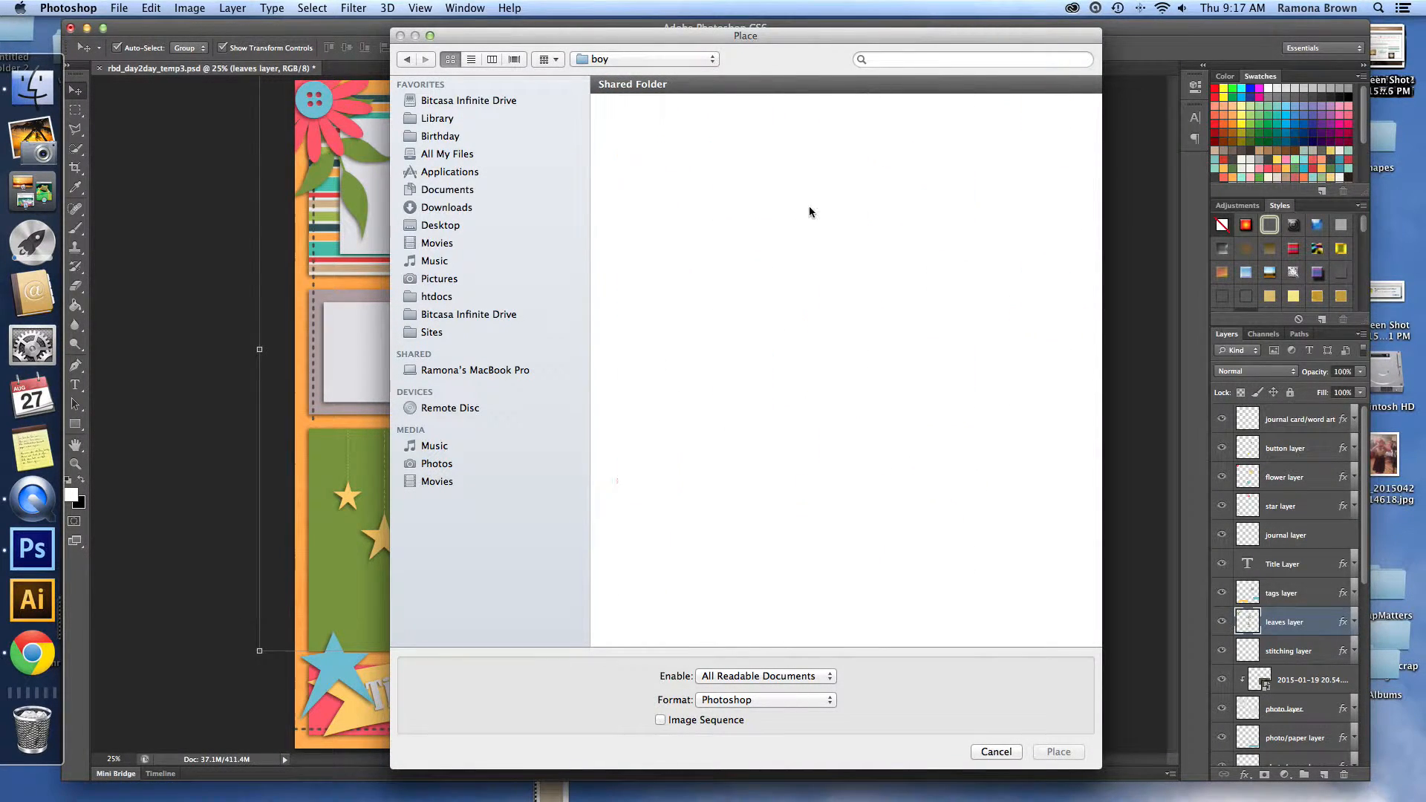
{"action": "double_click", "coordinate": [637, 311]}
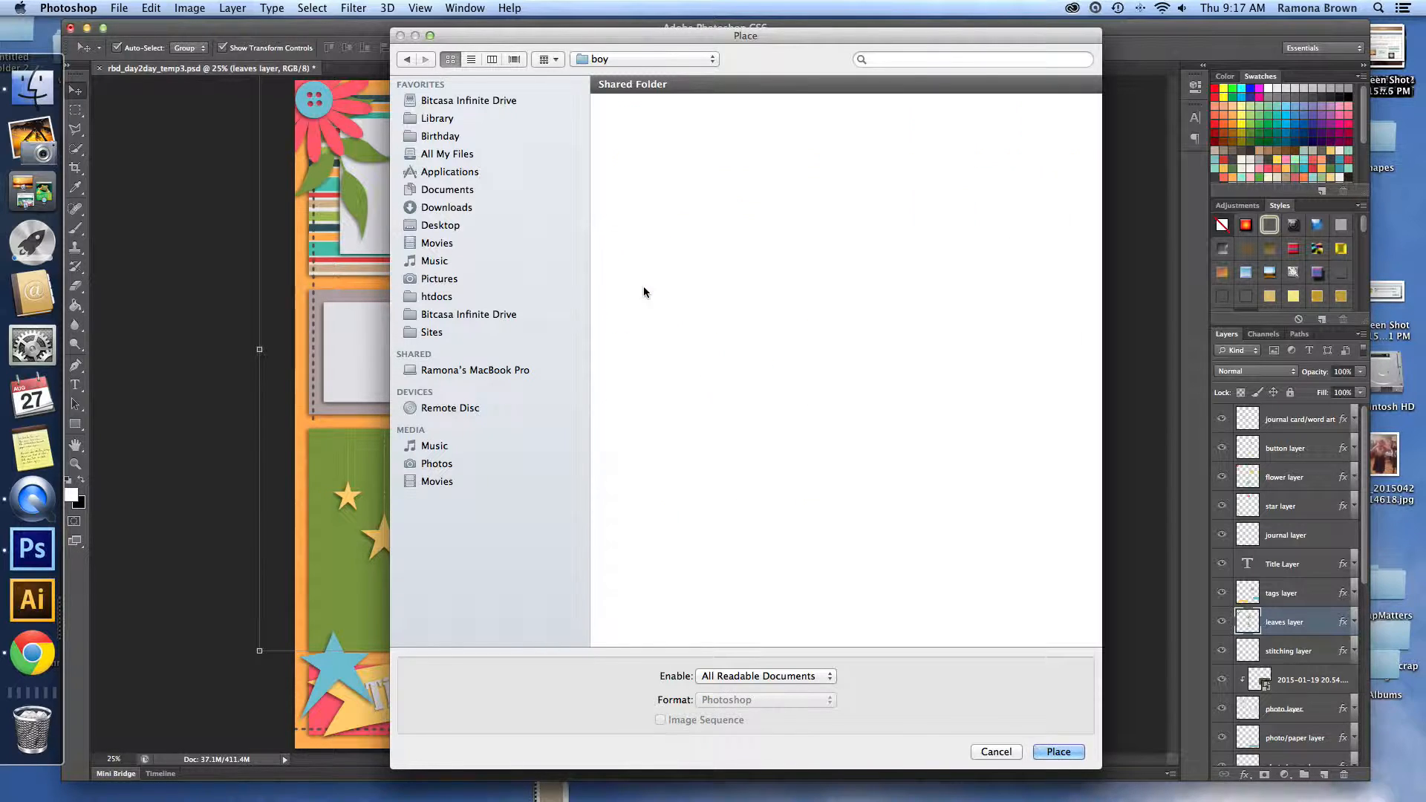
Place the leaf element rbd_boy_leaves1.png directly above the leaves layer
{"action": "scroll", "coordinate": [830, 314], "scroll_direction": "down", "scroll_amount": 2}
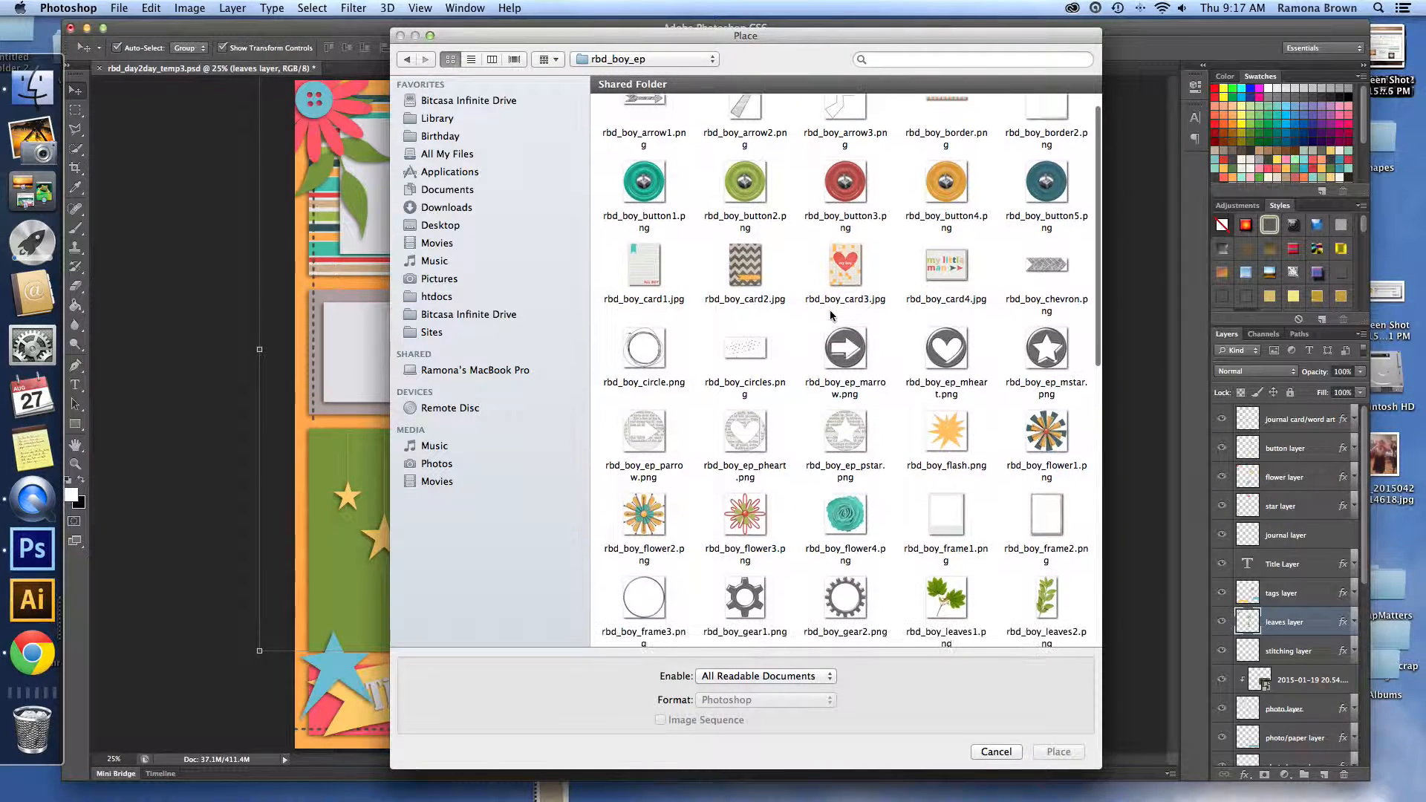
{"action": "scroll", "coordinate": [830, 313], "scroll_direction": "down", "scroll_amount": 1}
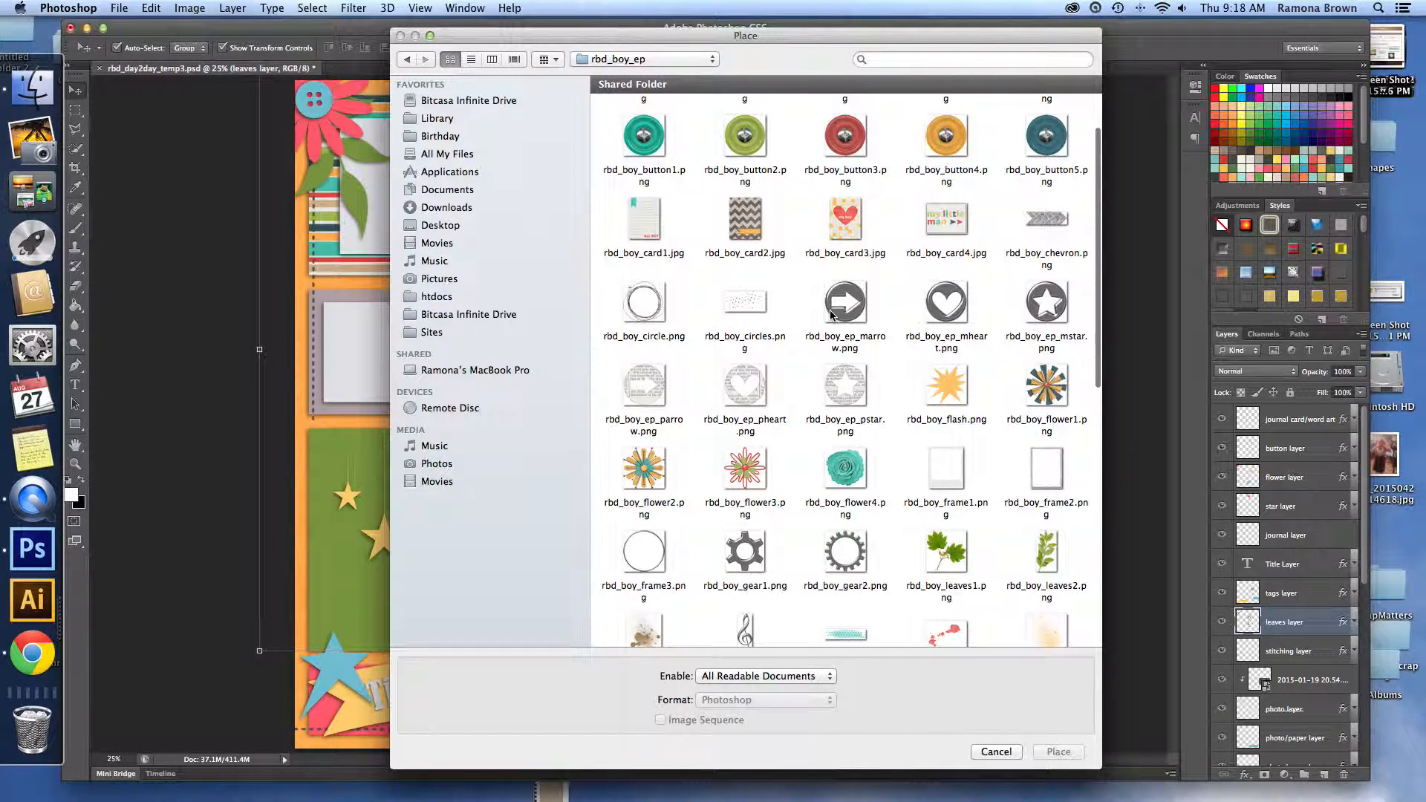
{"action": "scroll", "coordinate": [832, 315], "scroll_direction": "down", "scroll_amount": 3}
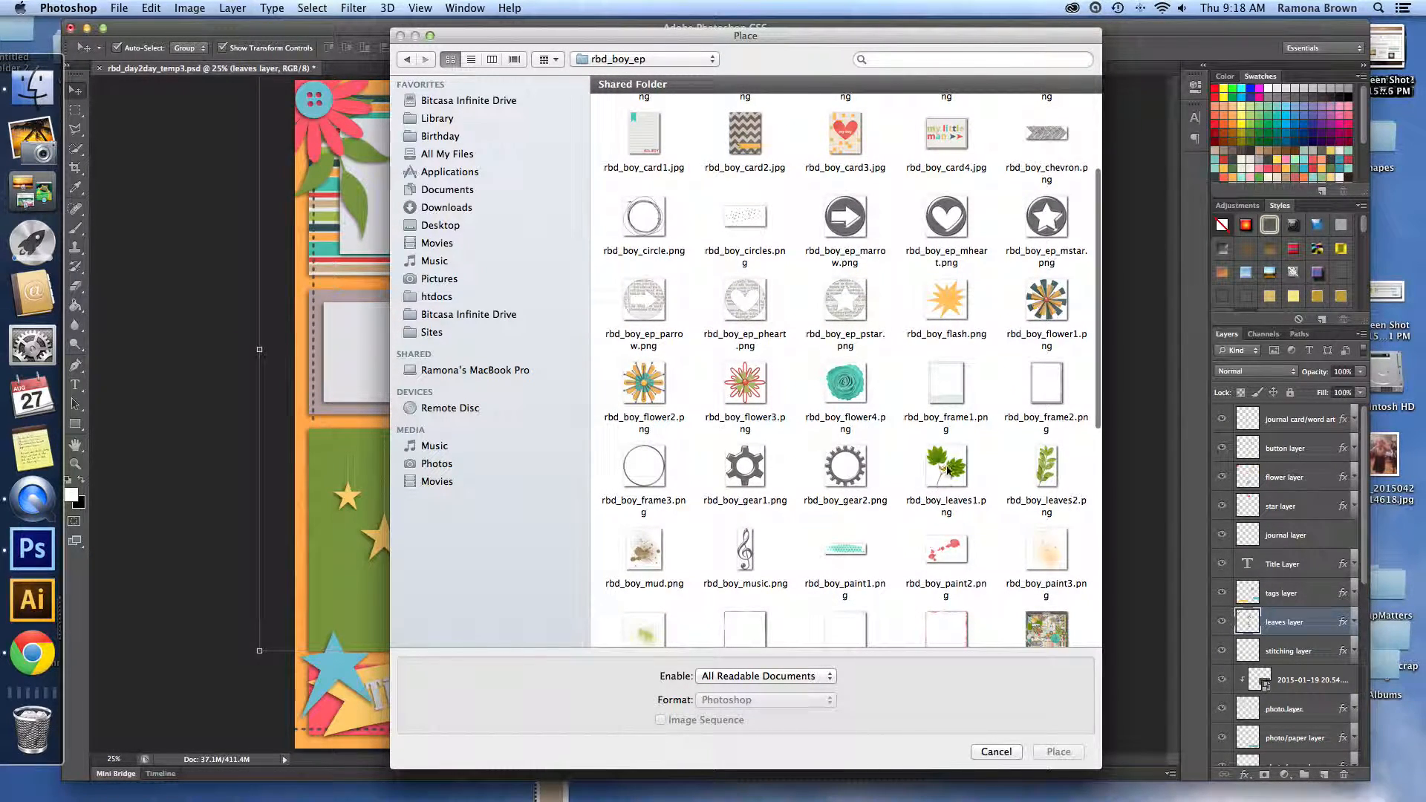
{"action": "left_click", "coordinate": [948, 469]}
{"action": "left_click", "coordinate": [1058, 752]}
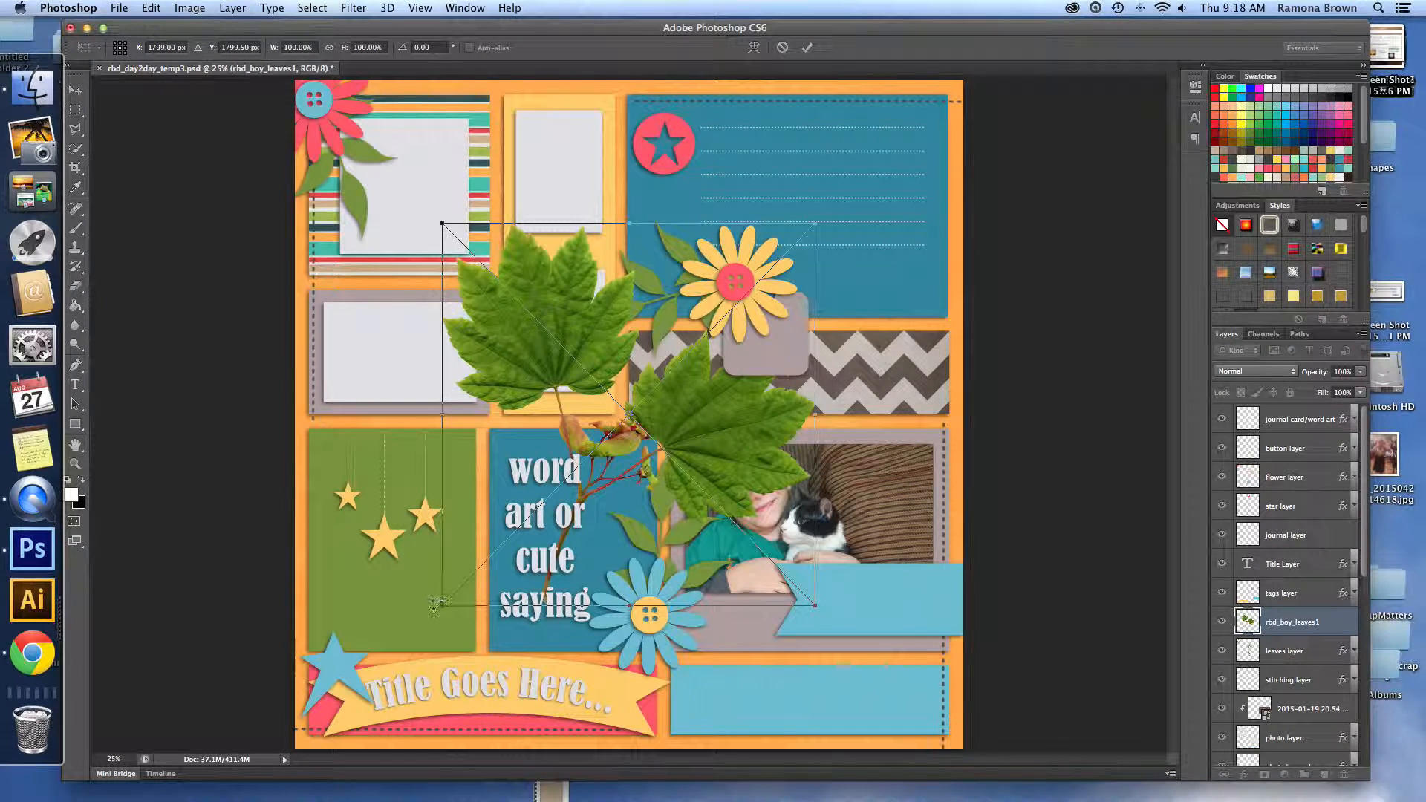
Scale the placed leaves to about 58%, rotate them about -117 degrees and position them beneath the yellow flower
{"action": "left_click_drag", "start_coordinate": [437, 602], "coordinate": [599, 475]}
{"action": "left_click_drag", "start_coordinate": [839, 214], "coordinate": [673, 318]}
{"action": "left_click_drag", "start_coordinate": [684, 319], "coordinate": [652, 475]}
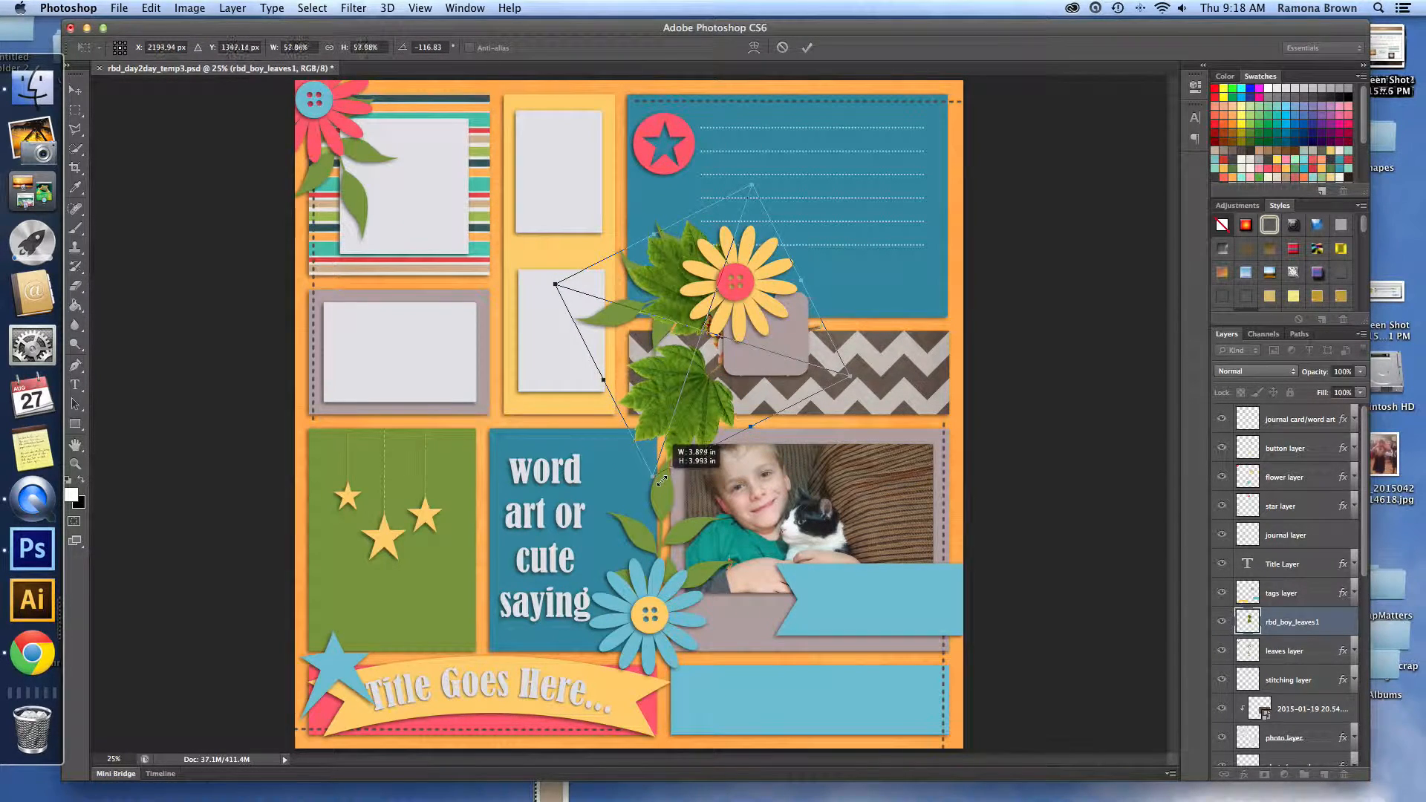
{"action": "left_click", "coordinate": [806, 47]}
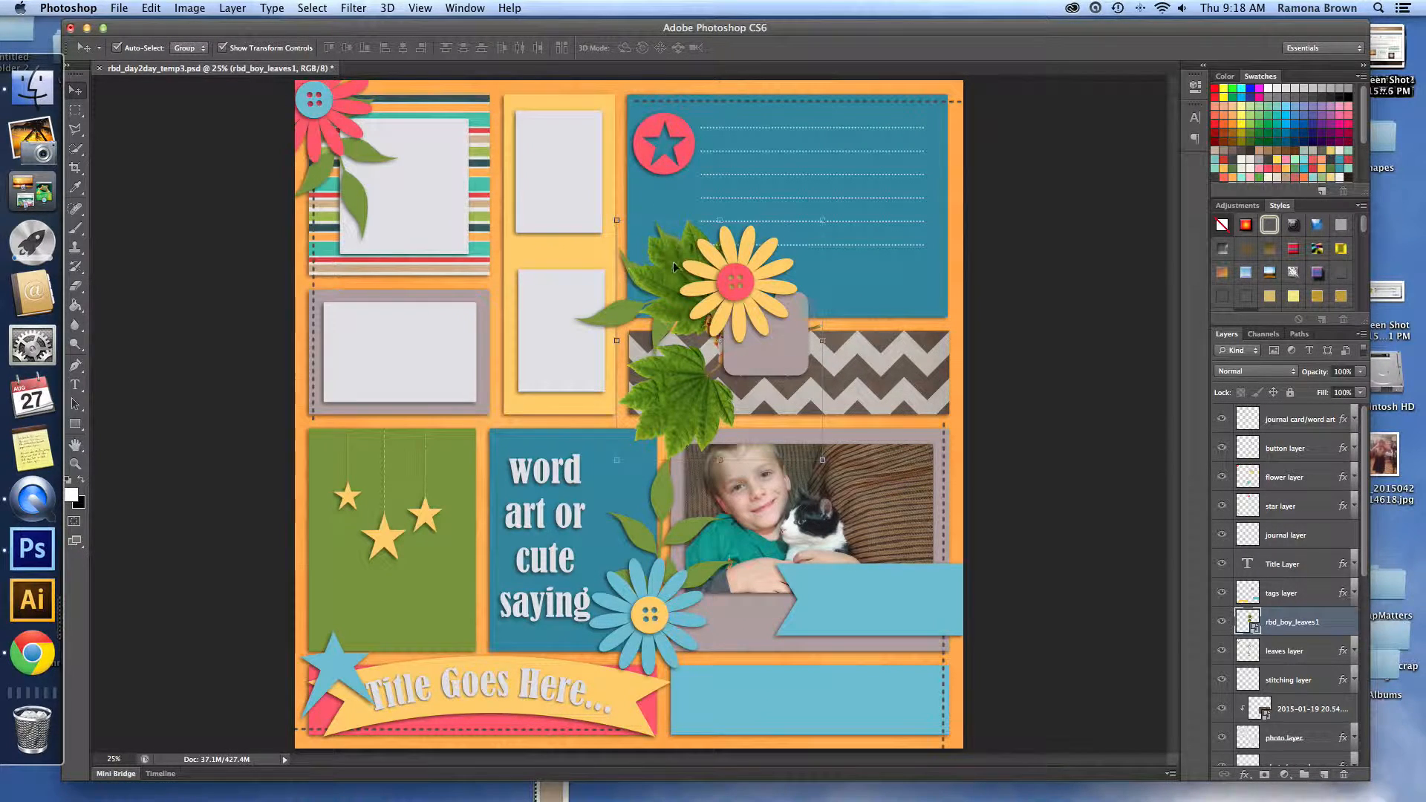
Shift the leaves up and to the left around the yellow flower, and make a copy of them over the small photo frames
{"action": "left_click_drag", "start_coordinate": [666, 274], "coordinate": [655, 241]}
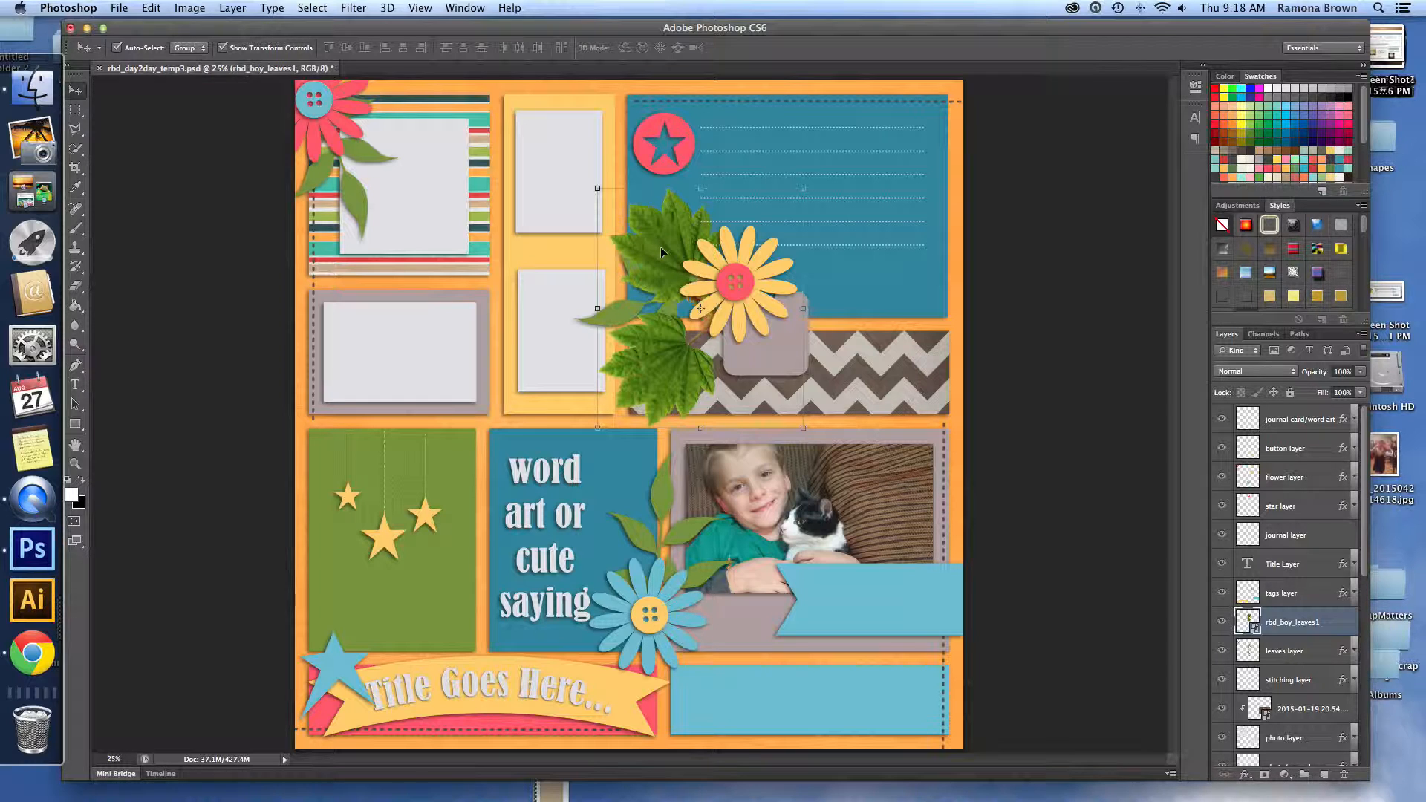
{"action": "left_click_drag", "start_coordinate": [665, 248], "coordinate": [479, 275]}
Scale the copied leaves to about 40.4%, rotate them to about 124.4 degrees and place them beneath the pink corner flower
{"action": "left_click_drag", "start_coordinate": [626, 208], "coordinate": [433, 275]}
{"action": "left_click_drag", "start_coordinate": [468, 477], "coordinate": [485, 381]}
{"action": "left_click_drag", "start_coordinate": [597, 227], "coordinate": [603, 186]}
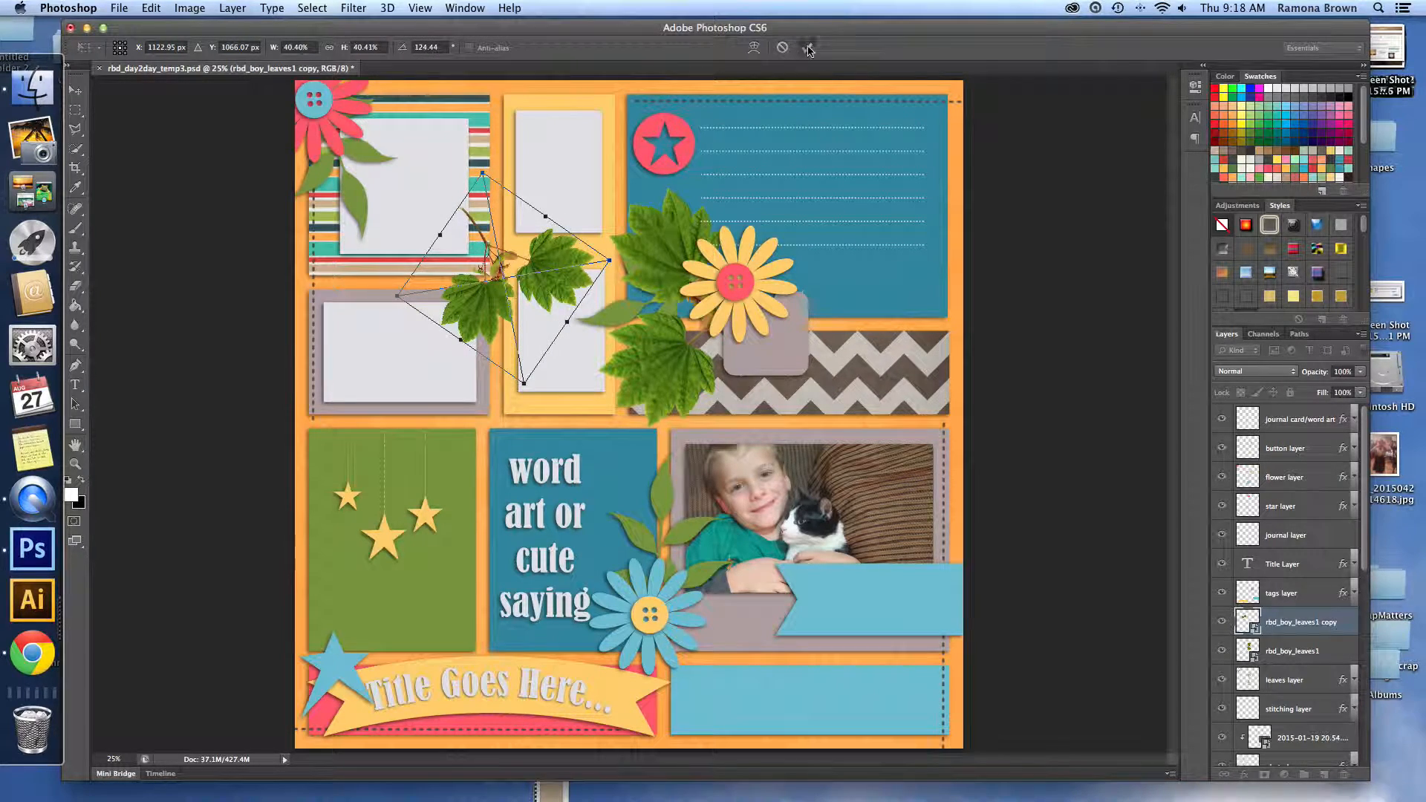
{"action": "left_click", "coordinate": [809, 49]}
{"action": "left_click_drag", "start_coordinate": [542, 257], "coordinate": [387, 122]}
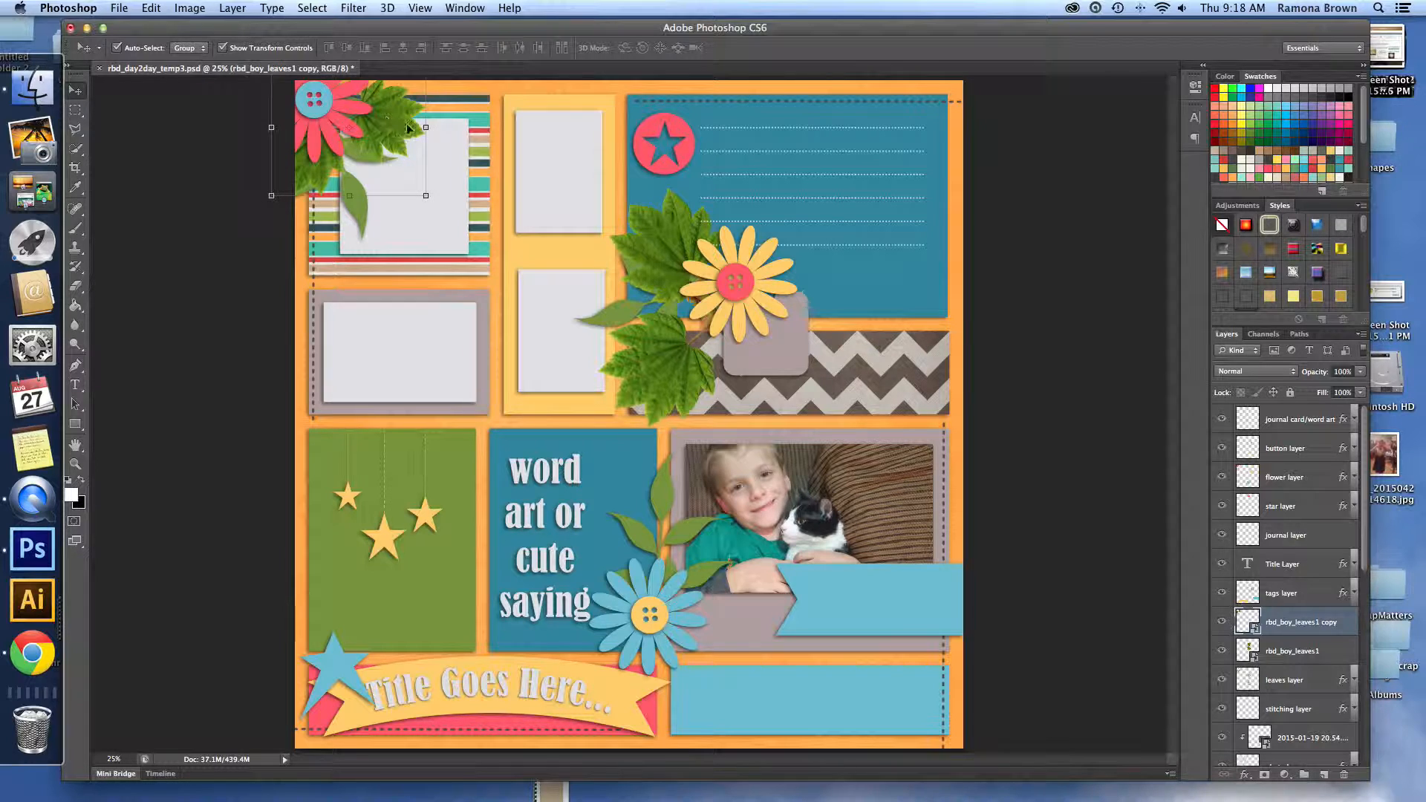
Shrink the original leaves beside the yellow flower slightly and tuck them back beneath its petals
{"action": "left_click", "coordinate": [680, 361]}
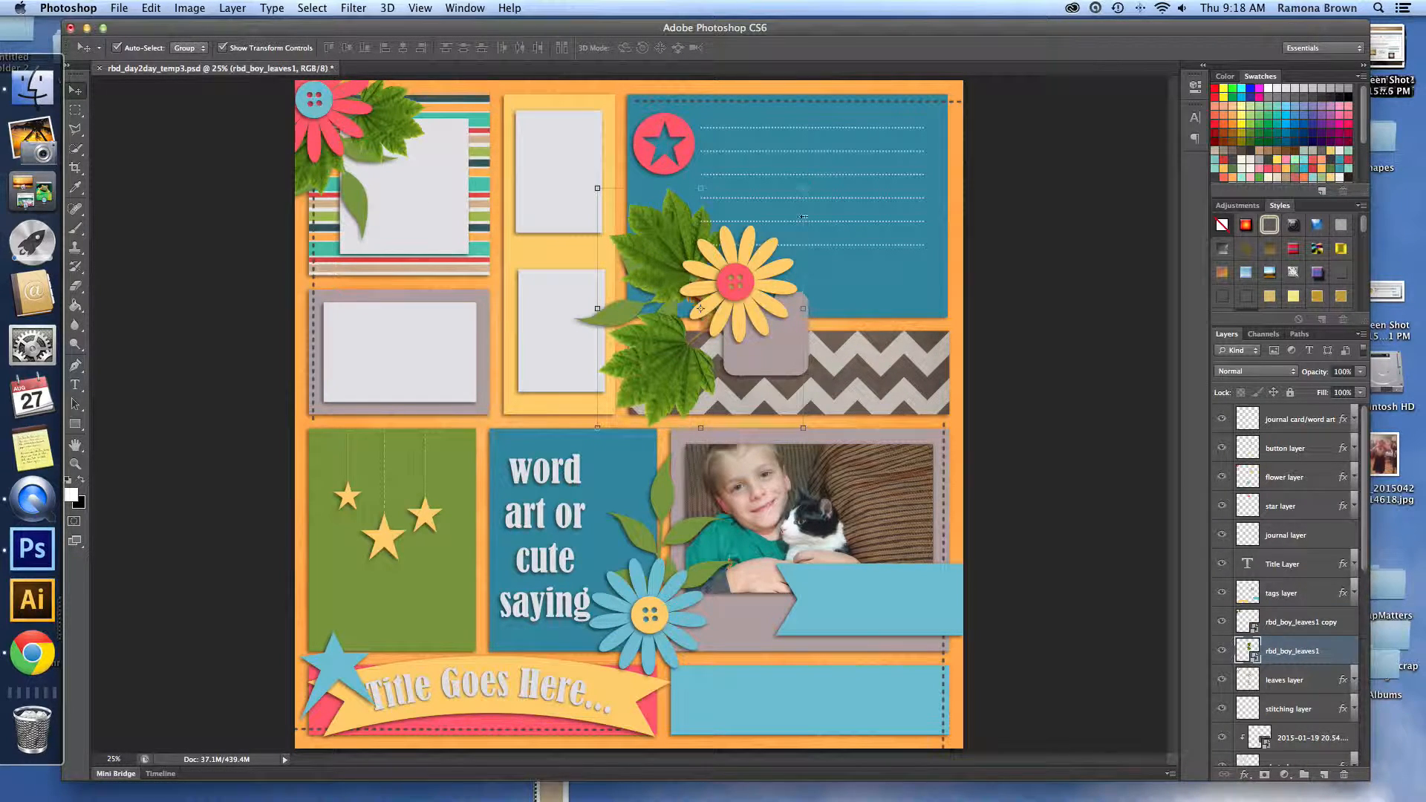
{"action": "left_click_drag", "start_coordinate": [799, 426], "coordinate": [766, 325]}
{"action": "left_click", "coordinate": [806, 47]}
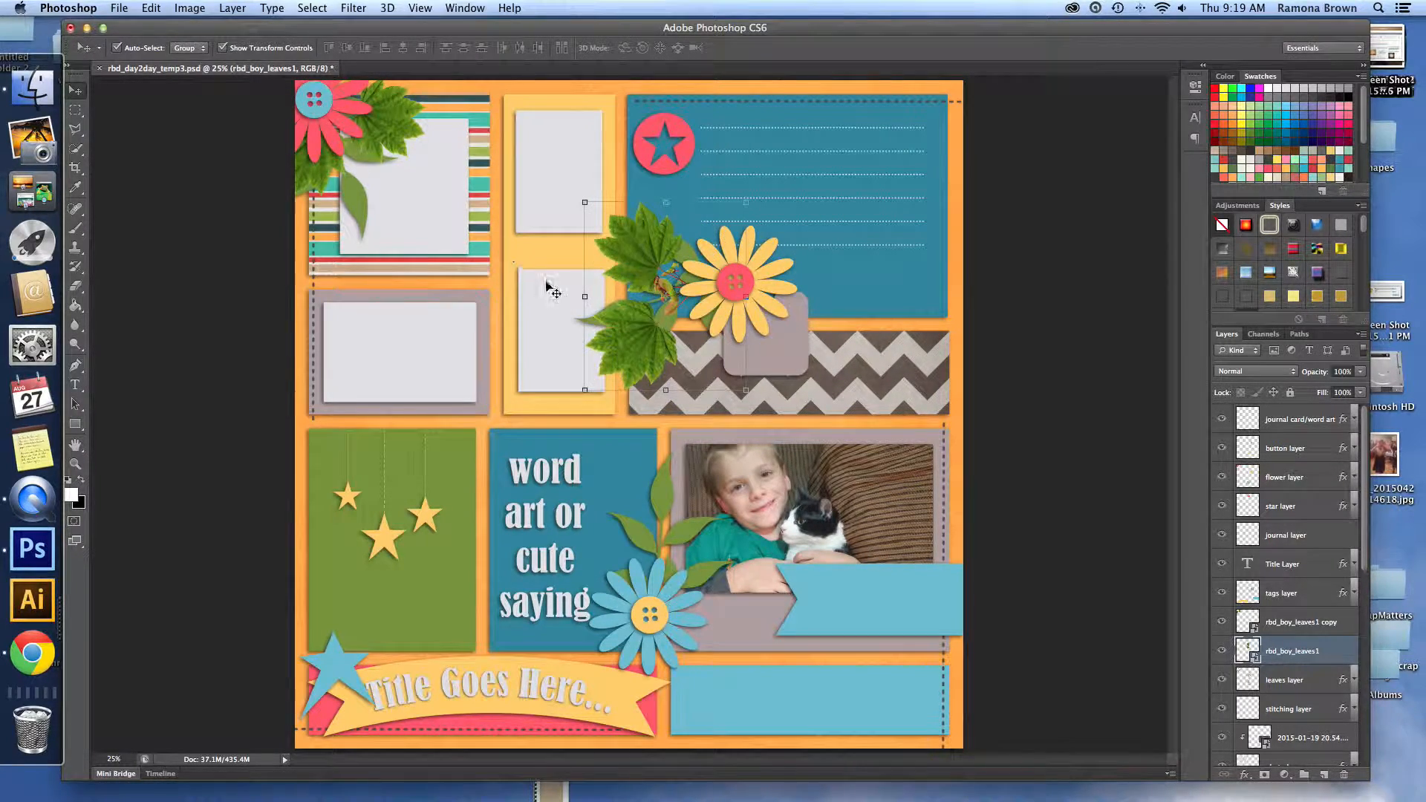
{"action": "left_click_drag", "start_coordinate": [670, 349], "coordinate": [684, 357]}
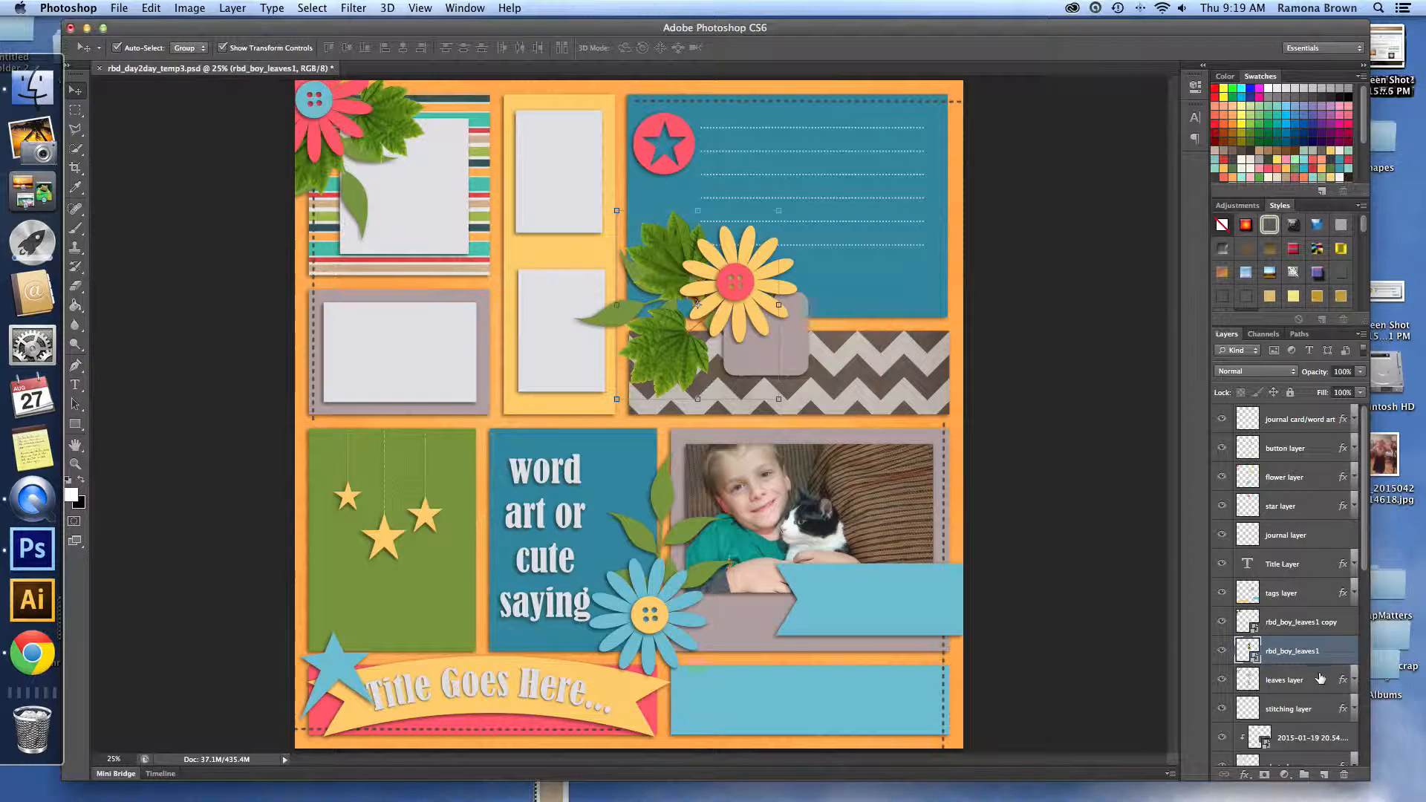
Delete the template's leaves layer and select the rbd_boy_leaves1 layer
{"action": "left_click", "coordinate": [1316, 680]}
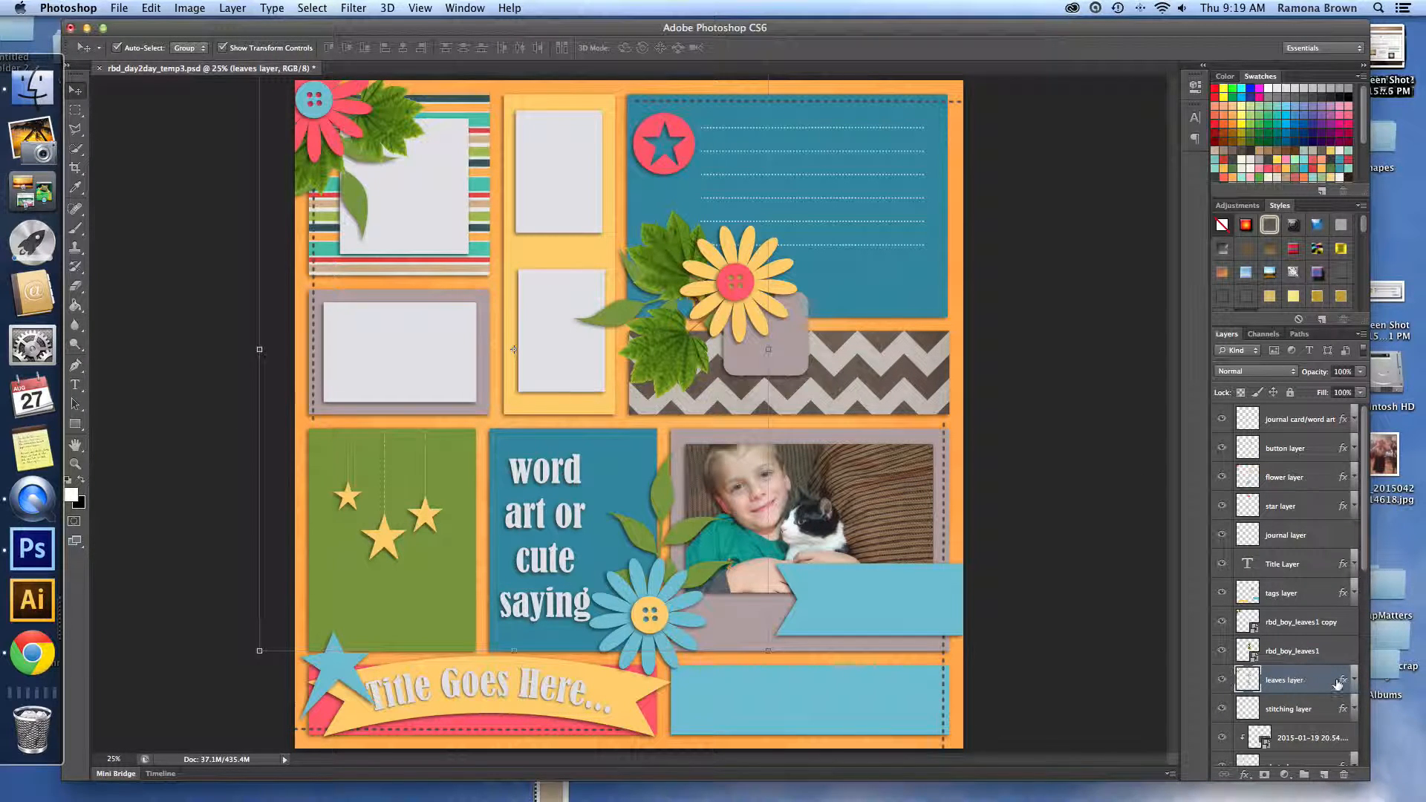
{"action": "left_click_drag", "start_coordinate": [1319, 682], "coordinate": [1345, 775]}
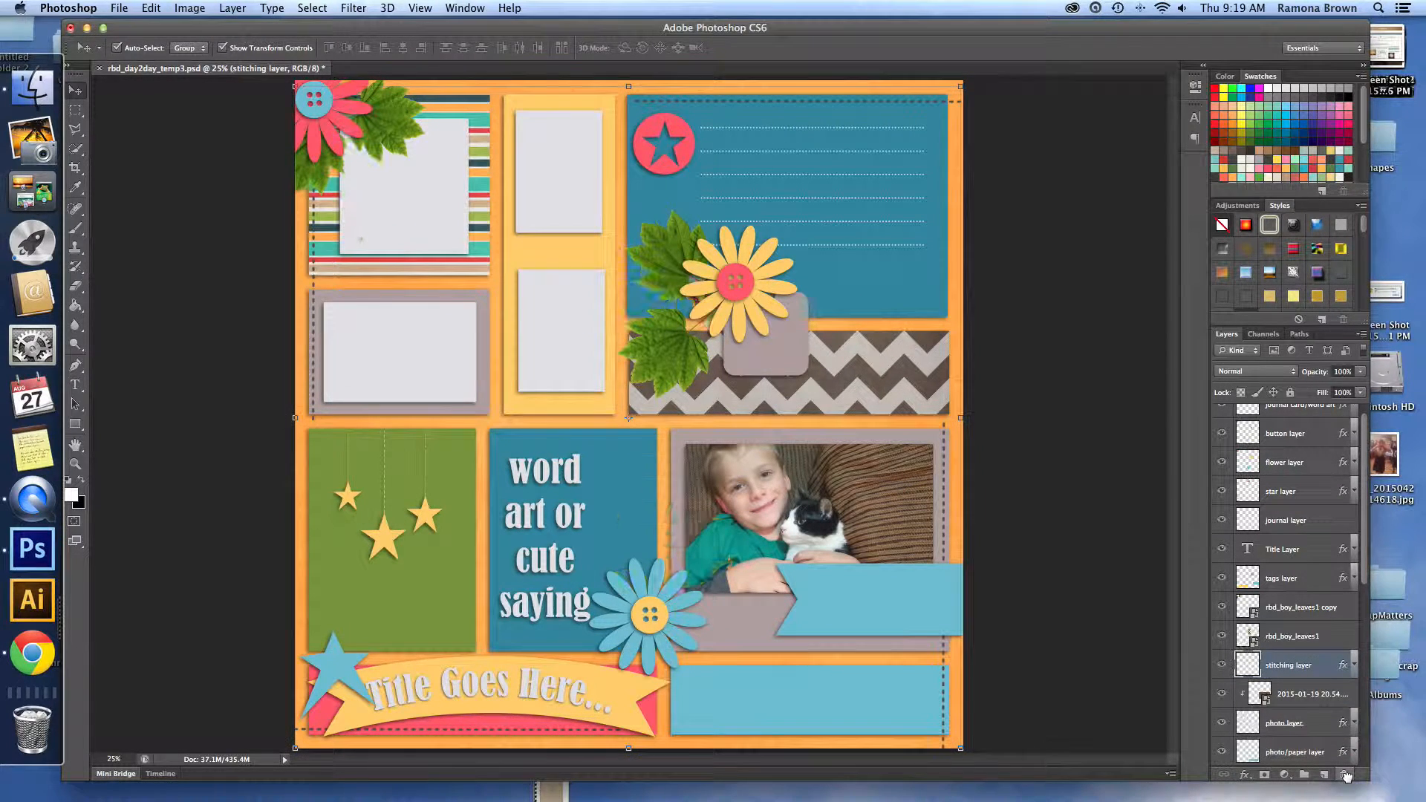
{"action": "left_click", "coordinate": [1334, 640]}
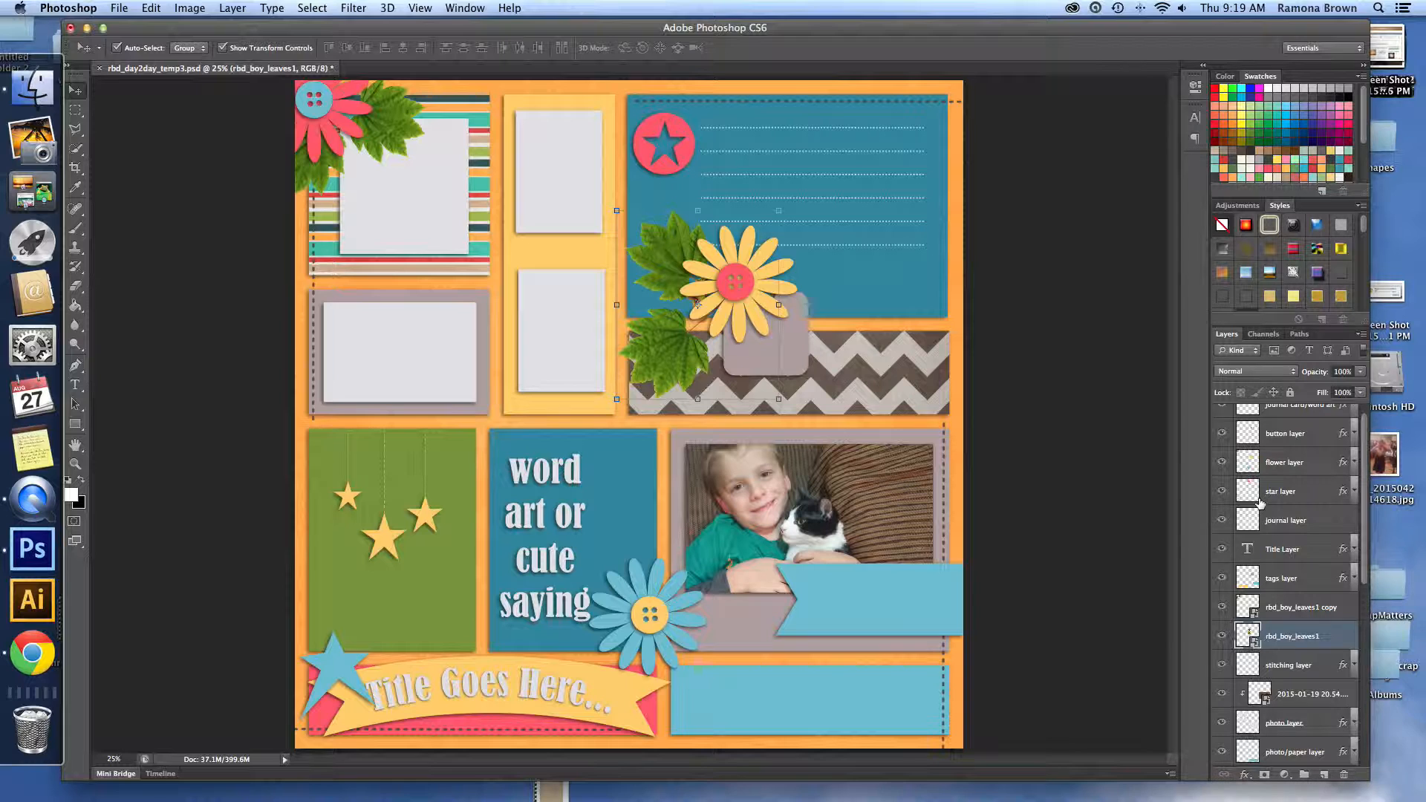
Delete the layers from journal card/word art through journal layer, as well as the tags layer
{"action": "scroll", "coordinate": [1259, 503], "scroll_direction": "up", "scroll_amount": 1}
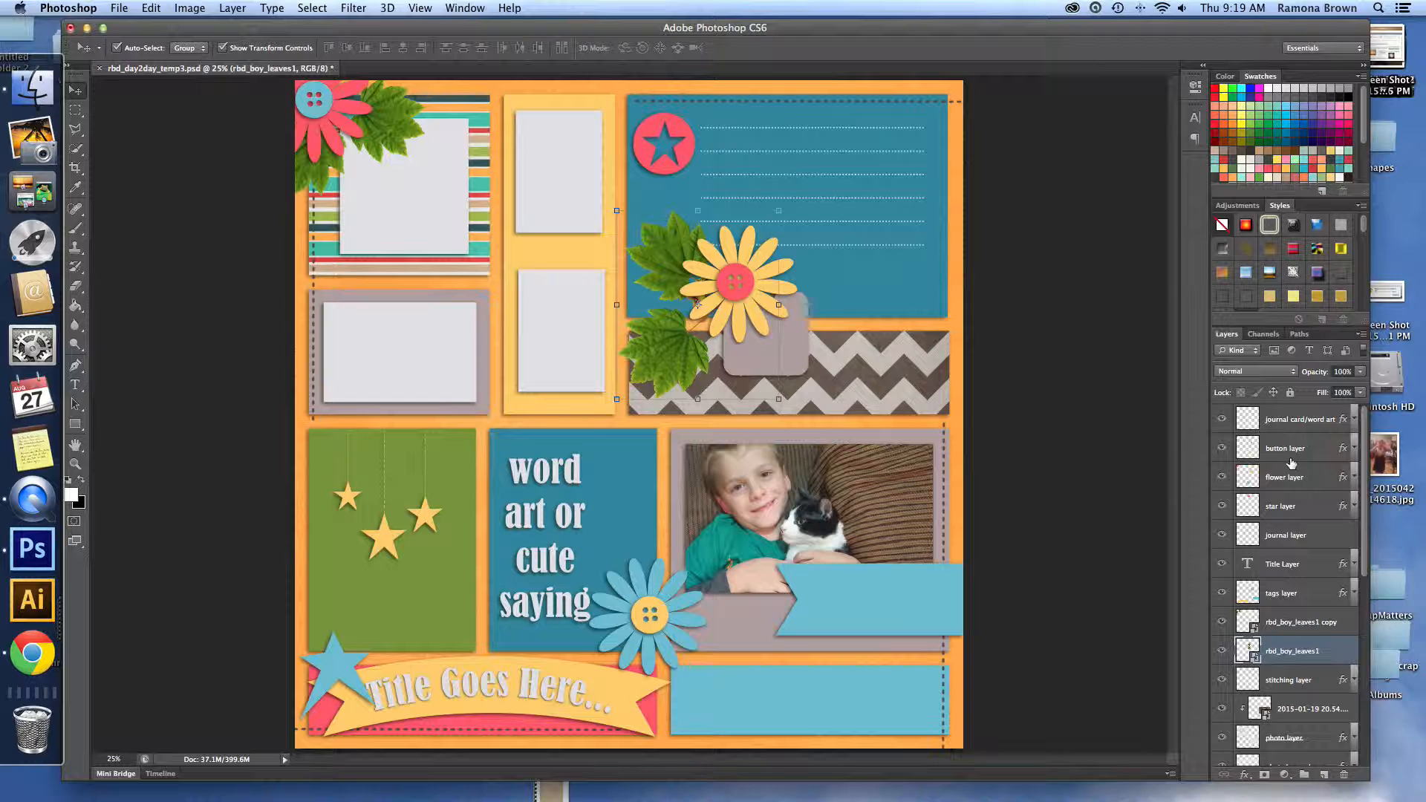
{"action": "left_click", "coordinate": [1299, 423]}
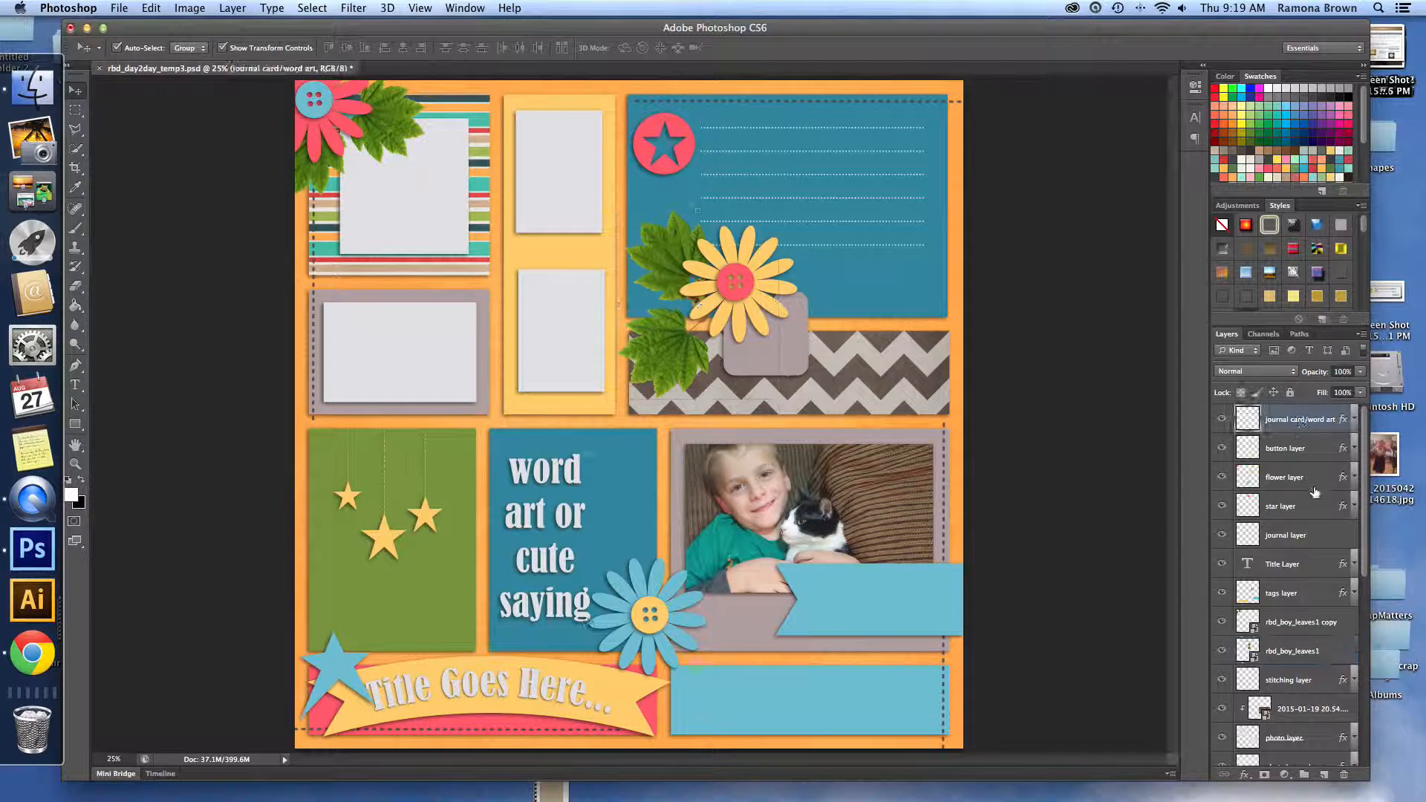
{"action": "left_click", "coordinate": [1318, 543], "text": "shift"}
{"action": "key", "text": "Delete"}
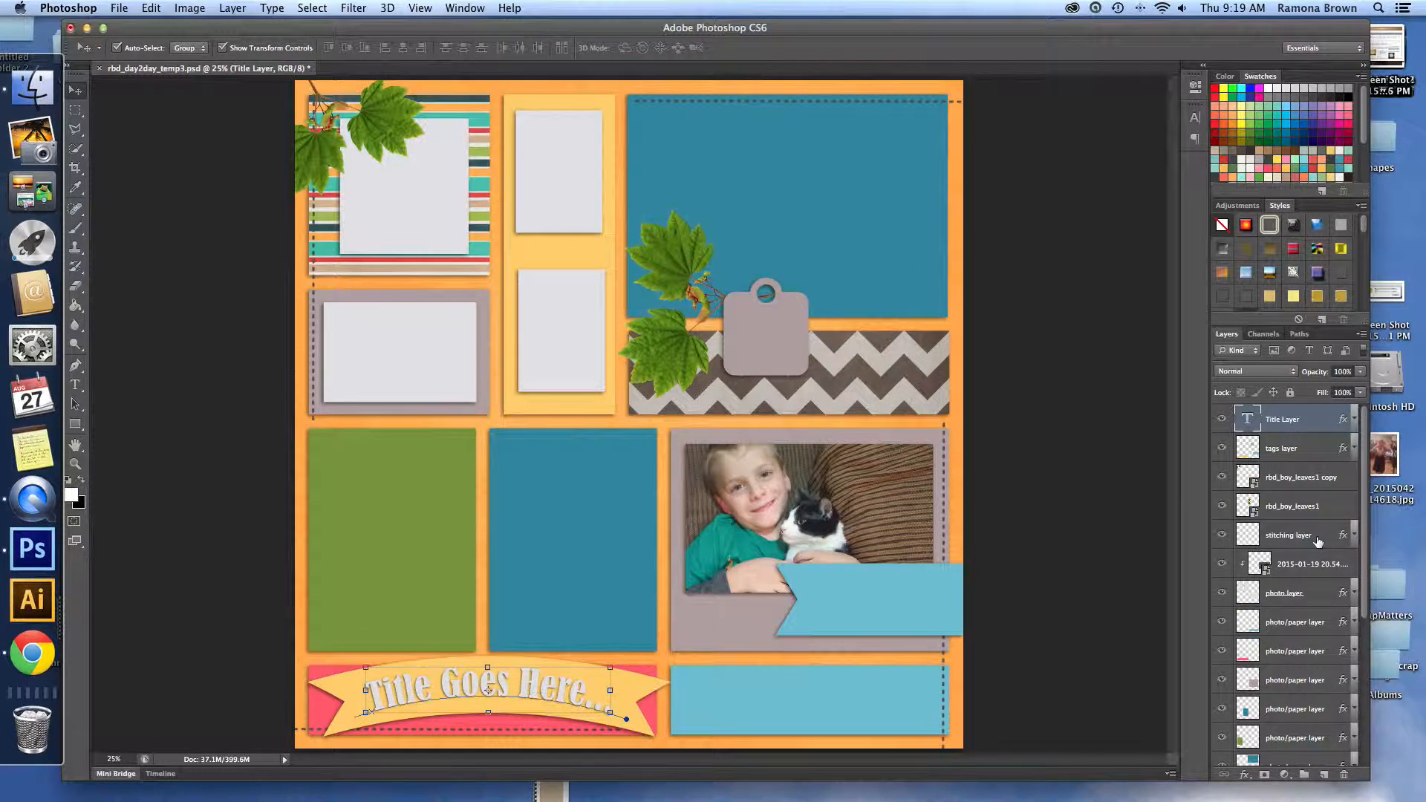
{"action": "left_click", "coordinate": [1306, 449]}
{"action": "key", "text": "Delete"}
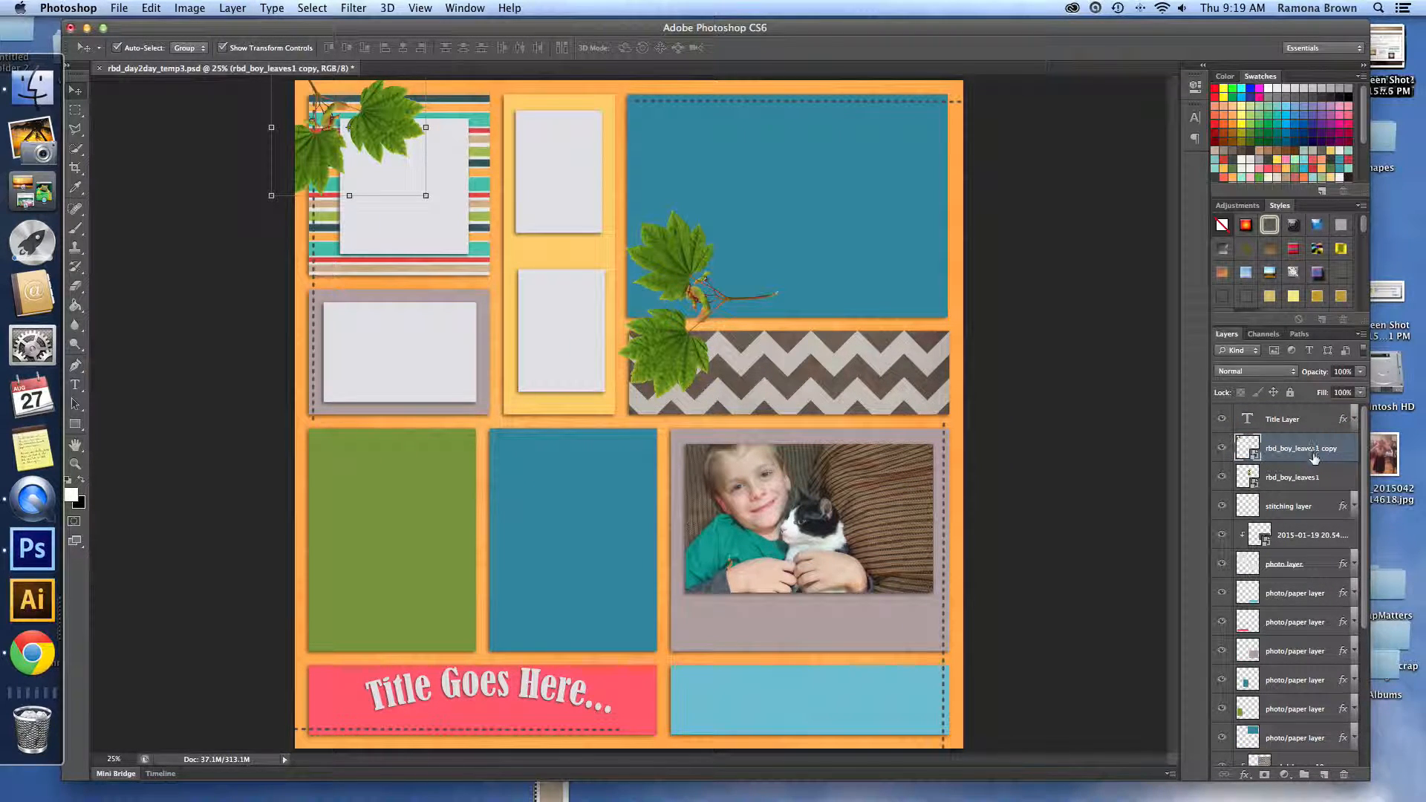
Move the Title Layer down beneath the photo/paper layers and turn off the transform controls
{"action": "left_click", "coordinate": [1310, 421]}
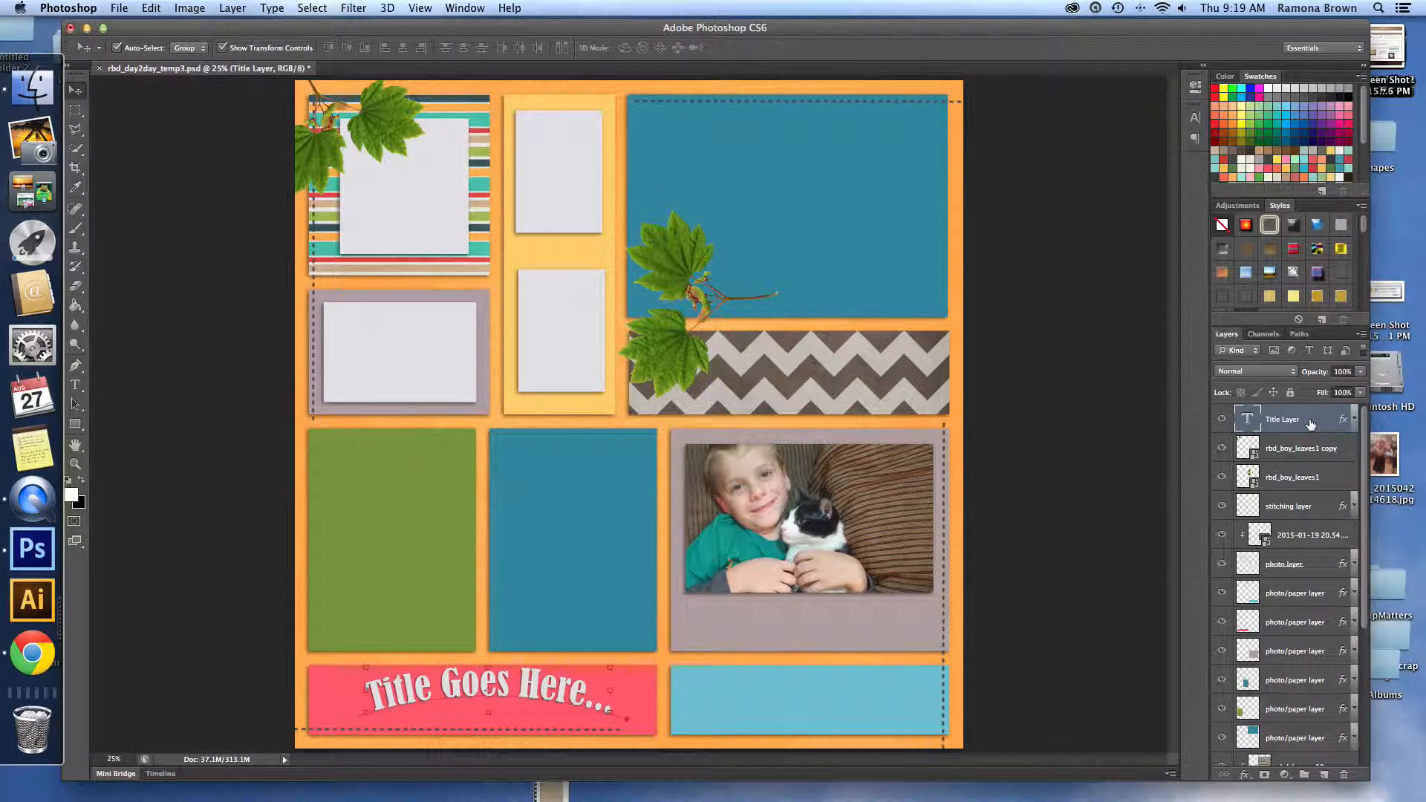
{"action": "left_click_drag", "start_coordinate": [1317, 421], "coordinate": [1343, 779]}
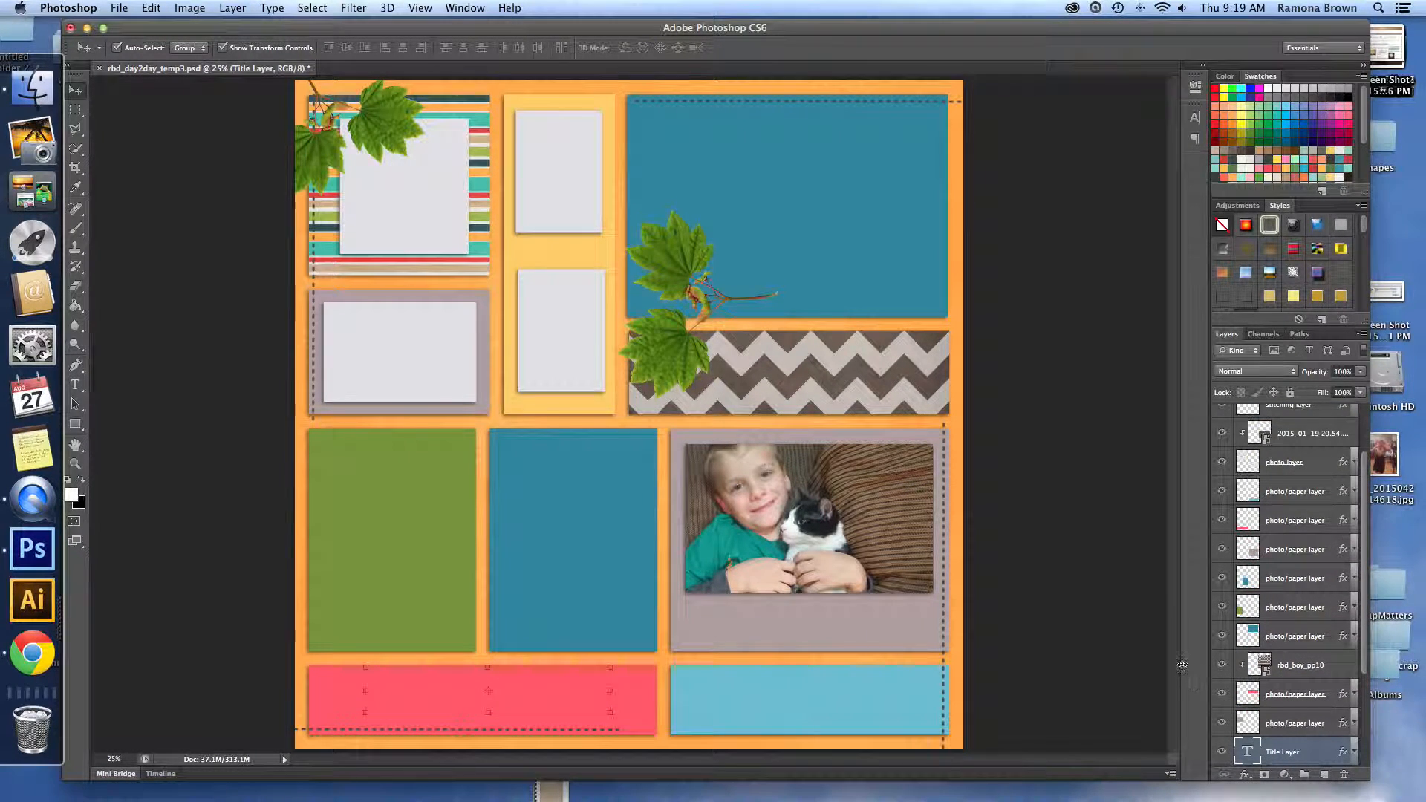
{"action": "left_click", "coordinate": [221, 49]}
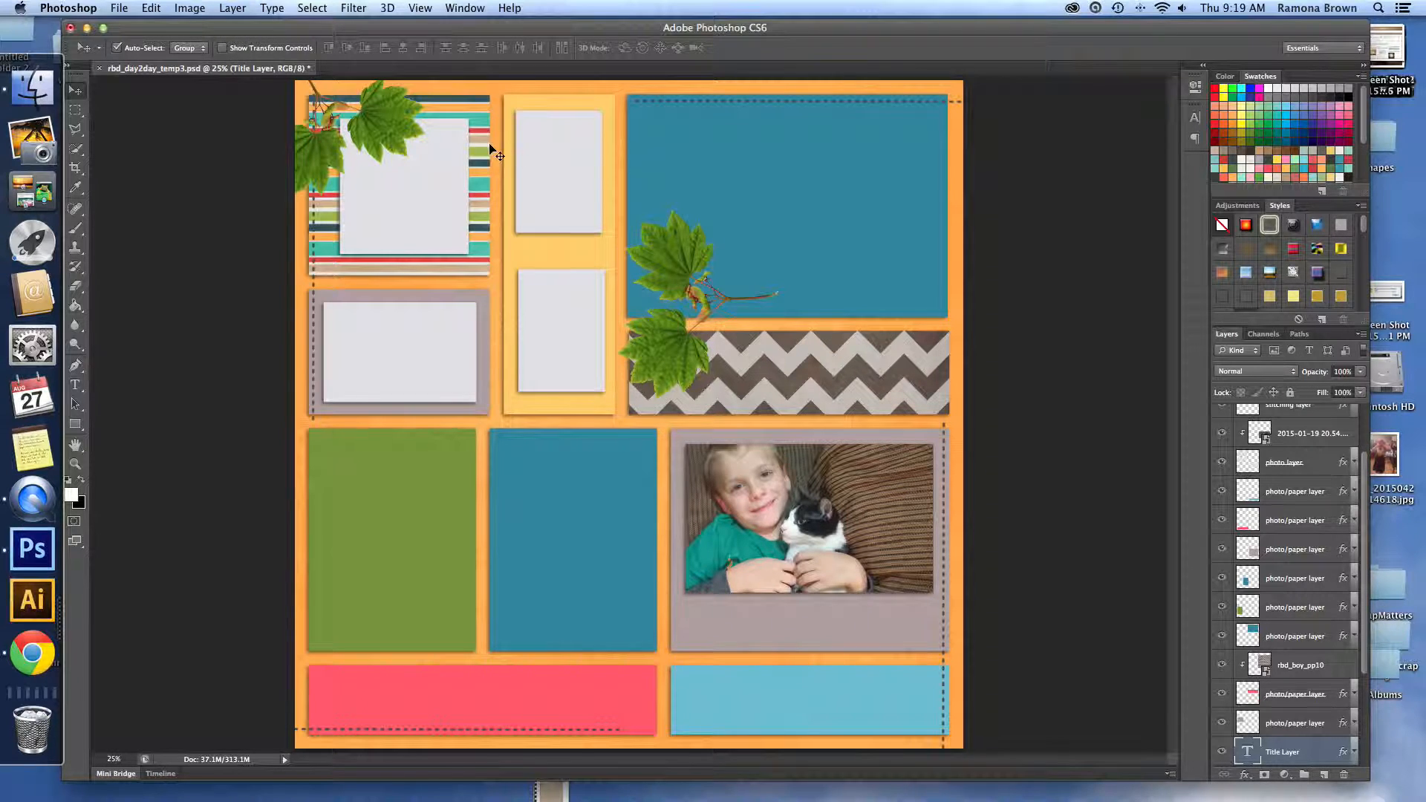